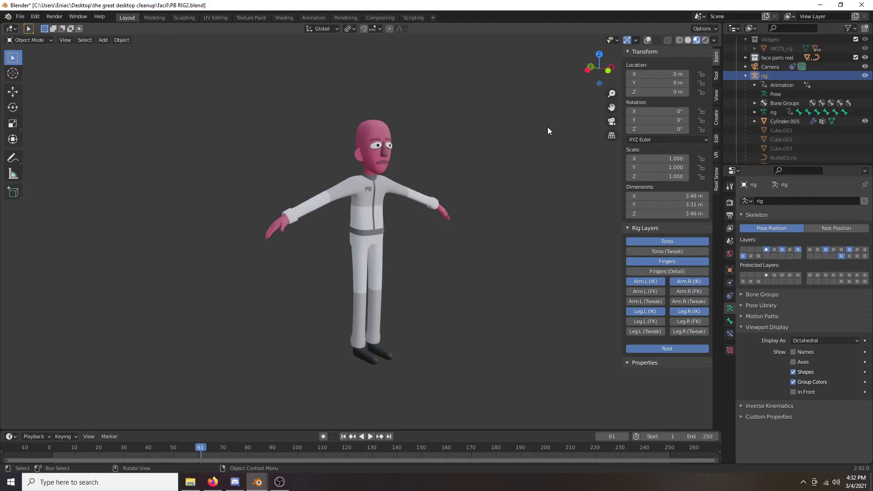
# - Hide the viewport sidebar and inspect the character from the side and front
pyautogui.press('n')
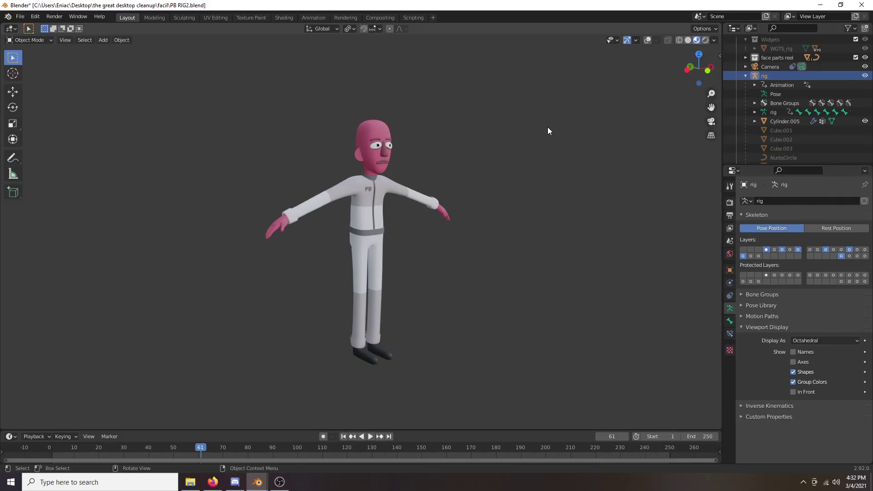
pyautogui.scroll(3, 457, 177)
pyautogui.moveTo(478, 179); pyautogui.dragTo(534, 188, button='middle')
pyautogui.scroll(-1, 459, 195)
pyautogui.scroll(2, 464, 202)
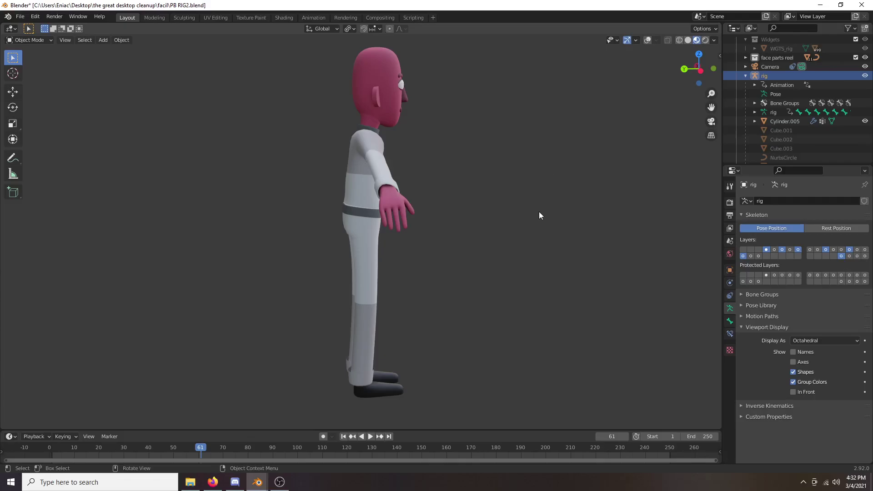
pyautogui.moveTo(560, 220); pyautogui.dragTo(475, 226, button='middle')
# - Turn on the viewport overlays and switch the selected rig to Pose Mode
pyautogui.click(647, 41)
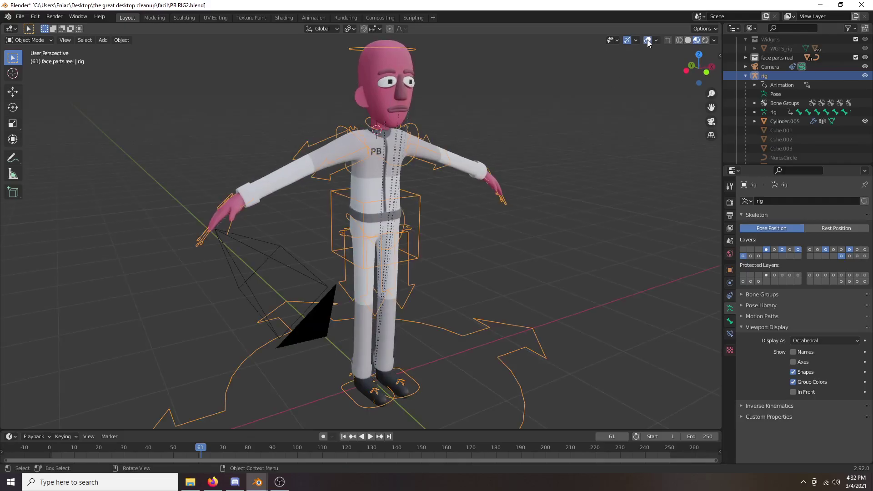
pyautogui.moveTo(561, 211); pyautogui.dragTo(509, 173, button='middle')
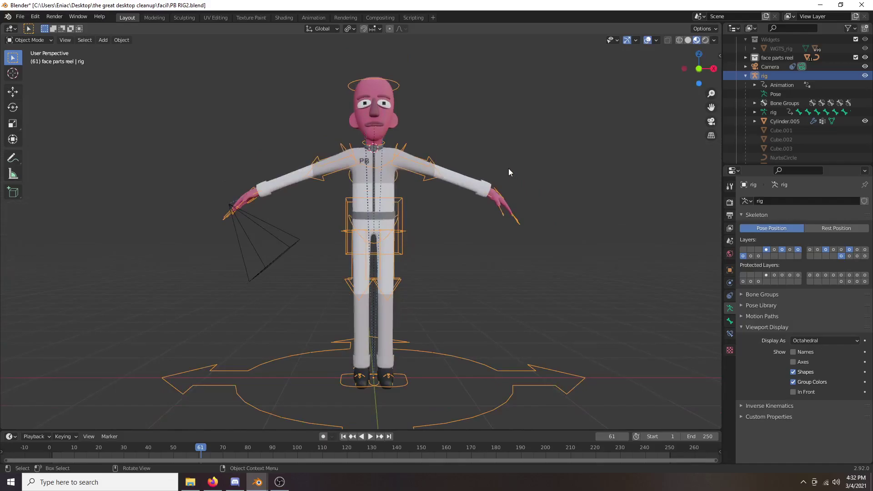
pyautogui.click(30, 40)
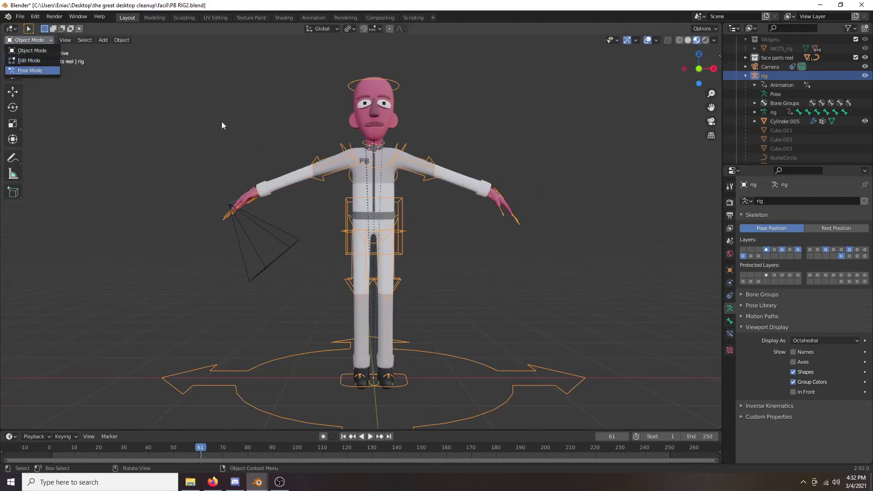
pyautogui.press('Return')
pyautogui.moveTo(543, 197)
pyautogui.mouseDown(button='middle')
pyautogui.moveTo(479, 201)
pyautogui.moveTo(531, 208)
pyautogui.mouseUp(button='middle')
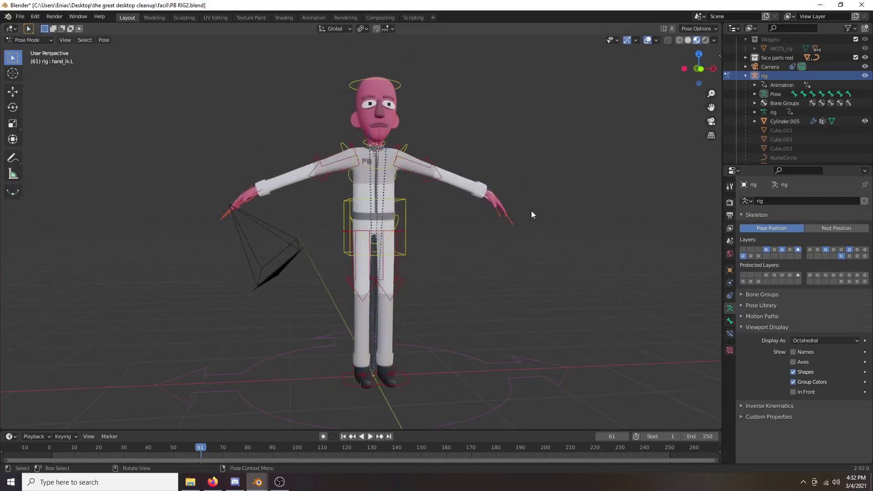
# - Lower the left hand IK control beside the hip and rotate it about 50° so the hand hangs down
pyautogui.press('g')
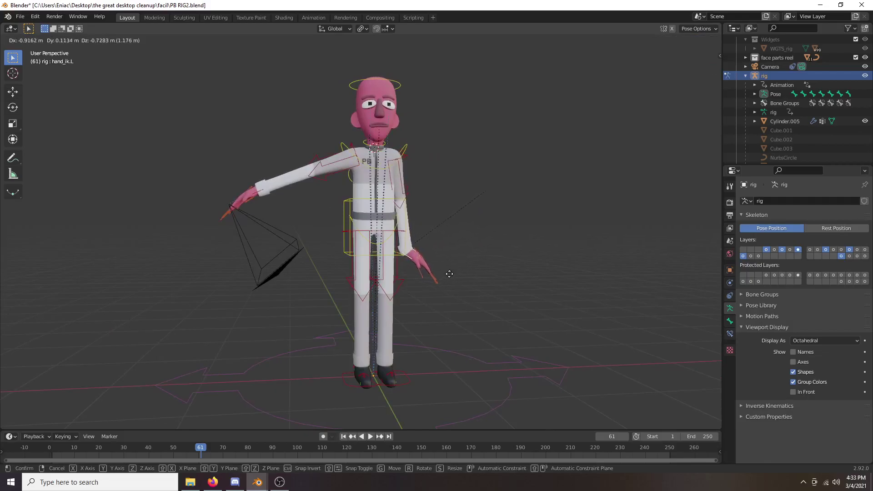
pyautogui.click(448, 273)
pyautogui.moveTo(456, 254)
pyautogui.mouseDown(button='middle')
pyautogui.moveTo(381, 256)
pyautogui.moveTo(452, 268)
pyautogui.mouseUp(button='middle')
pyautogui.press('r')
pyautogui.click(432, 299)
pyautogui.click(364, 271)
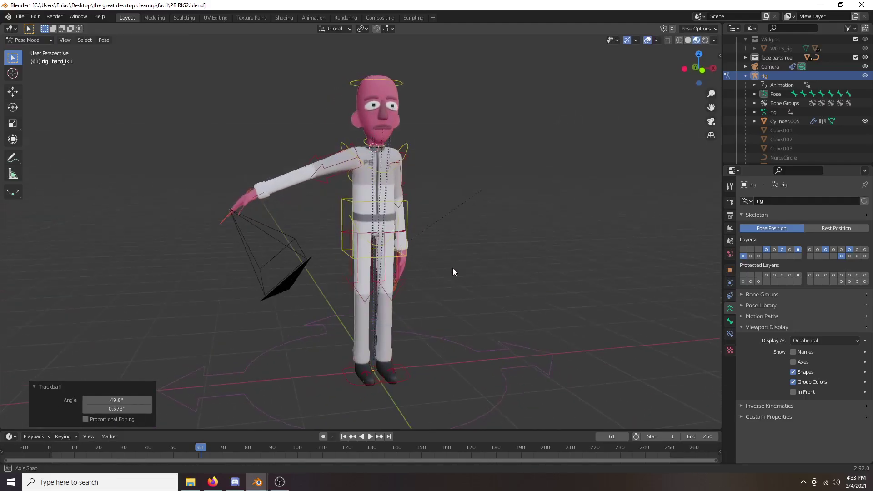
# - Lower the right hand IK control about 0.73 m beside the hip and rotate it about 62° to hang down
pyautogui.click(258, 198)
pyautogui.moveTo(260, 195); pyautogui.dragTo(436, 204, button='middle')
pyautogui.press('g')
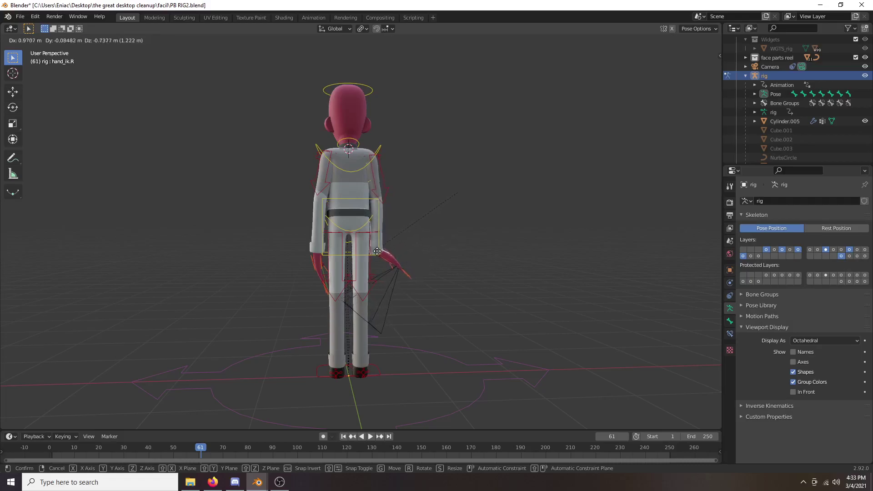
pyautogui.click(387, 251)
pyautogui.press('r')
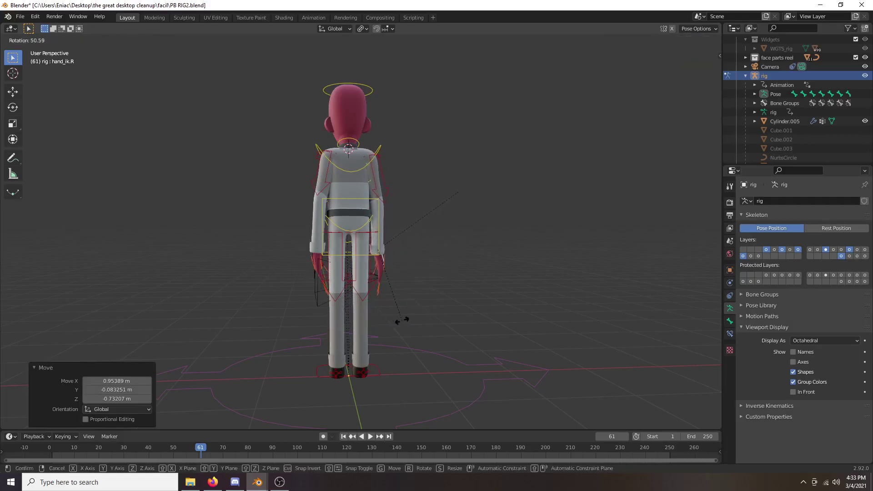
pyautogui.click(387, 322)
# - Try a trackball rotation of the chest control to bend the upper body
pyautogui.moveTo(426, 288); pyautogui.dragTo(413, 215, button='middle')
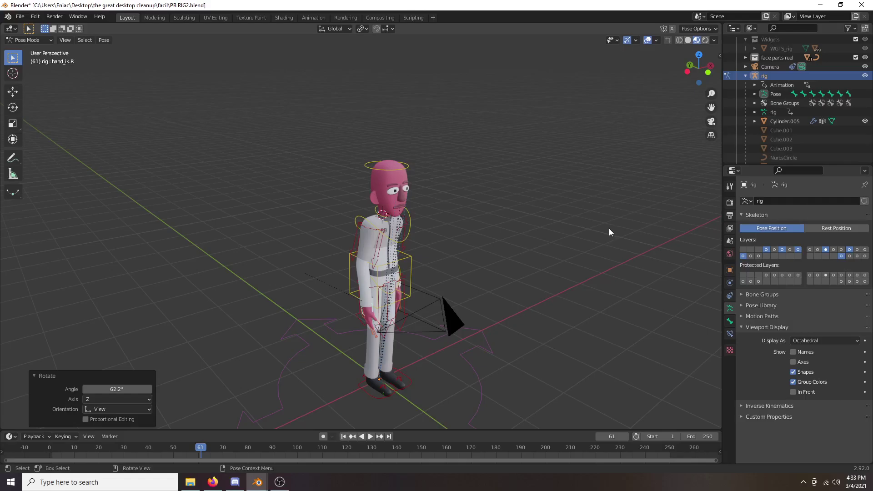
pyautogui.scroll(3, 500, 163)
pyautogui.moveTo(501, 182); pyautogui.dragTo(465, 178, button='middle')
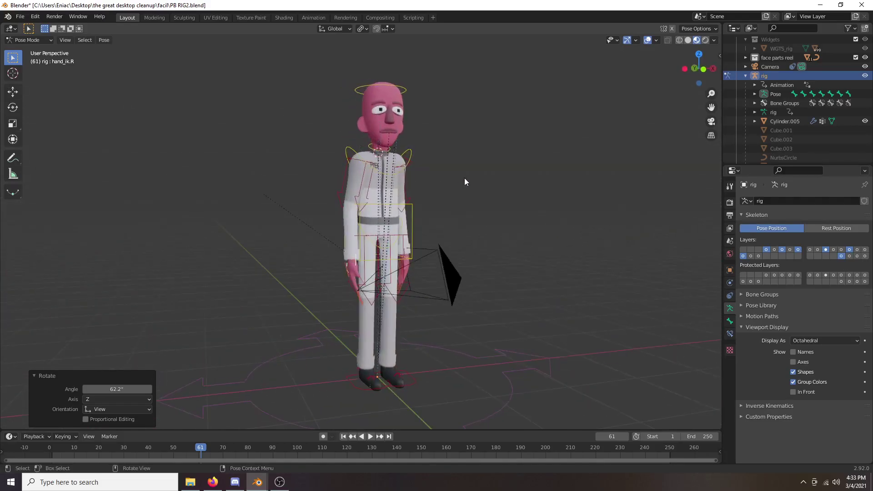
pyautogui.click(410, 162)
pyautogui.press('r')
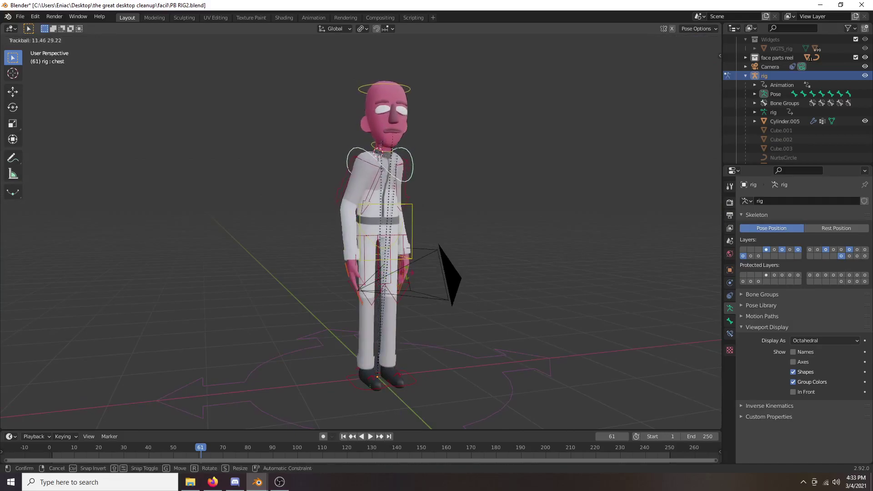
pyautogui.rightClick(373, 190)
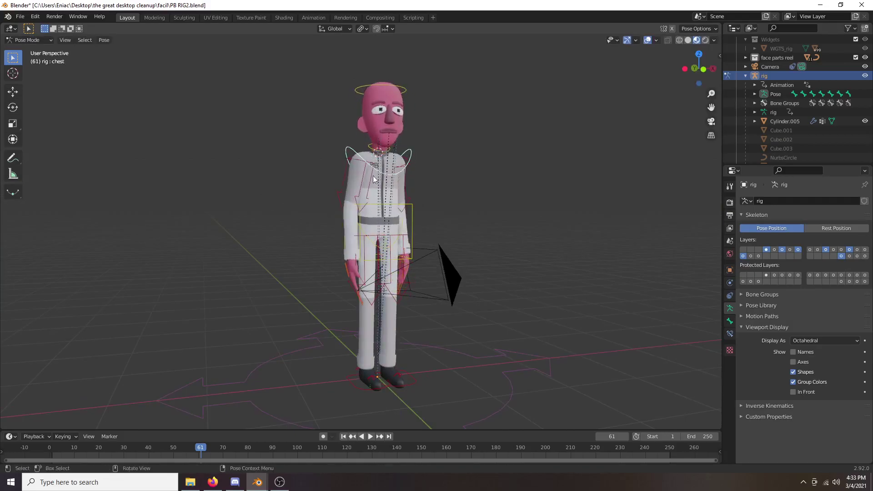
# - Switch to Object Mode, select one square pupil and open its Shrinkwrap modifier settings
pyautogui.click(35, 53)
pyautogui.click(380, 109)
pyautogui.press('KP_Decimal')
pyautogui.scroll(-10, 451, 128)
pyautogui.click(730, 283)
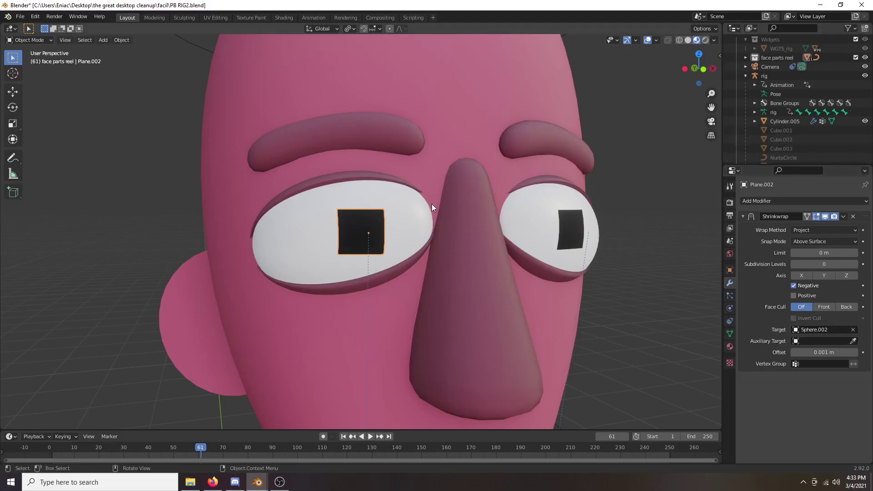
pyautogui.scroll(-7, 430, 204)
# - Parent both square pupils to the rig using the Object option
pyautogui.click(401, 171)
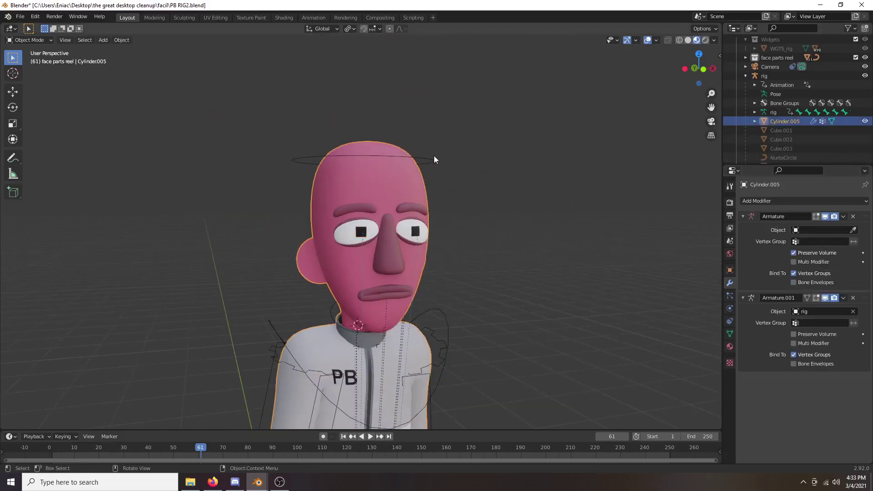
pyautogui.click(417, 237)
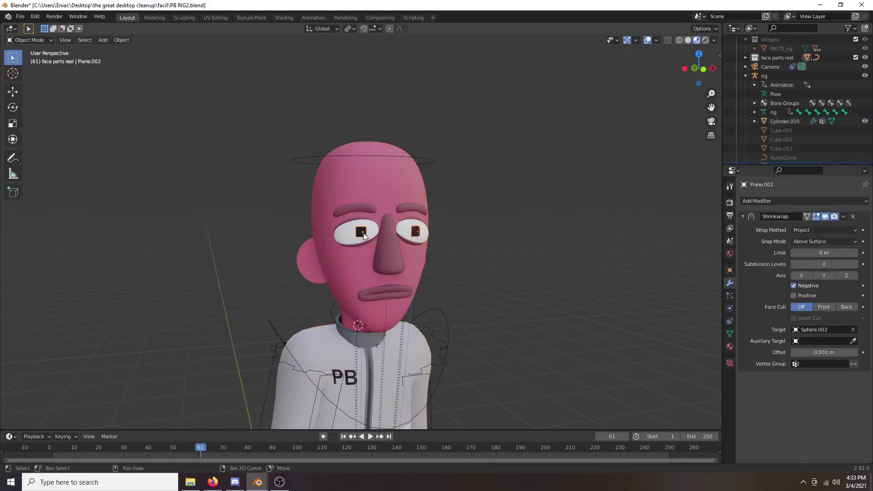
pyautogui.keyDown('shift'); pyautogui.click(433, 162); pyautogui.keyUp('shift')
pyautogui.hotkey('ctrl', 'p')
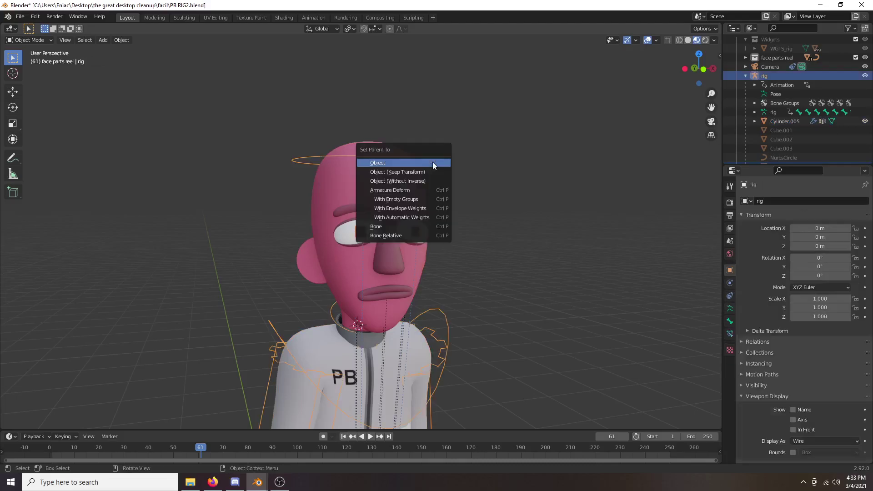
pyautogui.click(432, 163)
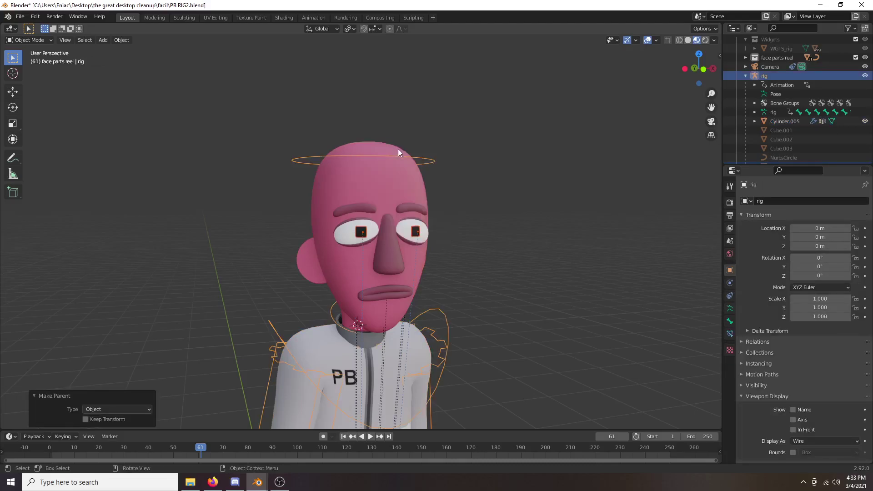
# - Switch the rig to Pose Mode and try a trackball rotation of the head control
pyautogui.click(32, 70)
pyautogui.click(431, 163)
pyautogui.press('r')
pyautogui.press('r')
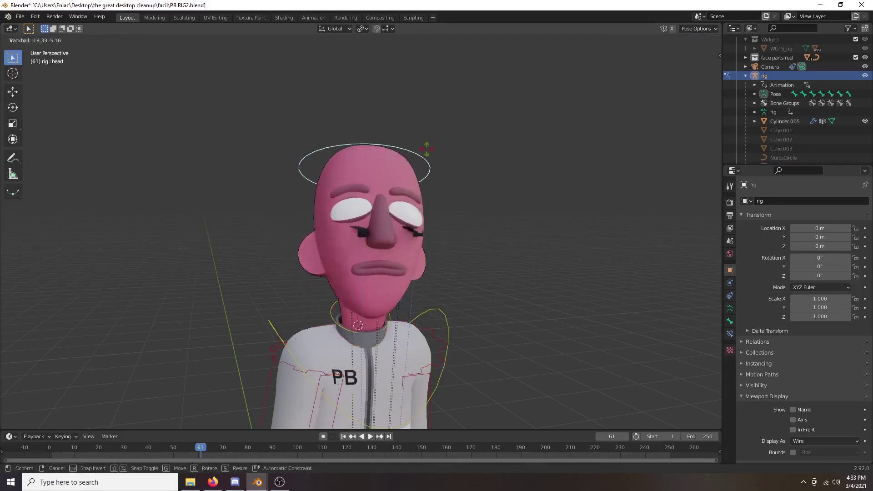
pyautogui.rightClick(431, 162)
# - Try rotating the chest control twice to check how the torso and arms deform
pyautogui.scroll(-4, 441, 206)
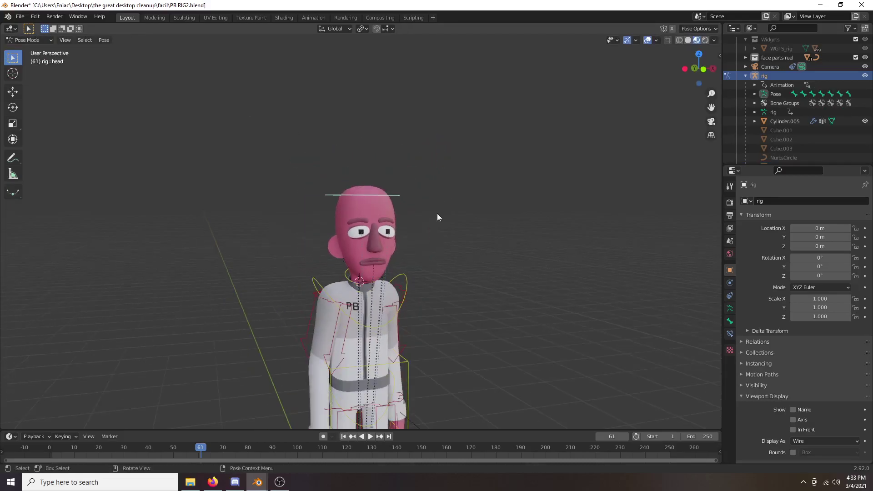
pyautogui.scroll(3, 405, 228)
pyautogui.scroll(2, 407, 233)
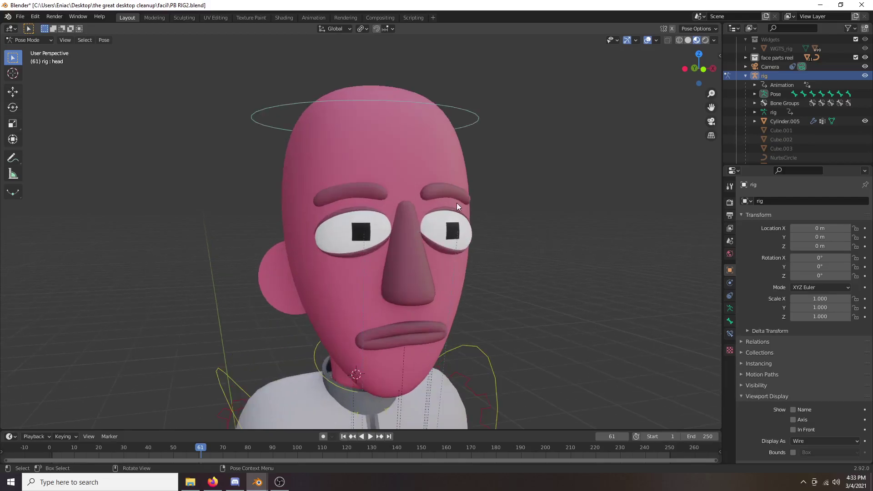
pyautogui.scroll(-3, 457, 206)
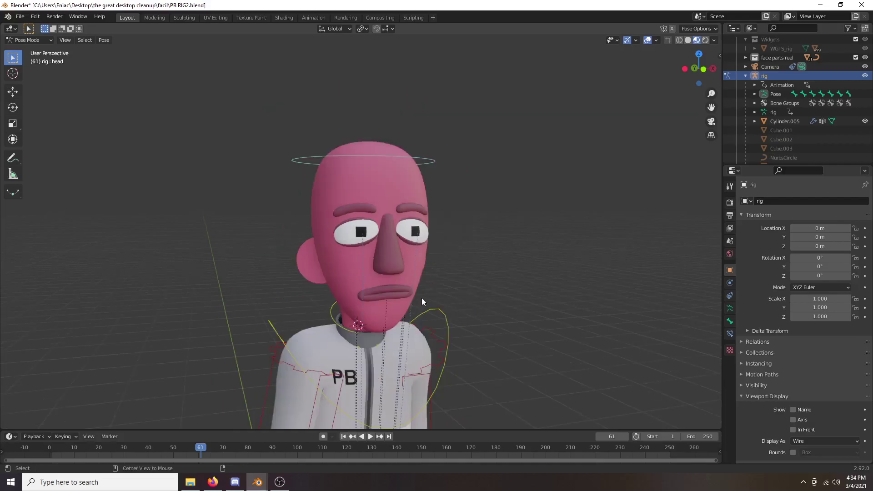
pyautogui.keyDown('shift'); pyautogui.moveTo(438, 218); pyautogui.dragTo(415, 140, button='middle'); pyautogui.keyUp('shift')
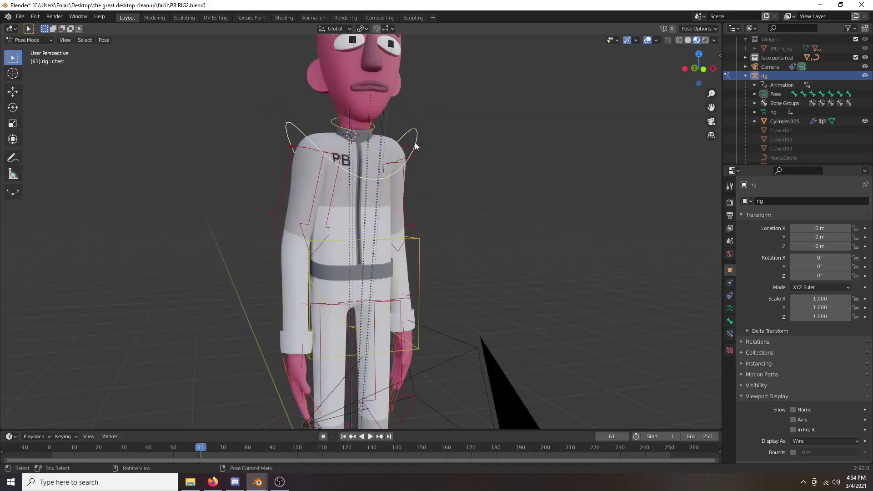
pyautogui.press('r')
pyautogui.rightClick(403, 197)
pyautogui.press('r')
pyautogui.rightClick(389, 206)
# - Try moving the torso control sideways and down to check how the legs bend
pyautogui.click(426, 252)
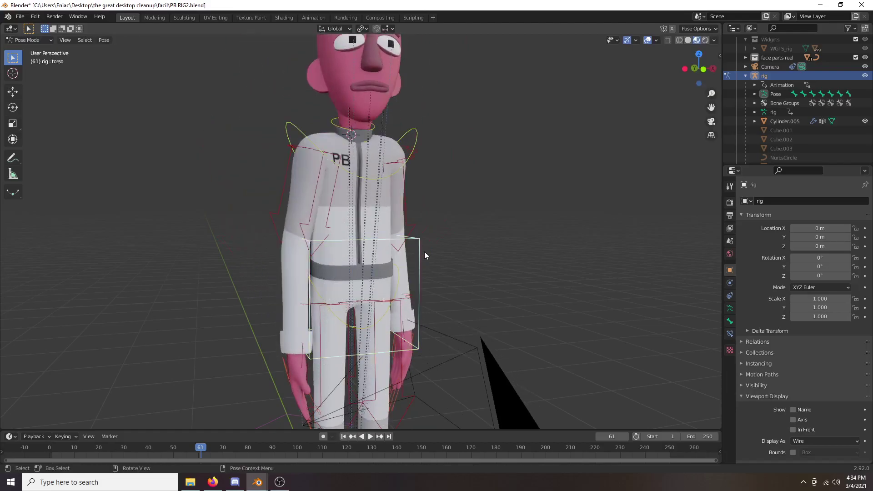
pyautogui.scroll(-4, 425, 256)
pyautogui.keyDown('shift'); pyautogui.moveTo(428, 287); pyautogui.dragTo(451, 226, button='middle'); pyautogui.keyUp('shift')
pyautogui.scroll(3, 452, 226)
pyautogui.press('g')
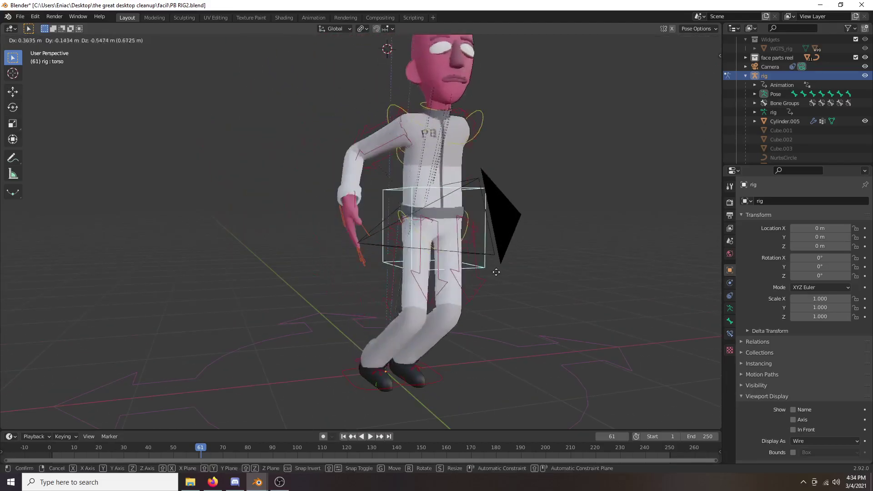
pyautogui.rightClick(389, 228)
# - Try moving the right hand IK control and the left hand IK control to check how the arms bend
pyautogui.click(359, 205)
pyautogui.press('g')
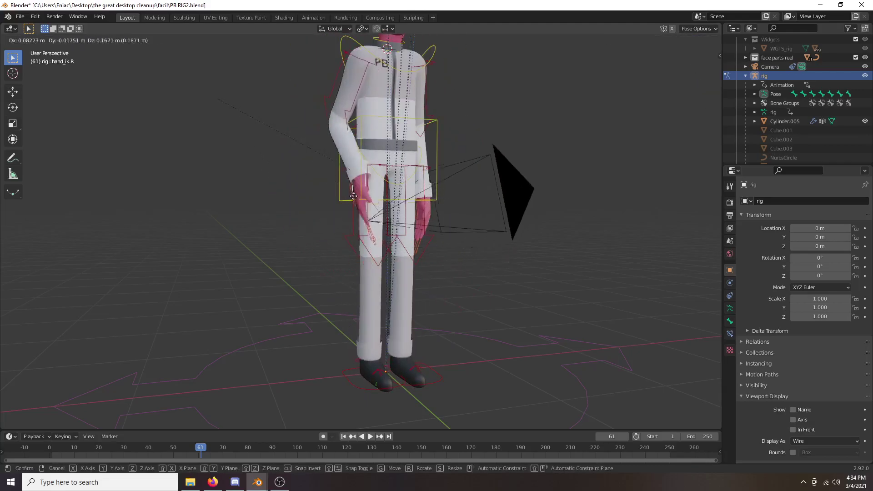
pyautogui.rightClick(330, 122)
pyautogui.moveTo(499, 154); pyautogui.dragTo(365, 263, button='middle')
pyautogui.click(419, 255)
pyautogui.press('g')
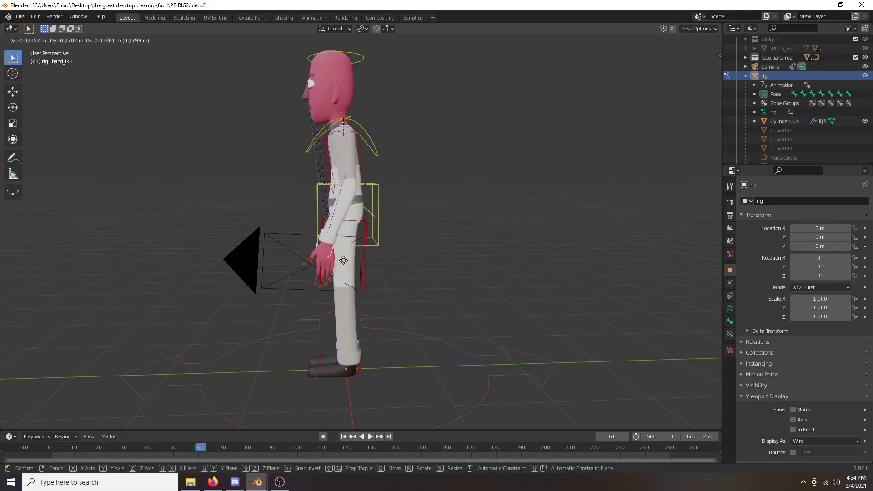
pyautogui.press('x')
pyautogui.press('Escape')
# - Try a trackball rotation of the chest control with the character seen from the side
pyautogui.moveTo(244, 155); pyautogui.dragTo(408, 205, button='middle')
pyautogui.click(419, 203)
pyautogui.moveTo(447, 229); pyautogui.dragTo(387, 238, button='middle')
pyautogui.press('r')
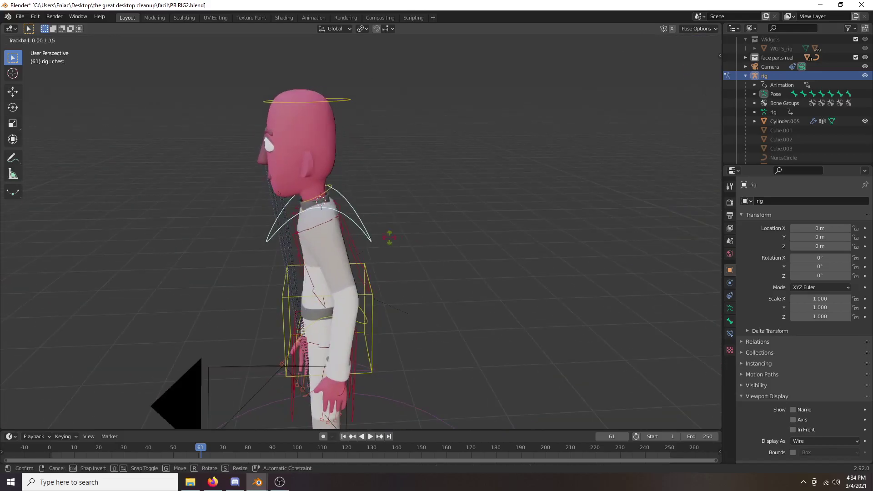
pyautogui.rightClick(297, 184)
# - Try a trackball rotation of the head control to check whether the pupils follow the face
pyautogui.keyDown('shift'); pyautogui.moveTo(276, 171); pyautogui.dragTo(422, 196, button='middle'); pyautogui.keyUp('shift')
pyautogui.press('r')
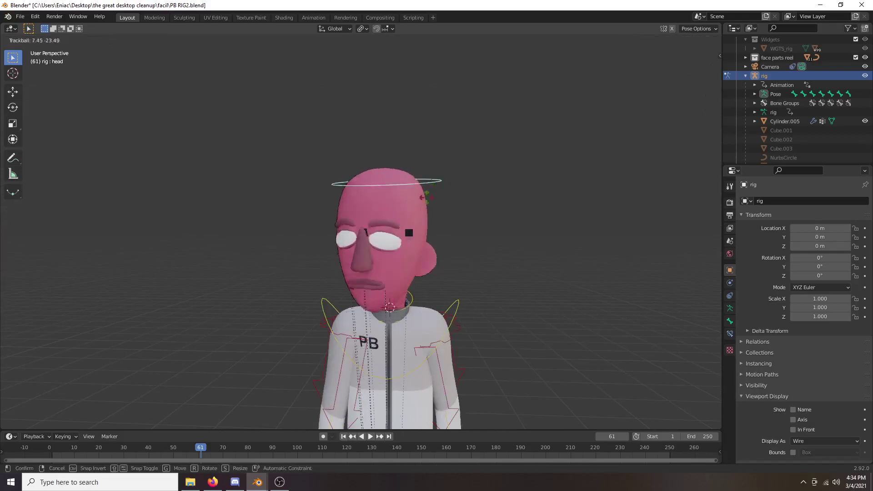
pyautogui.press('Escape')
pyautogui.scroll(3, 419, 234)
pyautogui.scroll(-2, 505, 243)
pyautogui.keyDown('shift'); pyautogui.moveTo(514, 243); pyautogui.dragTo(428, 238, button='middle'); pyautogui.keyUp('shift')
pyautogui.scroll(-1, 427, 238)
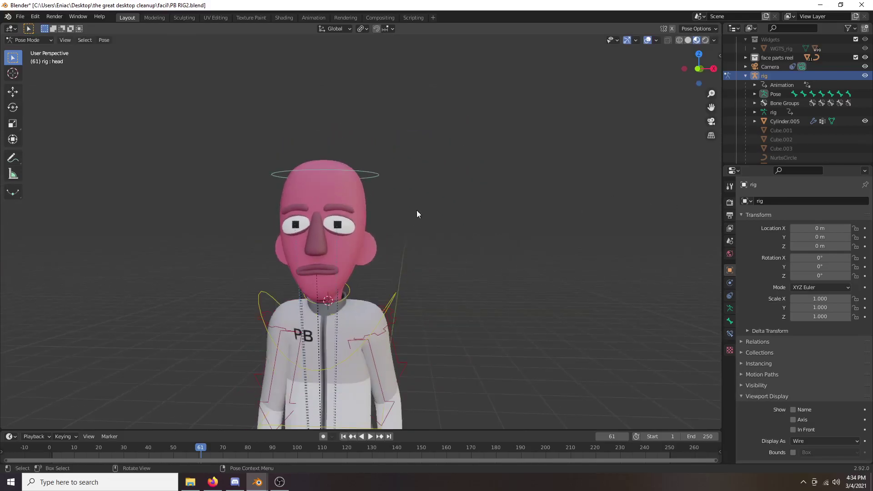
# - Raise the left hand IK control about 0.74 m and move it about 0.49 m outward along X
pyautogui.scroll(-4, 367, 232)
pyautogui.moveTo(467, 212); pyautogui.dragTo(404, 218, button='middle')
pyautogui.scroll(3, 403, 217)
pyautogui.scroll(1, 441, 292)
pyautogui.keyDown('shift'); pyautogui.moveTo(441, 292); pyautogui.dragTo(370, 273, button='middle'); pyautogui.keyUp('shift')
pyautogui.press('g')
pyautogui.click(435, 185)
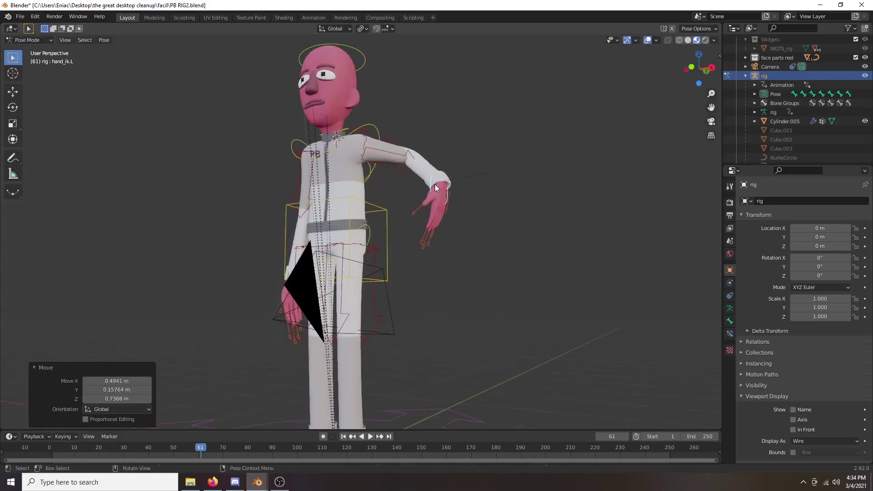
# - Rotate the left hand IK control about 139° around the view axis
pyautogui.scroll(3, 483, 263)
pyautogui.moveTo(483, 262); pyautogui.dragTo(363, 248, button='middle')
pyautogui.scroll(5, 363, 247)
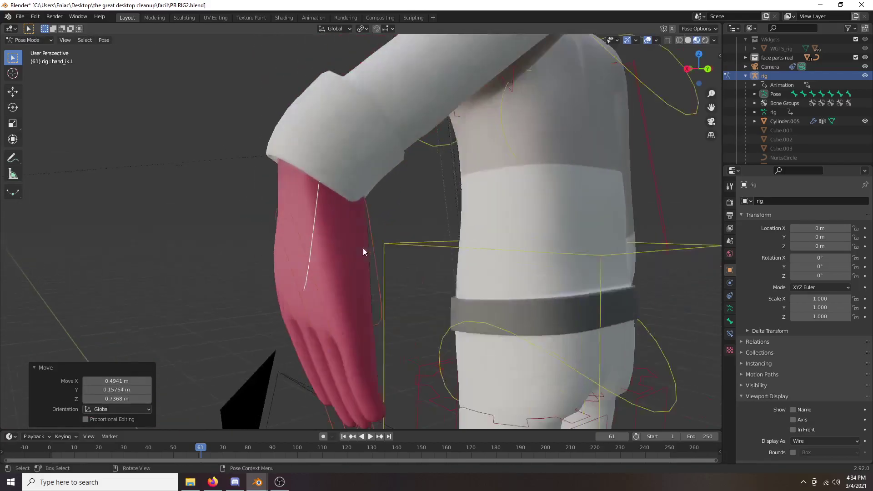
pyautogui.press('r')
pyautogui.click(288, 107)
# - Rotate the raised left hand about 134° around the view axis so its fingers point down
pyautogui.moveTo(289, 109); pyautogui.dragTo(304, 165, button='middle')
pyautogui.scroll(-3, 331, 162)
pyautogui.press('r')
pyautogui.press('r')
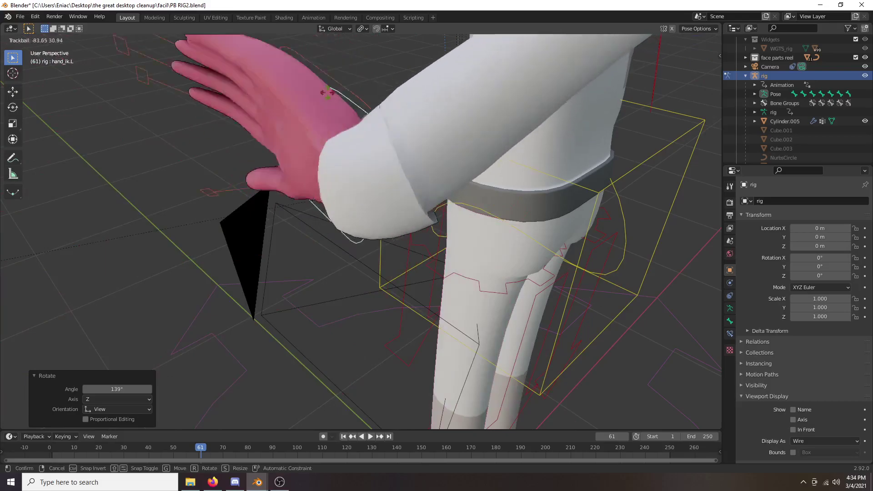
pyautogui.press('r')
pyautogui.click(308, 126)
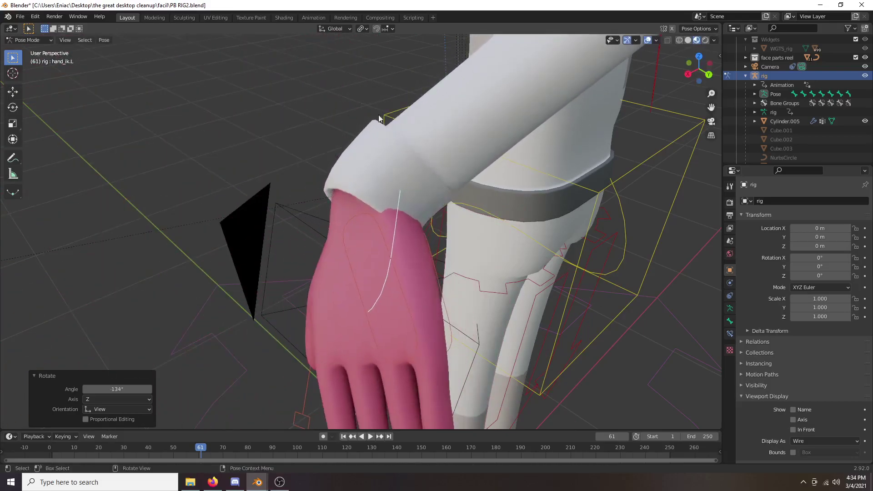
# - Rotate the raised left hand IK control about 90.5° around the view axis and fine-tune it with a slight trackball rotation
pyautogui.press('r')
pyautogui.click(426, 209)
pyautogui.press('r')
pyautogui.press('r')
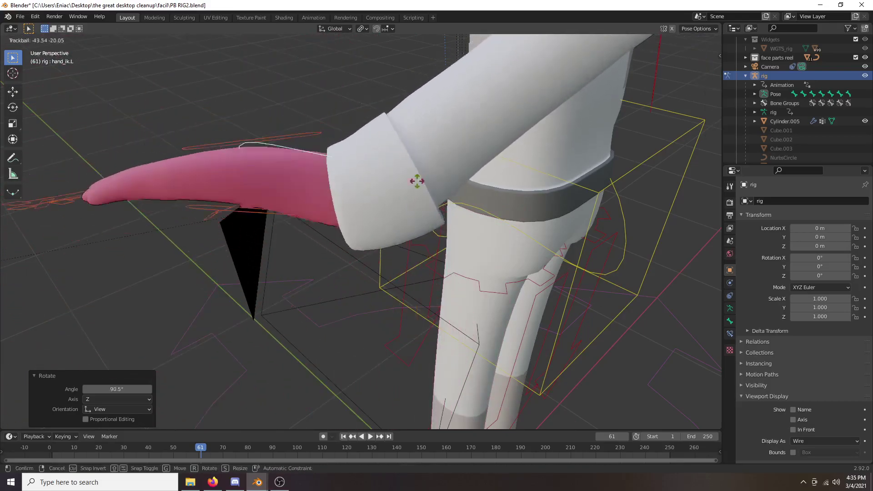
pyautogui.click(430, 207)
# - Trackball-rotate the left hand IK control by about -12° and -40.7° to turn the palm and line it up with the sleeve
pyautogui.moveTo(430, 207); pyautogui.dragTo(473, 190, button='middle')
pyautogui.press('r')
pyautogui.press('r')
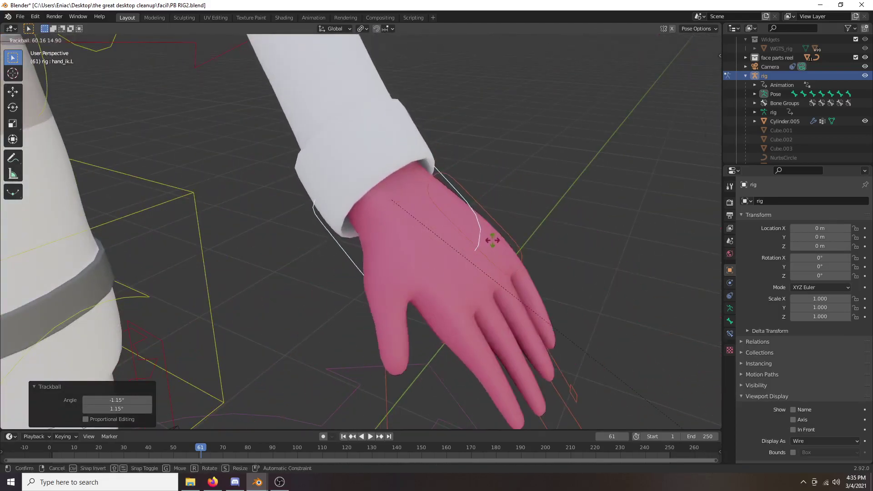
pyautogui.click(489, 248)
pyautogui.scroll(-5, 497, 250)
pyautogui.moveTo(382, 275); pyautogui.dragTo(406, 251, button='middle')
pyautogui.press('r')
pyautogui.press('r')
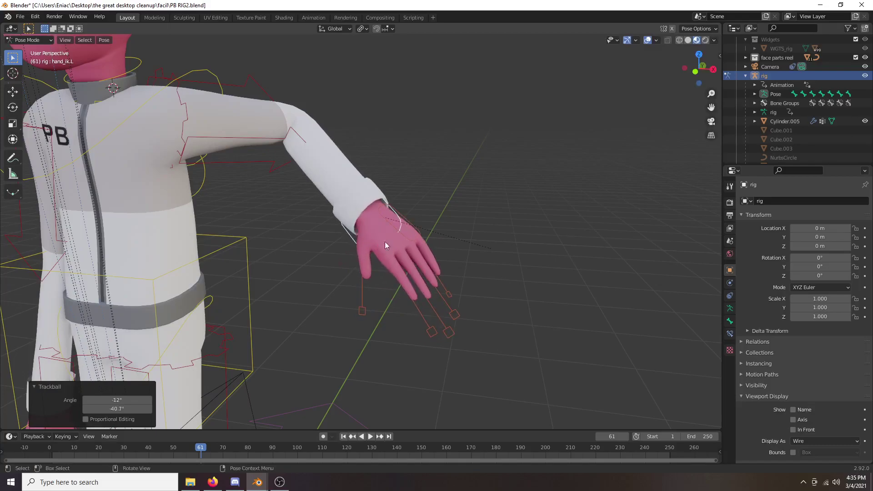
pyautogui.click(448, 235)
# - Trackball-rotate the left hand IK control by about -16° and -15.5° and inspect the wrist up close
pyautogui.press('r')
pyautogui.press('r')
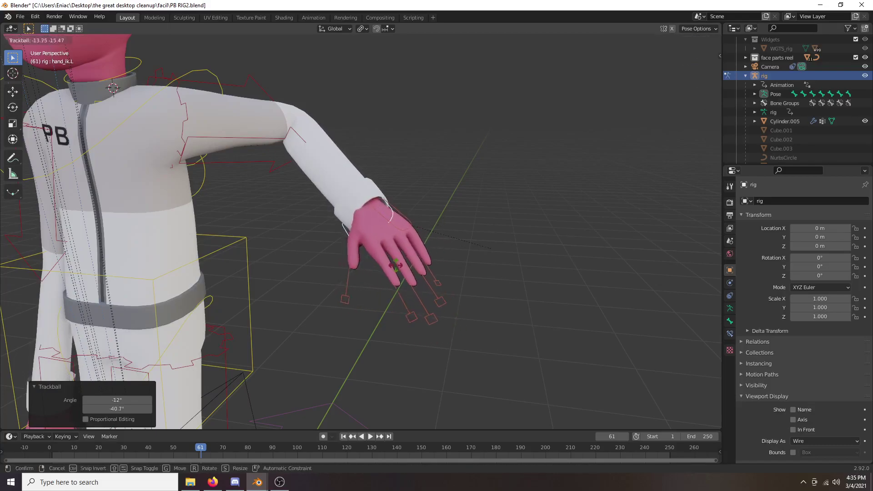
pyautogui.click(395, 262)
pyautogui.moveTo(394, 263); pyautogui.dragTo(445, 261, button='middle')
pyautogui.scroll(2, 446, 261)
pyautogui.scroll(3, 386, 187)
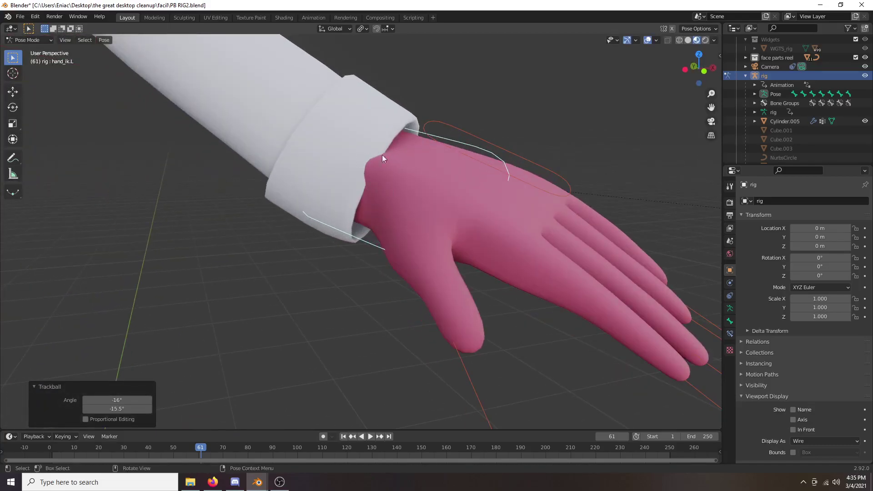
# - Trackball-rotate the left hand by about 38.4° and 28.1° and check the raised arm from the side and front
pyautogui.scroll(-5, 389, 161)
pyautogui.press('r')
pyautogui.press('r')
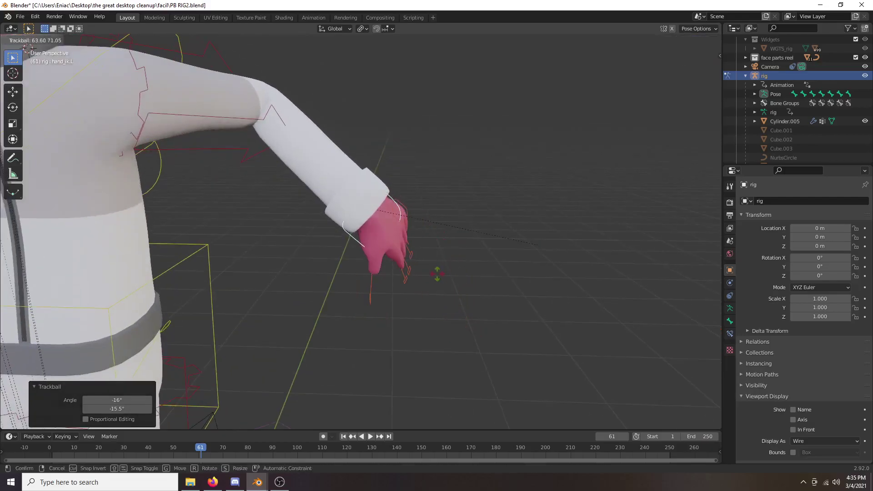
pyautogui.click(468, 262)
pyautogui.scroll(-3, 469, 261)
pyautogui.moveTo(469, 261); pyautogui.dragTo(408, 241, button='middle')
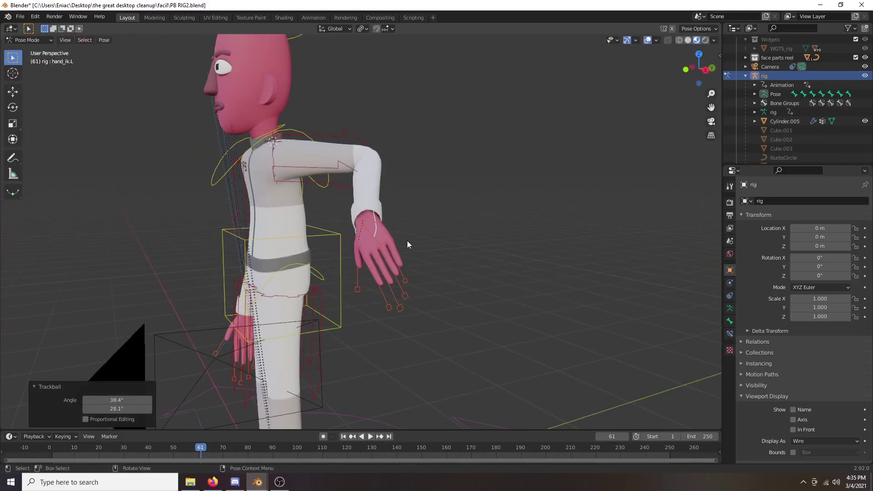
pyautogui.moveTo(298, 232); pyautogui.dragTo(401, 260, button='middle')
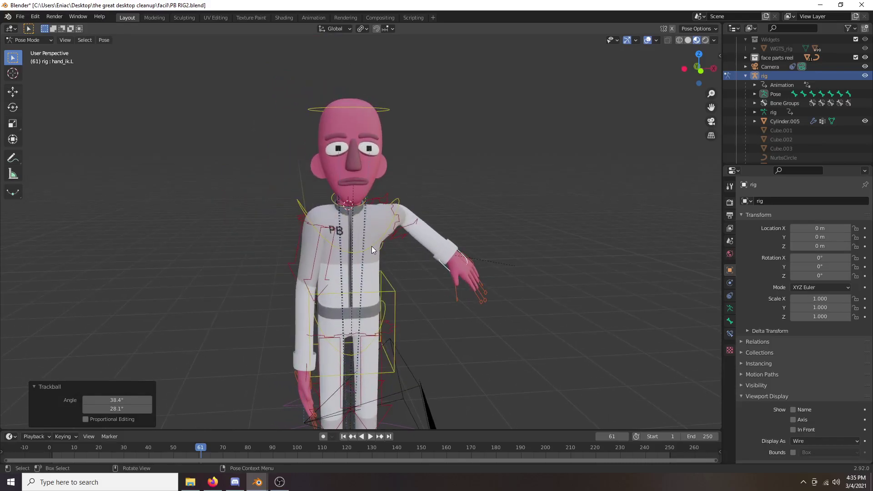
# - Try a trackball rotation of the chest control to test how the upper body bends
pyautogui.moveTo(372, 247); pyautogui.dragTo(292, 241, button='middle')
pyautogui.click(292, 245)
pyautogui.press('r')
pyautogui.press('r')
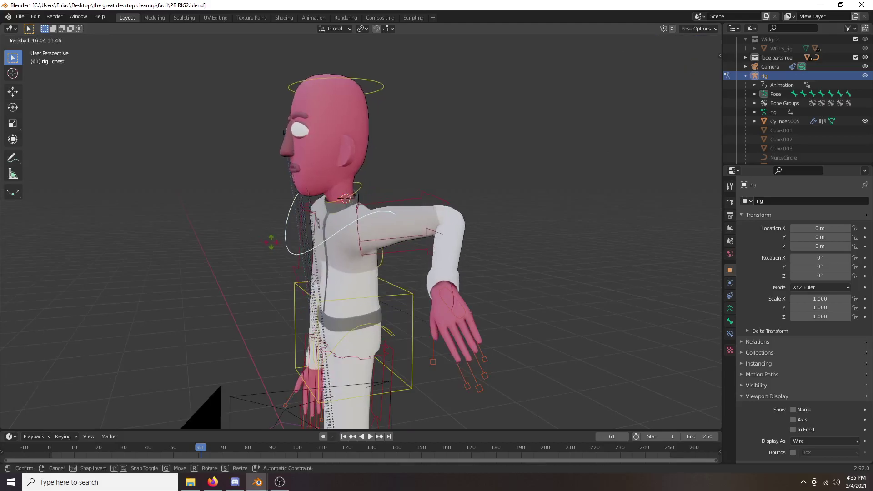
pyautogui.rightClick(255, 214)
pyautogui.moveTo(339, 174); pyautogui.dragTo(384, 188, button='middle')
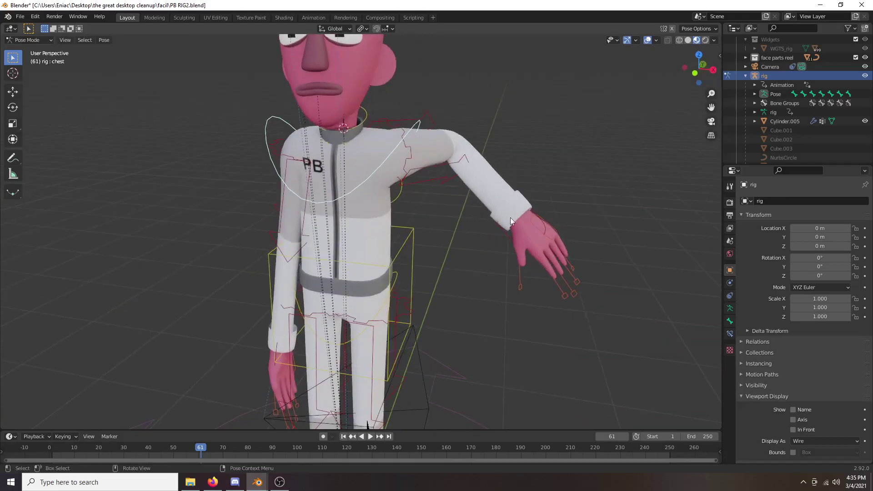
# - Move the left hand IK control down and inward so the arm is lowered toward the hip
pyautogui.keyDown('shift'); pyautogui.moveTo(467, 277); pyautogui.dragTo(510, 164, button='middle'); pyautogui.keyUp('shift')
pyautogui.press('g')
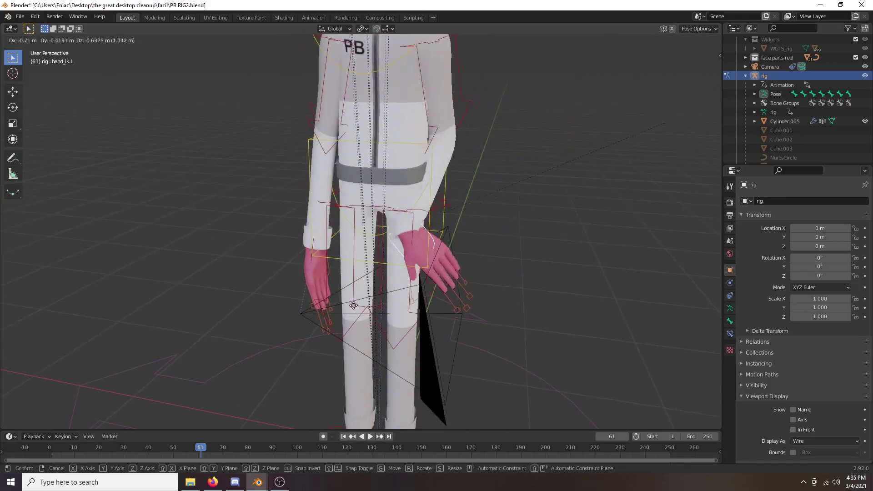
pyautogui.click(393, 323)
# - Rotate the lowered left hand about 34.3° around the view axis and trackball-rotate it by about 12° and 45.8°
pyautogui.press('r')
pyautogui.click(495, 333)
pyautogui.press('r')
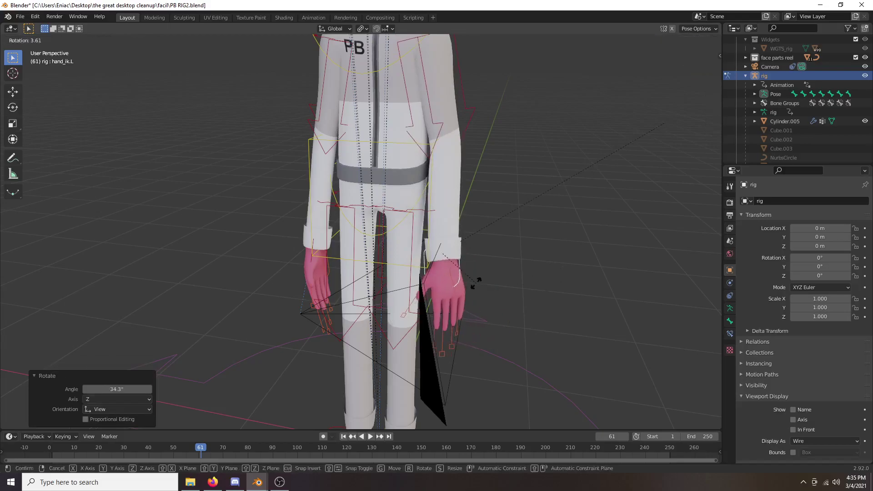
pyautogui.press('r')
pyautogui.click(513, 291)
pyautogui.moveTo(512, 288); pyautogui.dragTo(490, 296, button='middle')
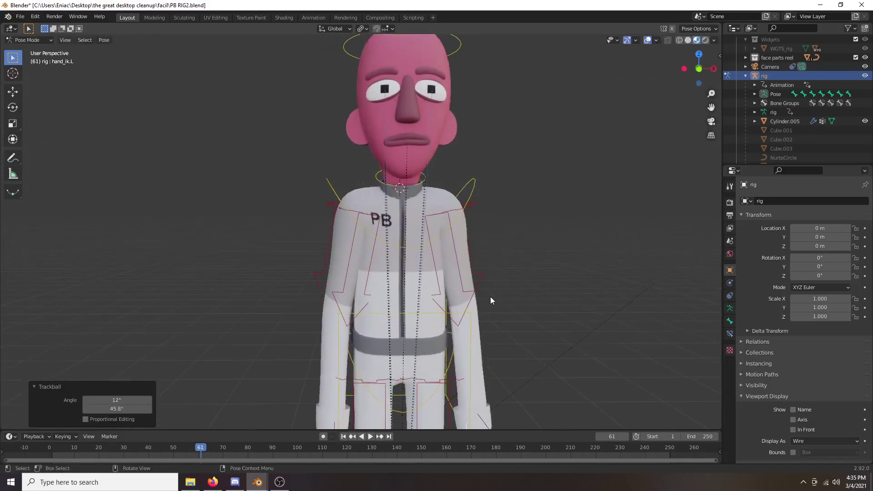
# - Try rotating and moving the chest control to test how the torso responds
pyautogui.click(476, 187)
pyautogui.press('r')
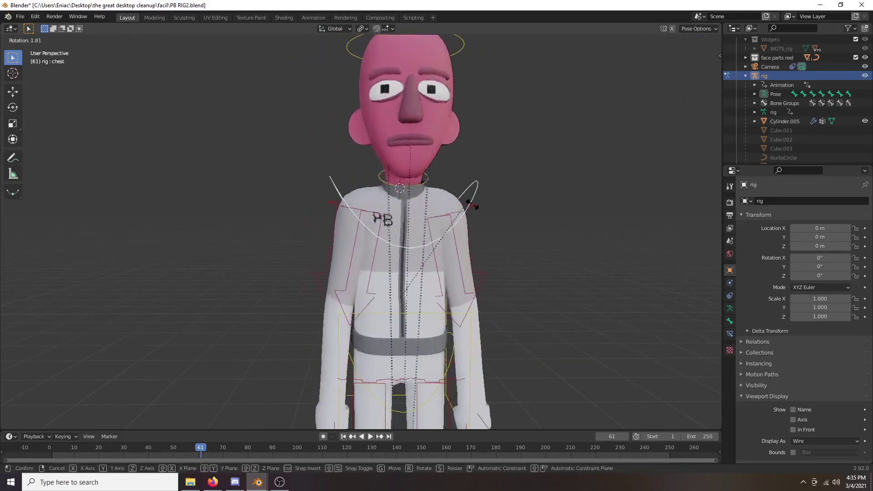
pyautogui.rightClick(419, 186)
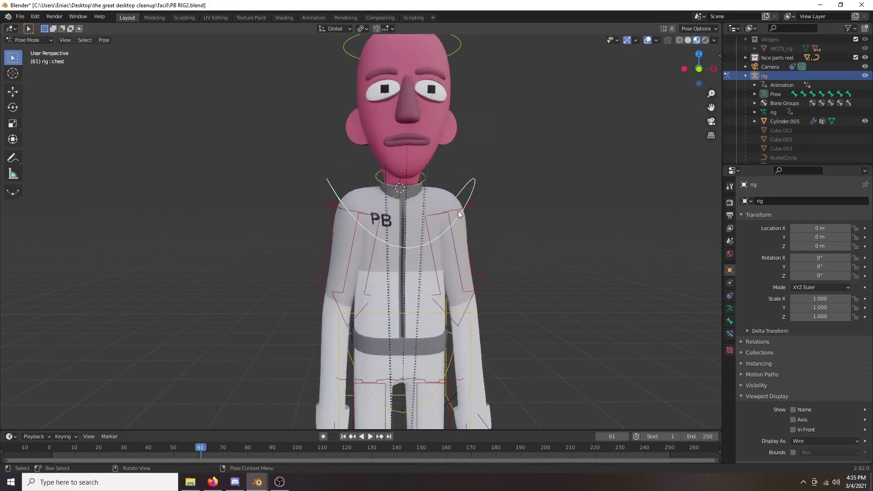
pyautogui.press('g')
pyautogui.rightClick(460, 238)
# - Try moving the left upper arm IK control to test how the shoulder deforms
pyautogui.press('g')
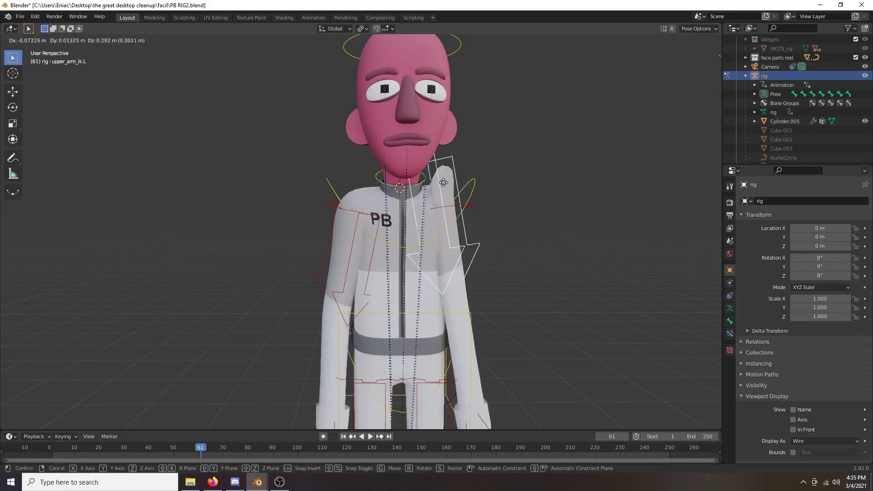
pyautogui.click(477, 206)
pyautogui.moveTo(477, 206); pyautogui.dragTo(377, 204, button='middle')
pyautogui.scroll(-3, 411, 230)
pyautogui.moveTo(411, 230); pyautogui.dragTo(419, 200, button='middle')
pyautogui.scroll(3, 293, 170)
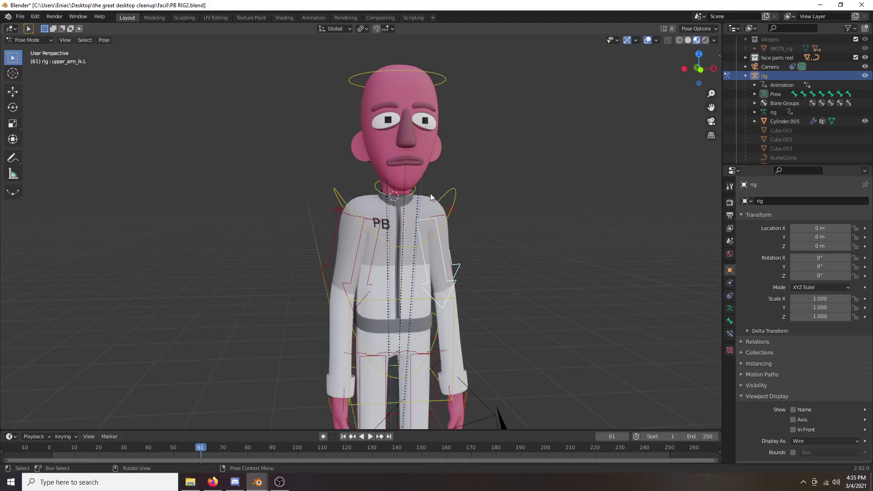
# - Try moving the right foot IK control to test how the leg responds
pyautogui.moveTo(413, 138); pyautogui.dragTo(472, 202, button='middle')
pyautogui.scroll(-4, 359, 236)
pyautogui.keyDown('shift'); pyautogui.moveTo(424, 314); pyautogui.dragTo(473, 155, button='middle'); pyautogui.keyUp('shift')
pyautogui.scroll(2, 435, 131)
pyautogui.keyDown('shift'); pyautogui.moveTo(473, 155); pyautogui.dragTo(494, 231, button='middle'); pyautogui.keyUp('shift')
pyautogui.scroll(3, 444, 203)
pyautogui.moveTo(444, 206); pyautogui.dragTo(438, 116, button='middle')
pyautogui.click(433, 271)
pyautogui.press('g')
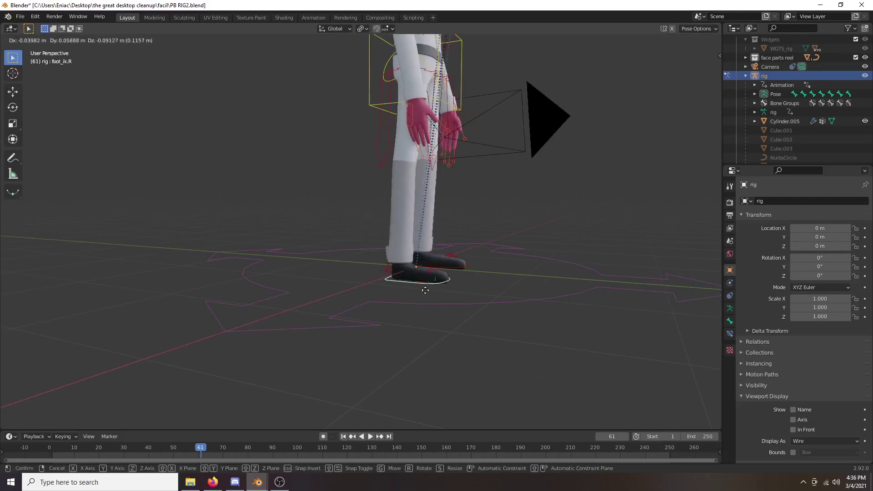
pyautogui.rightClick(424, 200)
# - Move the right hand IK control about -0.75 m in X, 0.36 m in Y and 0.39 m in Z to raise the arm sideways
pyautogui.scroll(3, 429, 230)
pyautogui.keyDown('shift'); pyautogui.moveTo(448, 163); pyautogui.dragTo(431, 145, button='middle'); pyautogui.keyUp('shift')
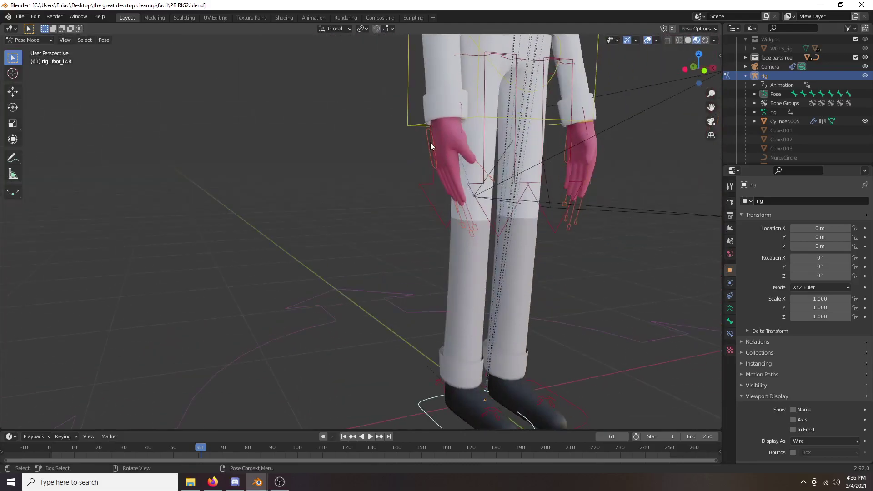
pyautogui.click(461, 118)
pyautogui.press('g')
pyautogui.click(308, 56)
pyautogui.keyDown('shift'); pyautogui.moveTo(360, 105); pyautogui.dragTo(364, 198, button='middle'); pyautogui.keyUp('shift')
pyautogui.moveTo(363, 198); pyautogui.dragTo(421, 196, button='middle')
pyautogui.scroll(1, 269, 224)
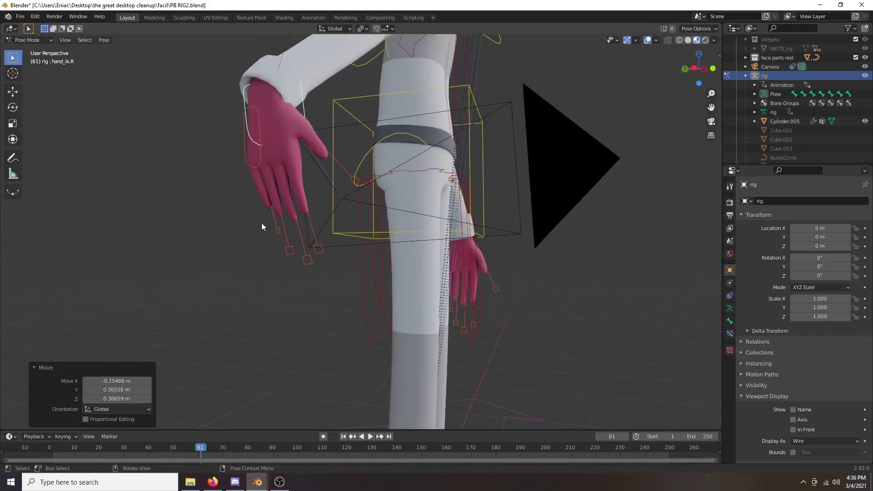
# - Scale down the ring finger and pinky master controls of the right hand together to curl both fingers
pyautogui.click(298, 241)
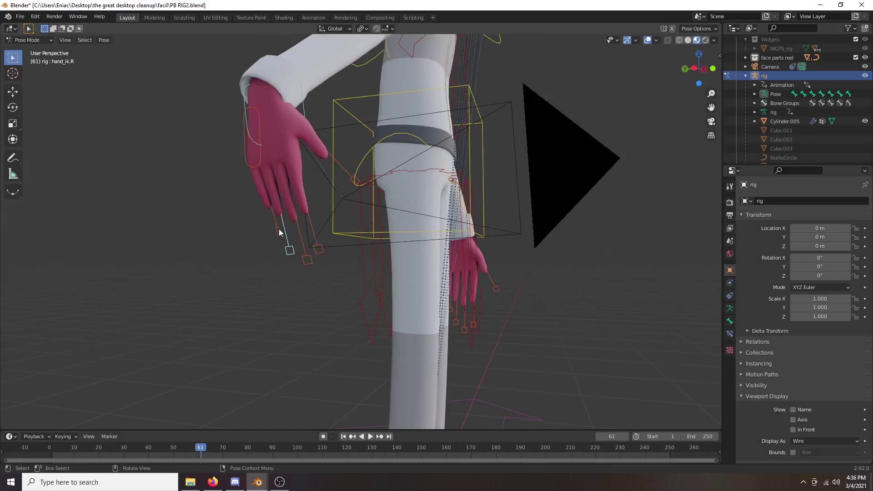
pyautogui.click(277, 233)
pyautogui.moveTo(271, 230); pyautogui.dragTo(515, 239, button='middle')
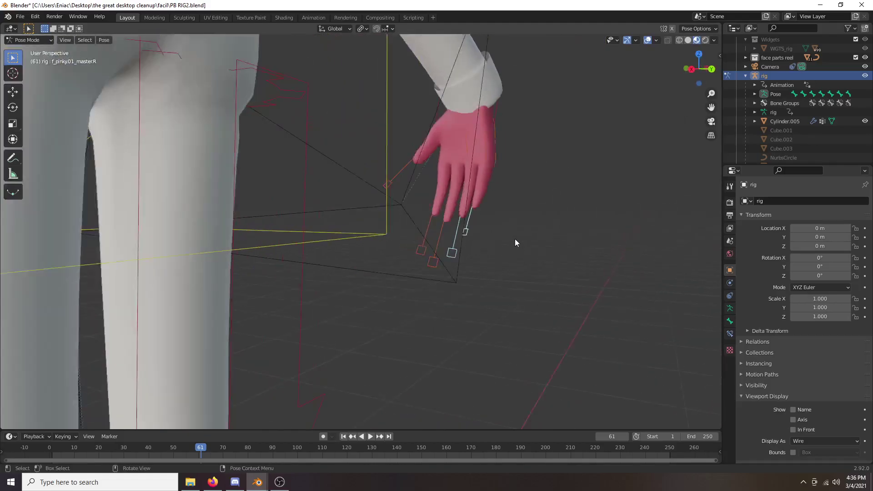
pyautogui.scroll(1, 515, 243)
pyautogui.press('s')
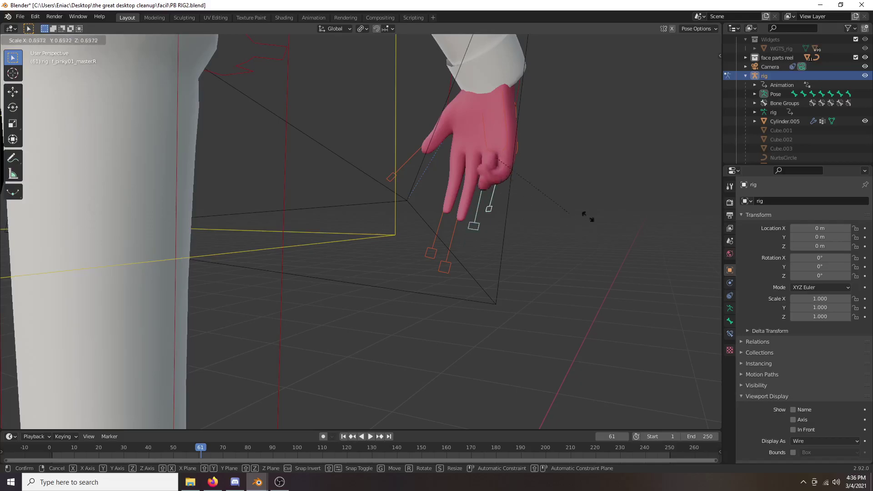
pyautogui.click(582, 219)
pyautogui.moveTo(582, 219); pyautogui.dragTo(410, 219, button='middle')
# - Examine the character's head and chest up close using walk navigation
pyautogui.click(437, 199)
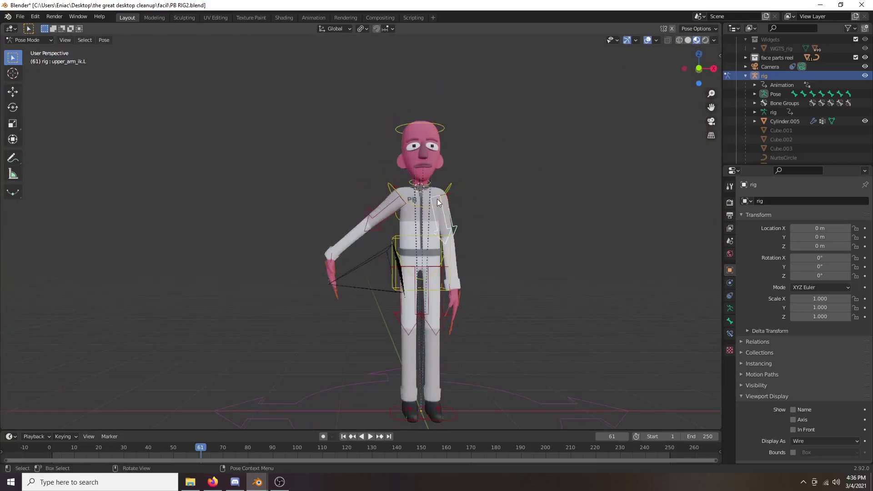
pyautogui.click(456, 175)
pyautogui.hotkey('shift', '`')
pyautogui.press('w')
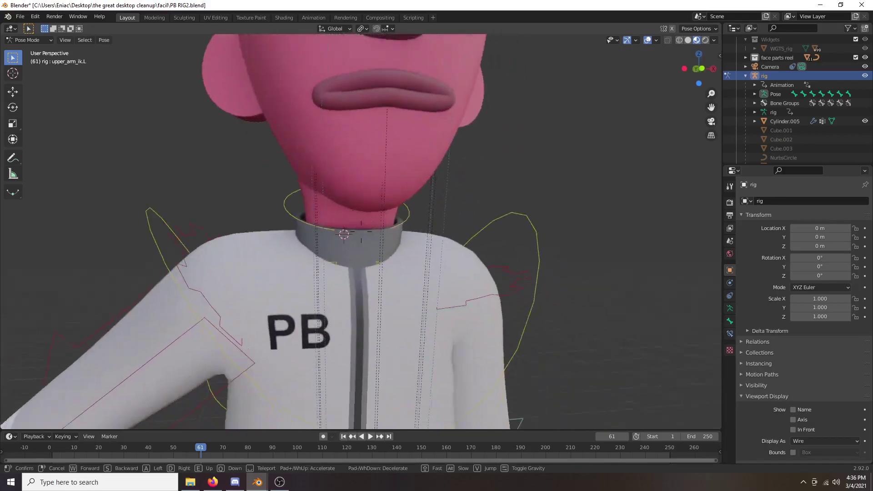
pyautogui.press('s')
pyautogui.press('w')
pyautogui.click(362, 232)
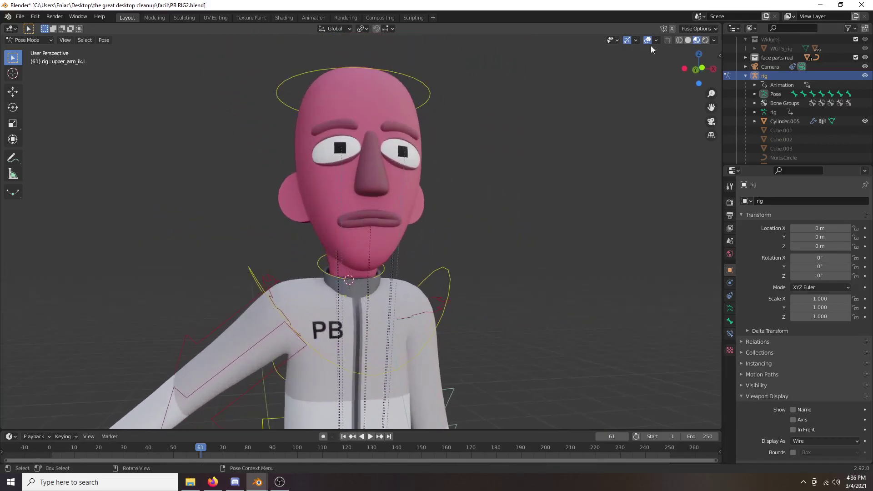
# - Preview the character in Rendered viewport shading and return to Material Preview shading
pyautogui.click(706, 40)
pyautogui.scroll(-3, 532, 189)
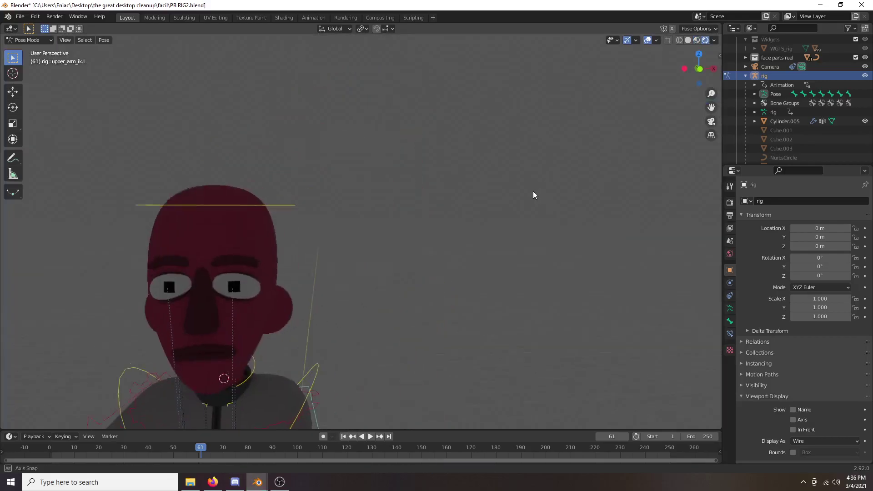
pyautogui.click(696, 40)
pyautogui.moveTo(401, 191)
pyautogui.mouseDown(button='middle')
pyautogui.moveTo(454, 194)
pyautogui.moveTo(441, 200)
pyautogui.mouseUp(button='middle')
pyautogui.scroll(3, 441, 200)
pyautogui.moveTo(483, 241); pyautogui.dragTo(498, 233, button='middle')
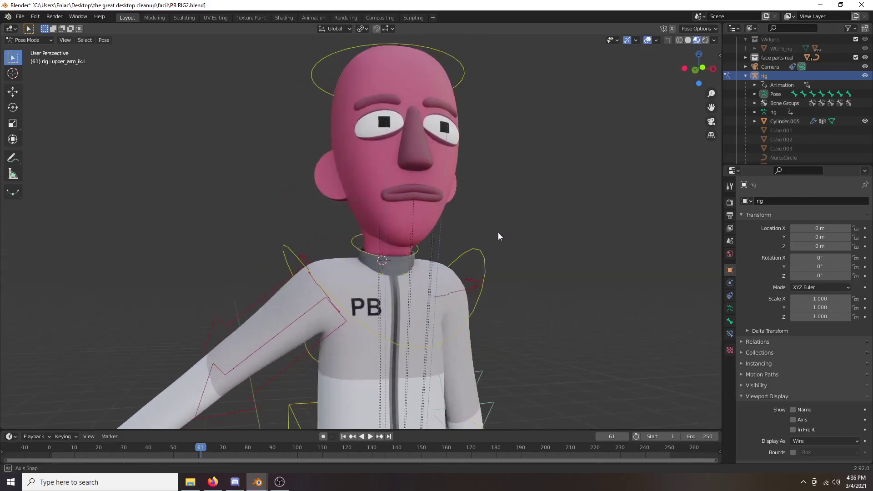
# - Try trackball rotations of the chest control and the head control
pyautogui.click(480, 247)
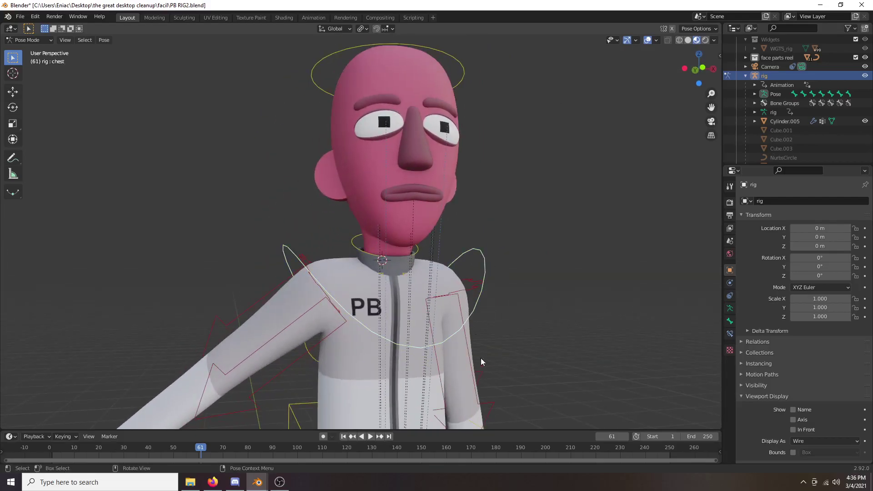
pyautogui.press('r')
pyautogui.press('r')
pyautogui.press('Escape')
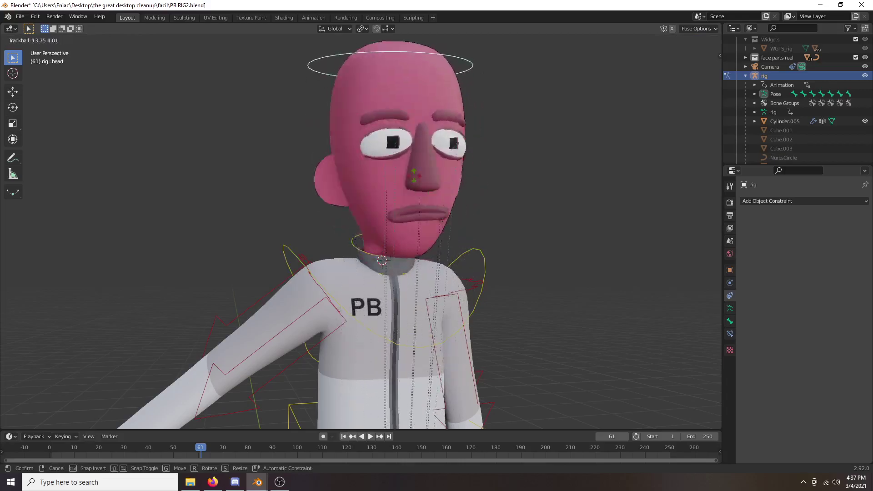
pyautogui.rightClick(398, 160)
pyautogui.moveTo(398, 161); pyautogui.dragTo(452, 157, button='middle')
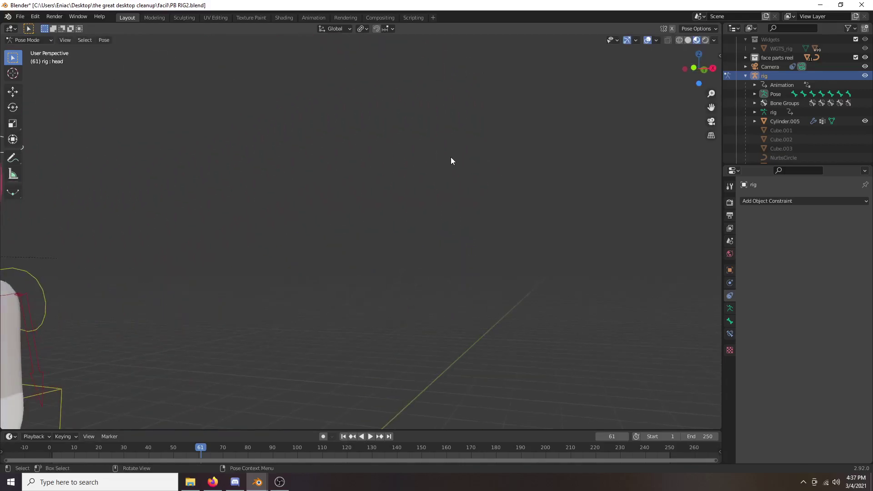
# - Bring the character back into view around the head control and select the torso control around the hips
pyautogui.press('KP_Decimal')
pyautogui.scroll(-4, 414, 246)
pyautogui.keyDown('shift'); pyautogui.moveTo(421, 314); pyautogui.dragTo(474, 135, button='middle'); pyautogui.keyUp('shift')
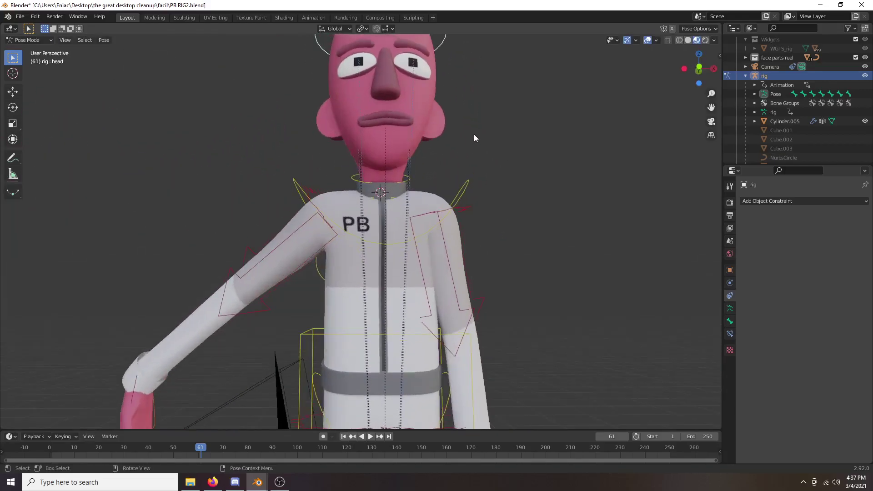
pyautogui.scroll(-1, 474, 135)
pyautogui.click(319, 313)
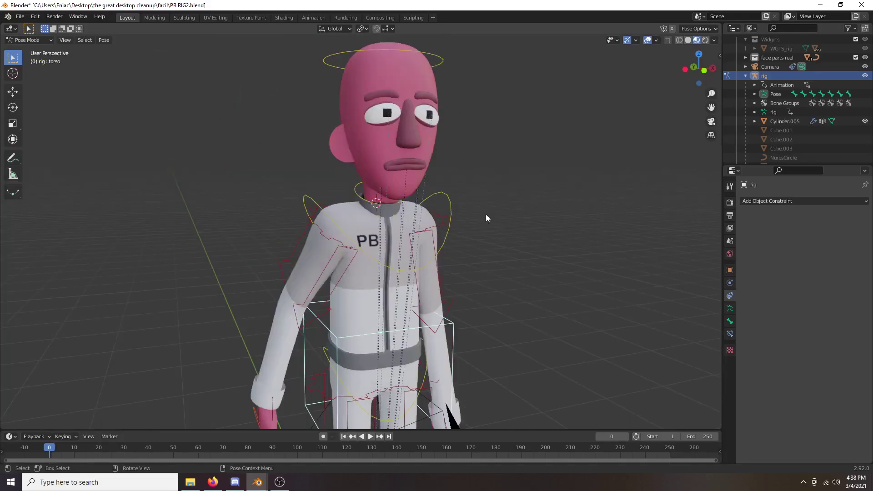
pyautogui.moveTo(487, 214)
pyautogui.mouseDown(button='middle')
pyautogui.moveTo(474, 210)
pyautogui.moveTo(484, 212)
pyautogui.mouseUp(button='middle')
pyautogui.scroll(-1, 484, 212)
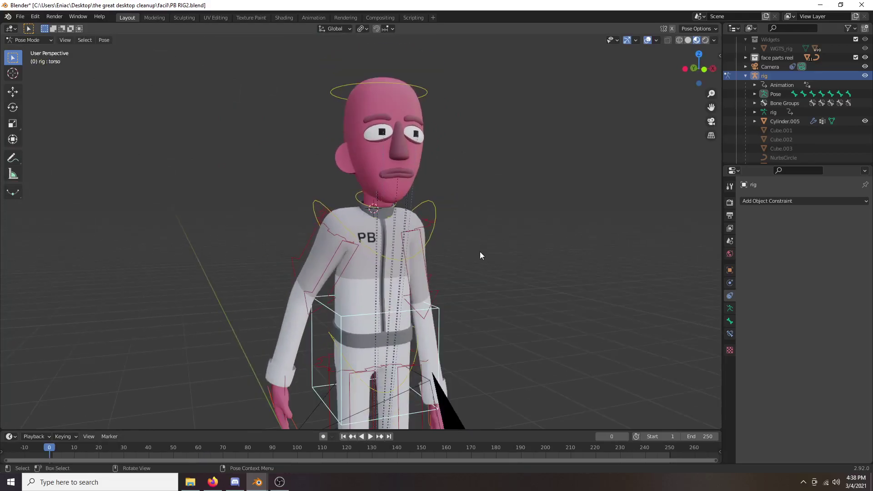
pyautogui.scroll(2, 479, 252)
pyautogui.scroll(-1, 476, 253)
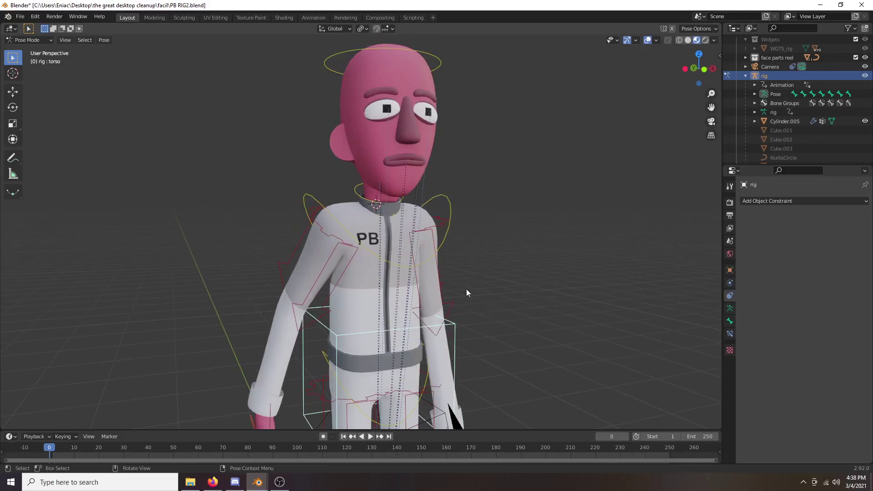
# - Try trackball rotations of the head control, the chest control and the torso control in turn
pyautogui.click(439, 58)
pyautogui.press('r')
pyautogui.press('r')
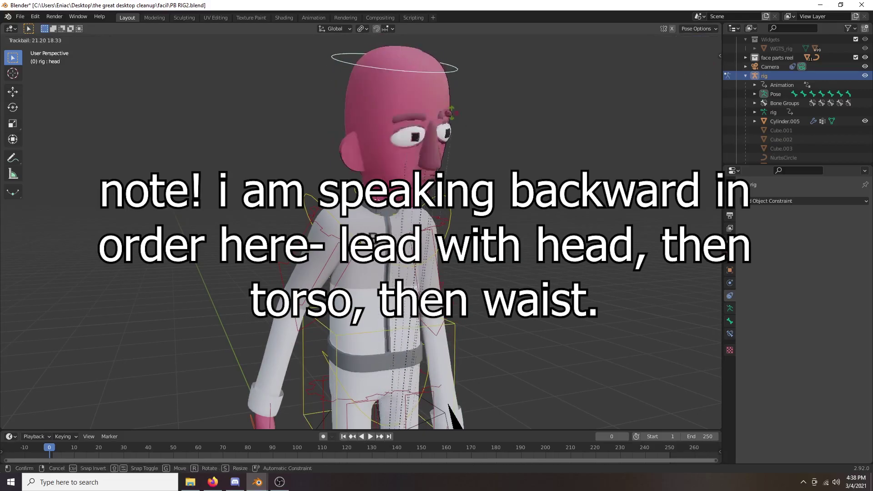
pyautogui.rightClick(443, 104)
pyautogui.click(449, 208)
pyautogui.press('r')
pyautogui.press('r')
pyautogui.click(460, 208)
pyautogui.click(455, 331)
pyautogui.press('r')
pyautogui.press('r')
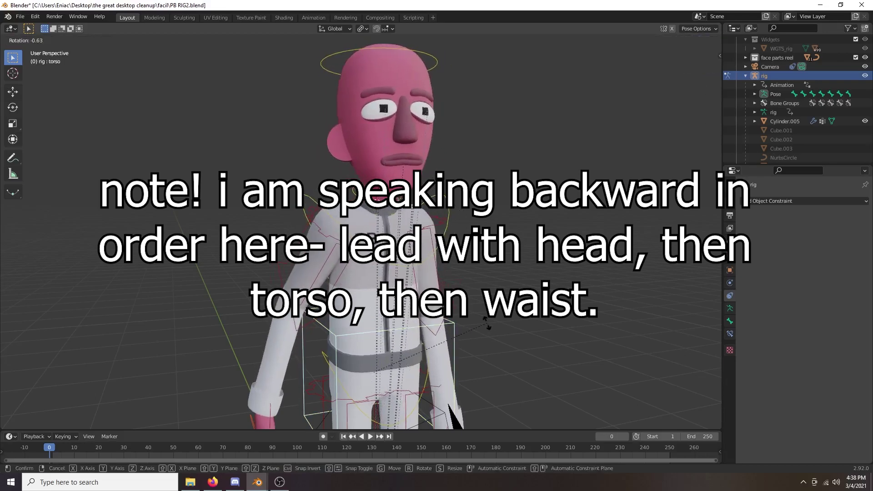
pyautogui.click(492, 326)
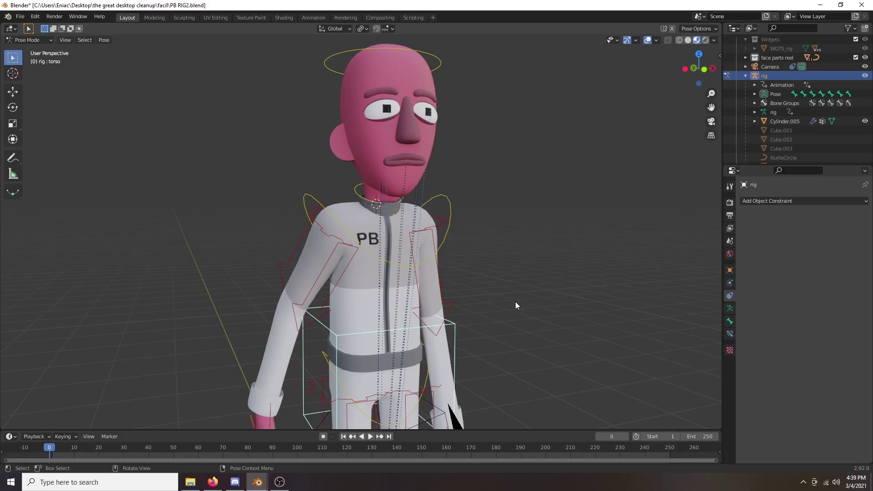
# - Try trackball rotations of the chest control, plus a free move of it sideways
pyautogui.click(455, 205)
pyautogui.press('r')
pyautogui.press('r')
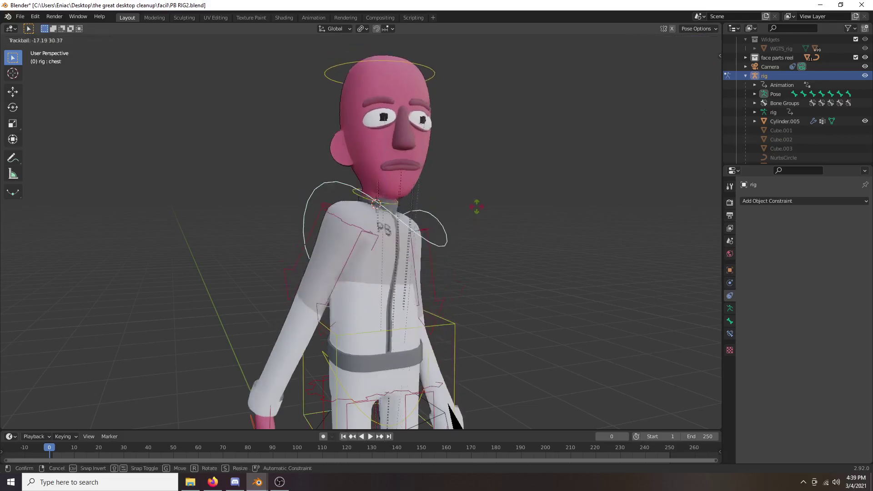
pyautogui.click(470, 219)
pyautogui.press('g')
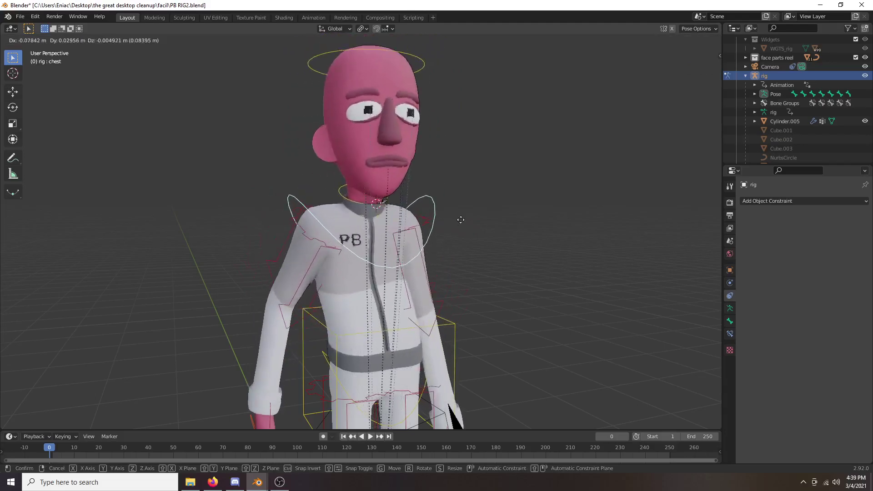
pyautogui.click(455, 213)
pyautogui.press('r')
pyautogui.press('r')
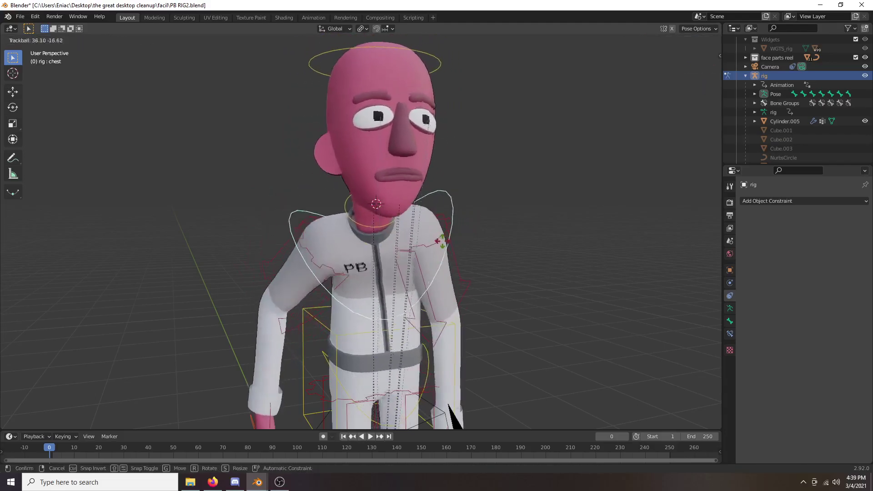
pyautogui.rightClick(401, 278)
# - Try moving the torso control at the hips and rotating the chest control
pyautogui.moveTo(397, 293); pyautogui.dragTo(346, 329, button='middle')
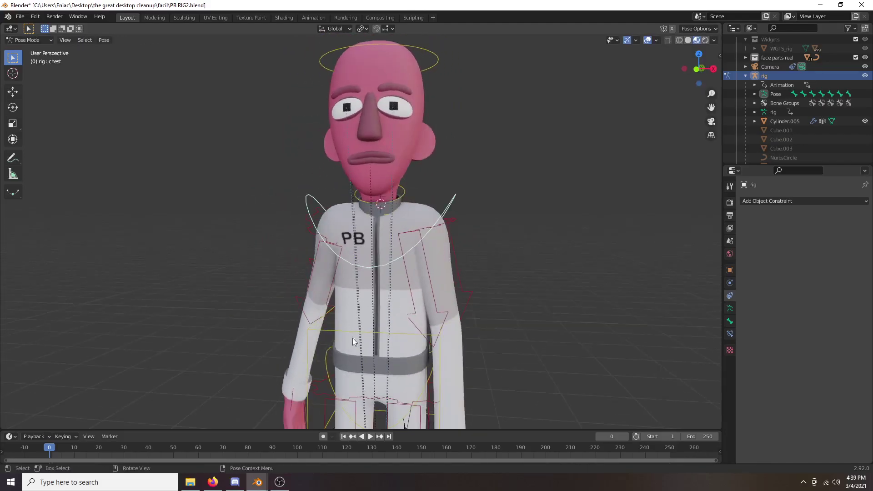
pyautogui.moveTo(359, 276); pyautogui.dragTo(446, 308, button='middle')
pyautogui.click(446, 309)
pyautogui.press('g')
pyautogui.rightClick(430, 298)
pyautogui.click(445, 229)
pyautogui.press('r')
pyautogui.rightClick(434, 255)
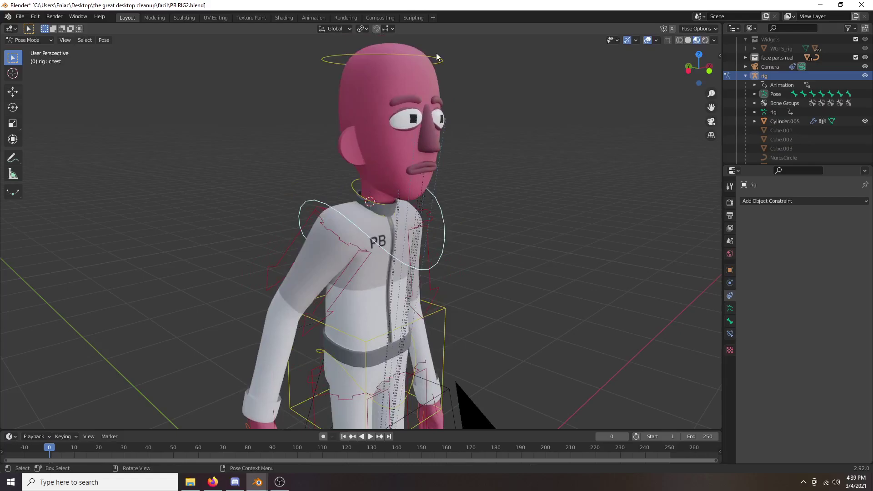
# - Try rotating the head control above the skull and moving the torso control at the hips
pyautogui.click(439, 58)
pyautogui.press('r')
pyautogui.rightClick(462, 68)
pyautogui.click(444, 310)
pyautogui.click(444, 310)
pyautogui.press('g')
pyautogui.rightClick(465, 281)
# - Switch from Pose Mode to Object Mode to work on the separate face parts
pyautogui.moveTo(527, 187); pyautogui.dragTo(456, 242, button='middle')
pyautogui.scroll(1, 470, 248)
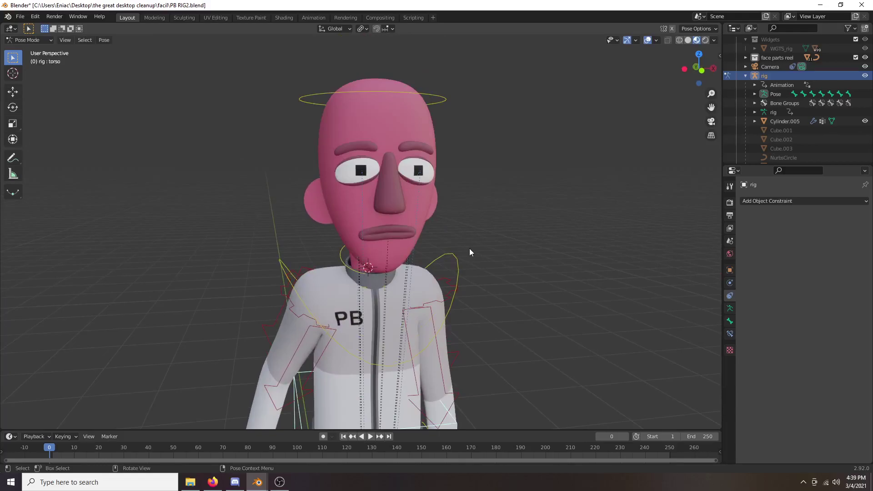
pyautogui.moveTo(408, 203); pyautogui.dragTo(459, 220, button='middle')
pyautogui.scroll(2, 415, 242)
pyautogui.scroll(3, 380, 182)
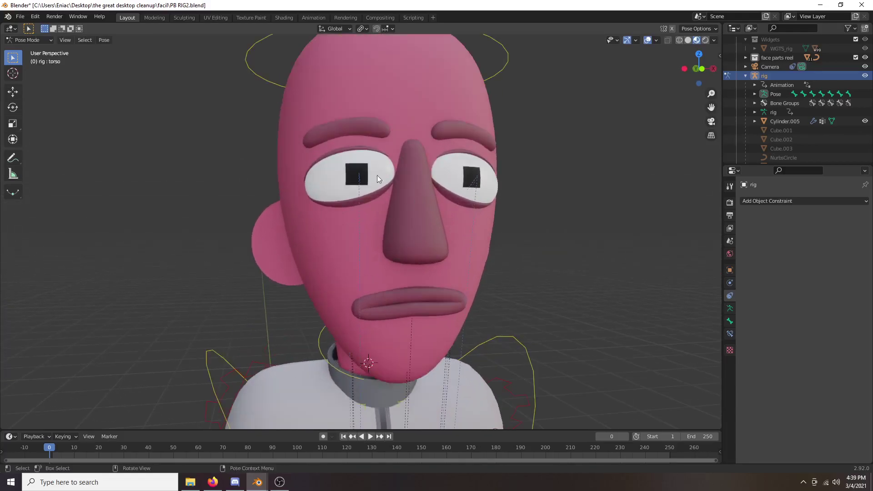
pyautogui.click(28, 40)
pyautogui.click(37, 48)
# - Try raising the eyebrow above the character's right eye along the global Z axis
pyautogui.click(355, 129)
pyautogui.press('g')
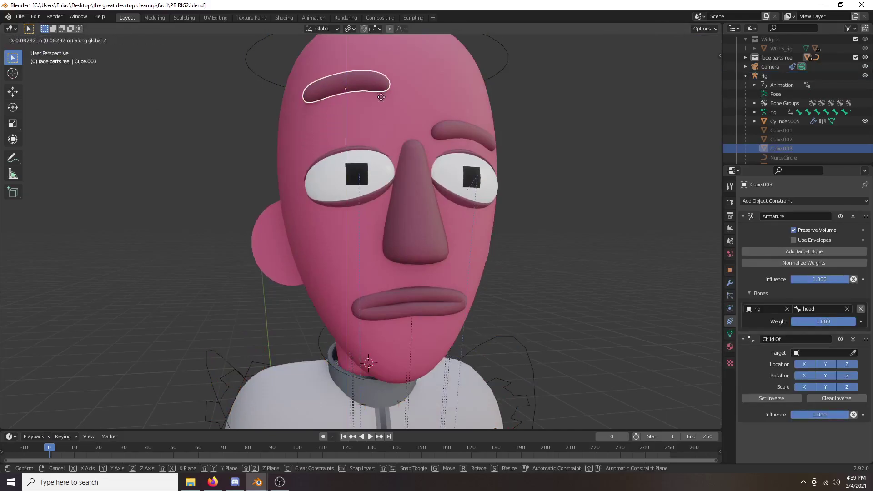
pyautogui.press('z')
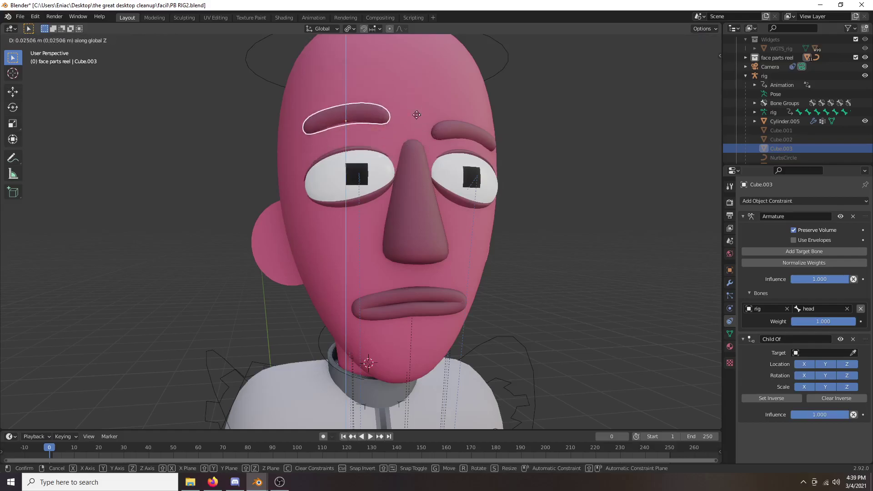
pyautogui.rightClick(441, 109)
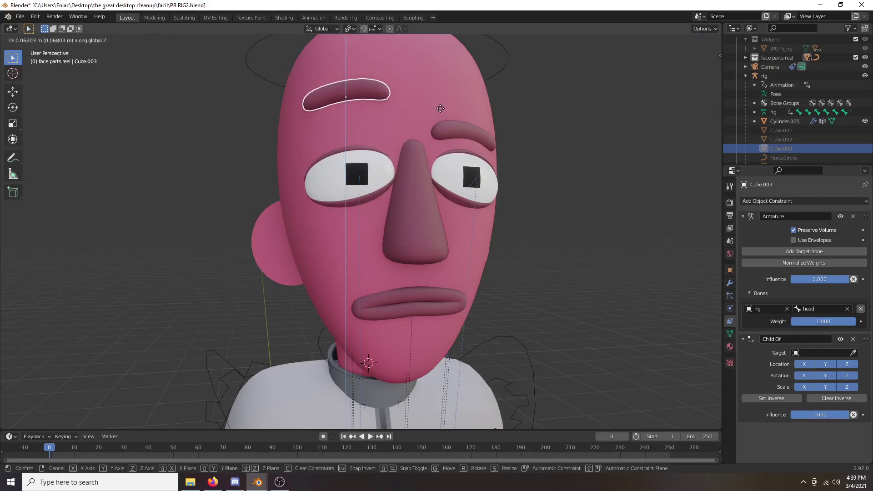
# - Select both eyebrows and try raising them together along the global Z axis
pyautogui.moveTo(477, 121); pyautogui.dragTo(453, 173, button='middle')
pyautogui.click(403, 233)
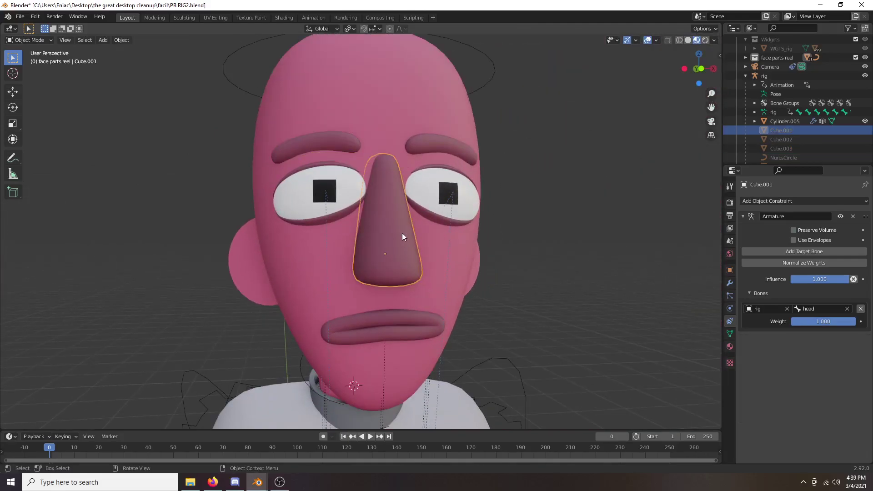
pyautogui.scroll(2, 402, 233)
pyautogui.scroll(-3, 553, 257)
pyautogui.scroll(2, 496, 238)
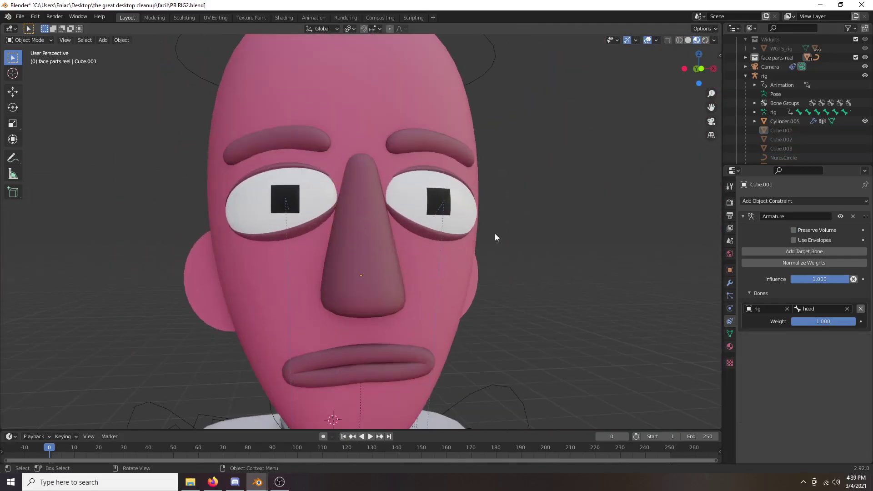
pyautogui.click(302, 142)
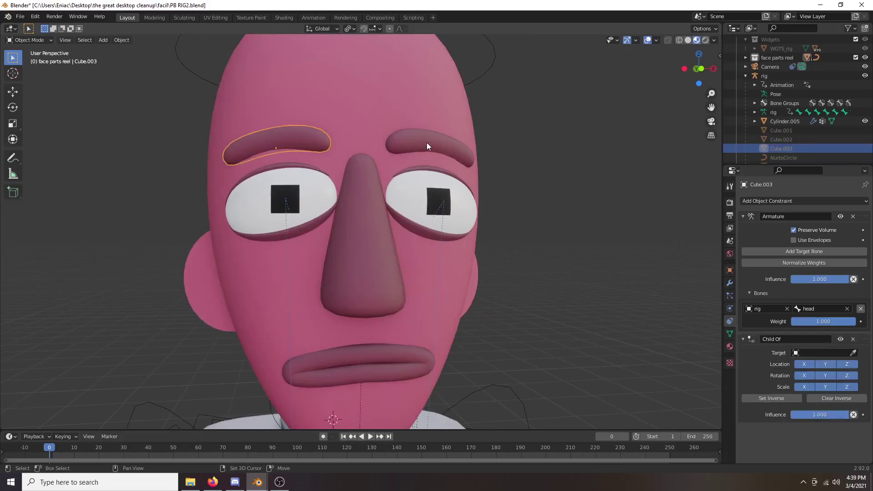
pyautogui.keyDown('shift'); pyautogui.click(427, 143); pyautogui.keyUp('shift')
pyautogui.press('g')
pyautogui.press('z')
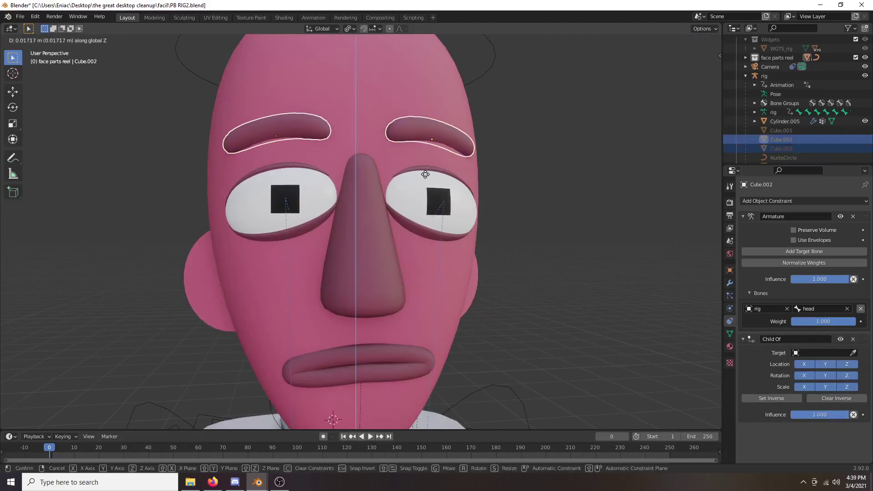
pyautogui.press('Escape')
# - Set the transform orientation to Local and try raising both eyebrows along their local Z axes
pyautogui.click(327, 29)
pyautogui.click(323, 67)
pyautogui.press('g')
pyautogui.press('z')
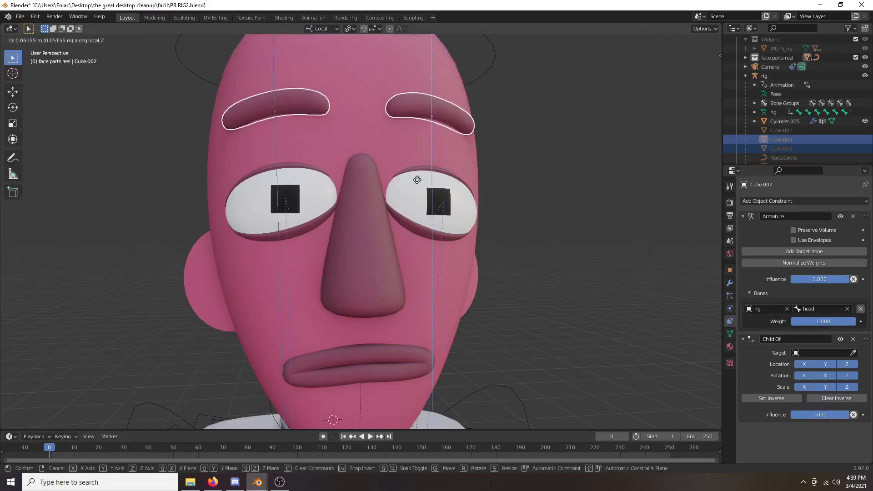
pyautogui.rightClick(430, 192)
# - Try rotating the eyelid of the character's right eye about its local X axis
pyautogui.moveTo(610, 185); pyautogui.dragTo(398, 174, button='middle')
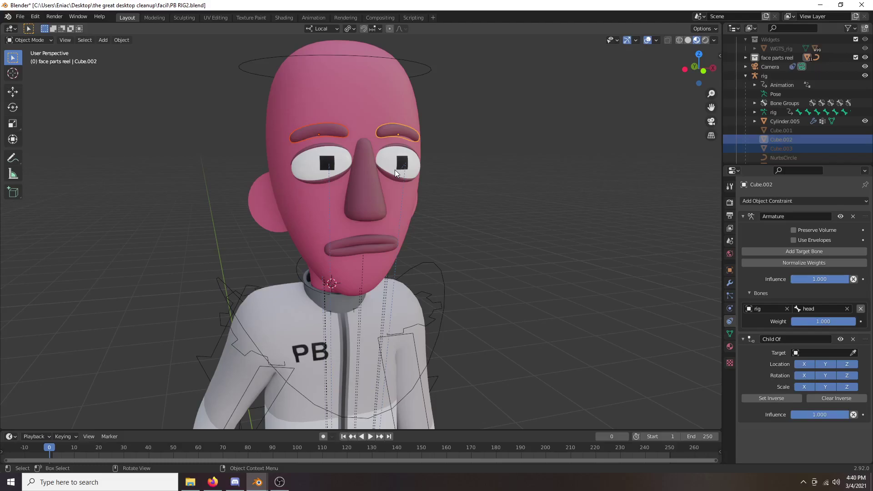
pyautogui.moveTo(452, 196); pyautogui.dragTo(505, 248, button='middle')
pyautogui.click(359, 163)
pyautogui.moveTo(384, 174); pyautogui.dragTo(466, 174, button='middle')
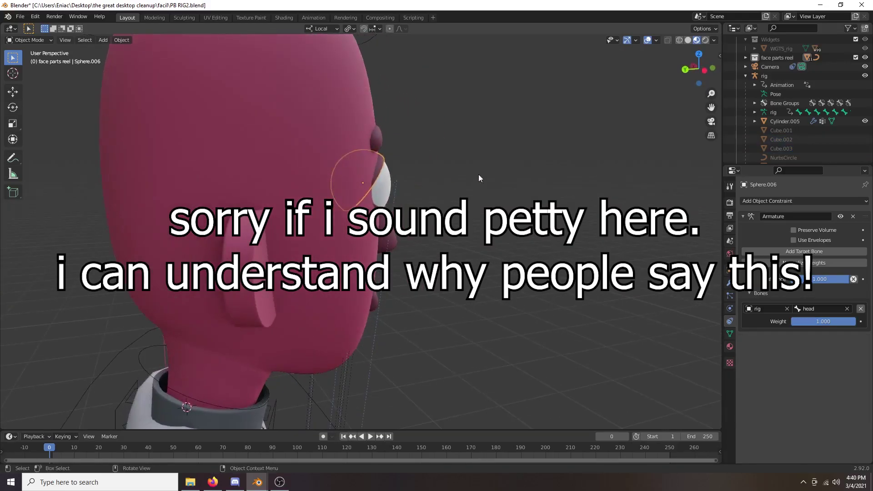
pyautogui.press('r')
pyautogui.press('y')
pyautogui.press('y')
pyautogui.press('x')
pyautogui.press('x')
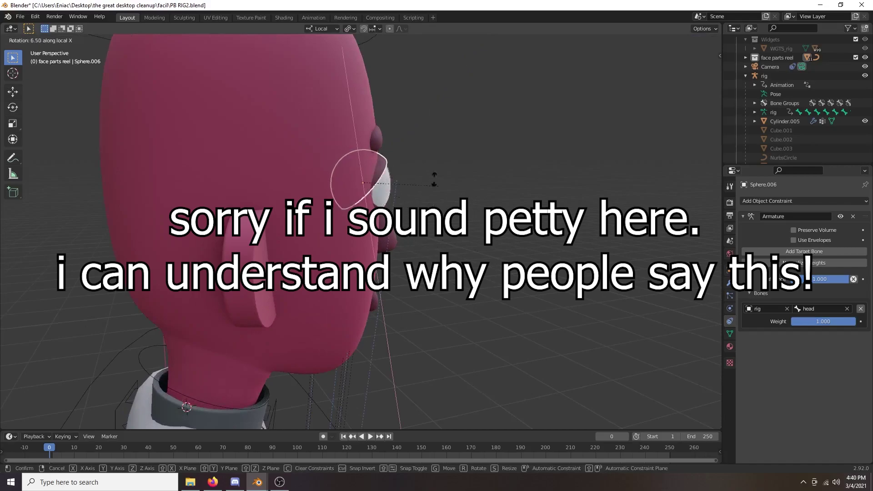
pyautogui.click(405, 178)
pyautogui.moveTo(490, 271); pyautogui.dragTo(409, 248, button='middle')
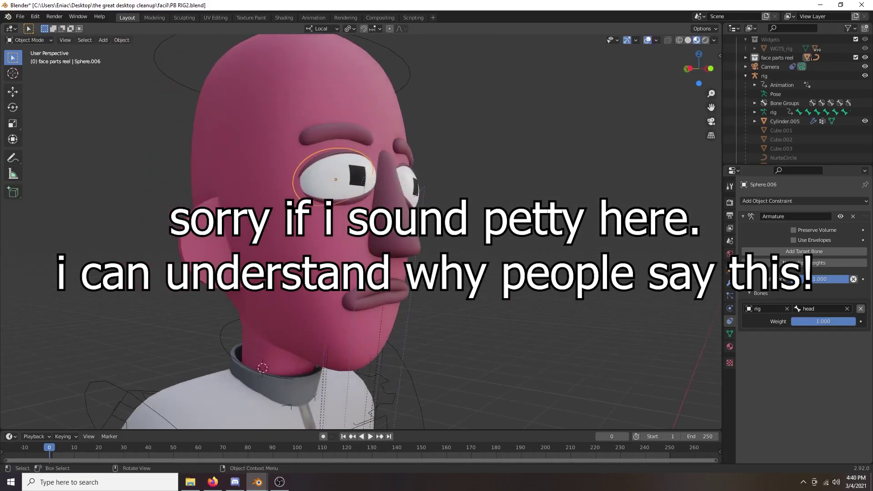
pyautogui.moveTo(376, 239); pyautogui.dragTo(389, 159, button='middle')
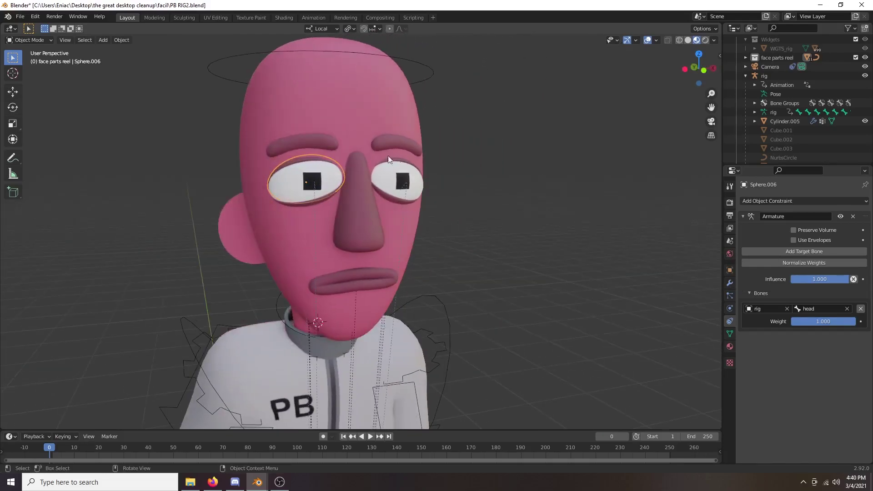
# - Try raising each eyebrow separately along its local Z axis
pyautogui.click(302, 143)
pyautogui.press('g')
pyautogui.press('z')
pyautogui.rightClick(329, 116)
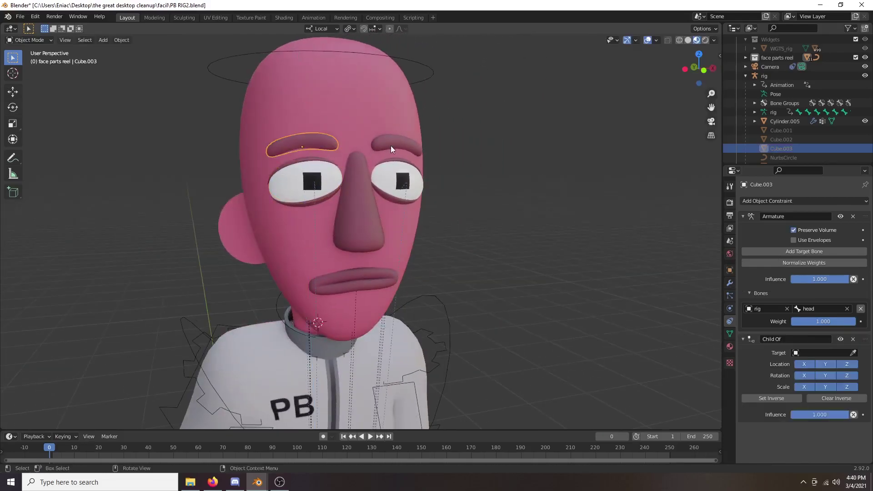
pyautogui.click(393, 149)
pyautogui.press('g')
pyautogui.press('z')
pyautogui.rightClick(410, 119)
# - Try raising the two eyebrows together along their local Z axes, twice
pyautogui.keyDown('shift'); pyautogui.rightClick(328, 139); pyautogui.keyUp('shift')
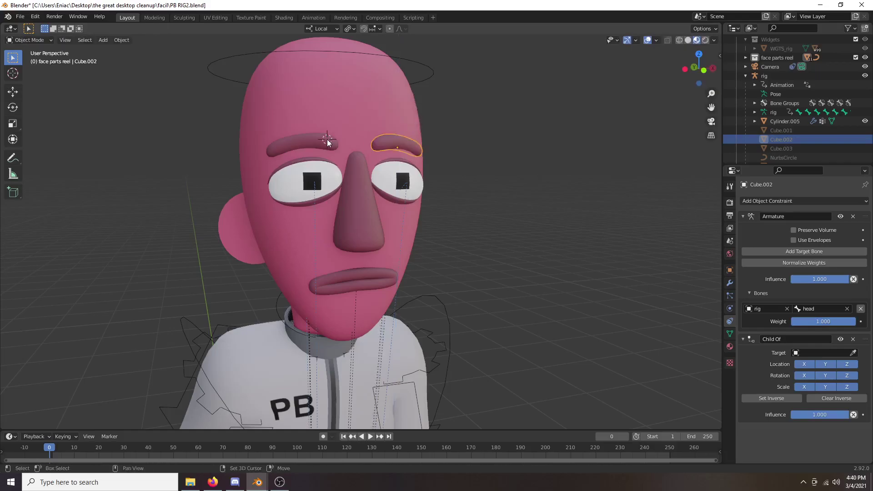
pyautogui.keyDown('shift'); pyautogui.click(307, 147); pyautogui.keyUp('shift')
pyautogui.press('g')
pyautogui.press('z')
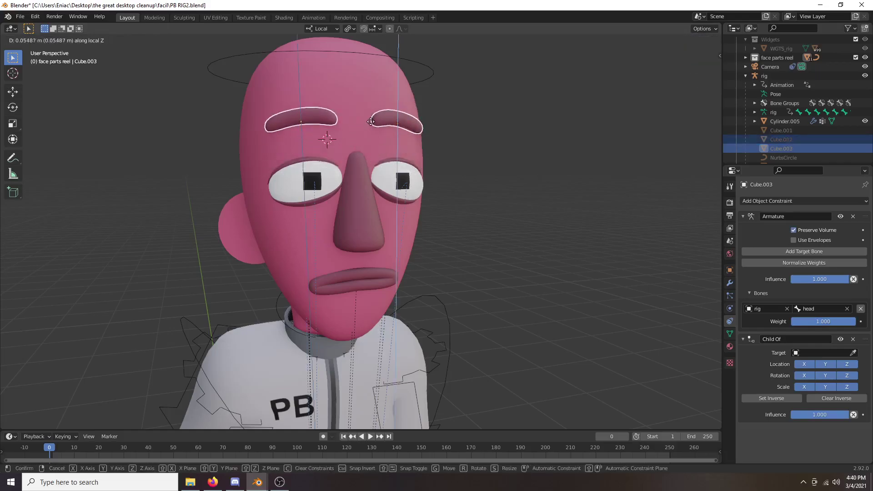
pyautogui.rightClick(392, 130)
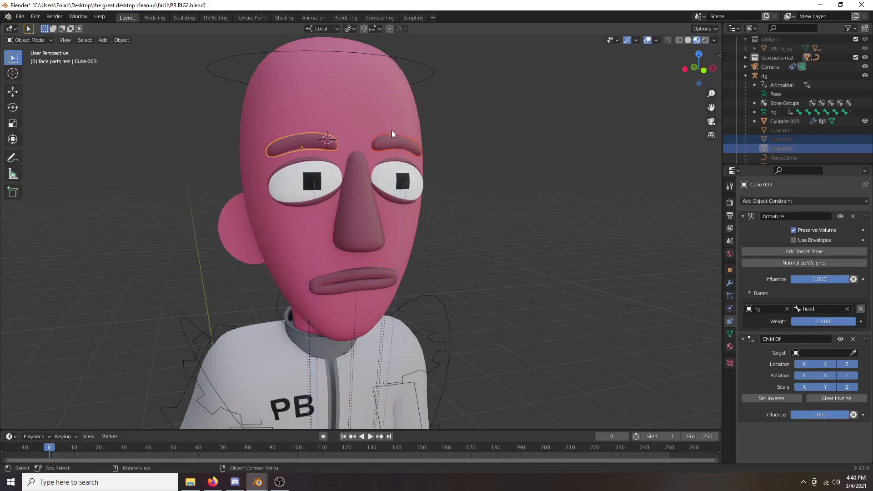
pyautogui.click(358, 194)
pyautogui.hotkey('ctrl', 'z')
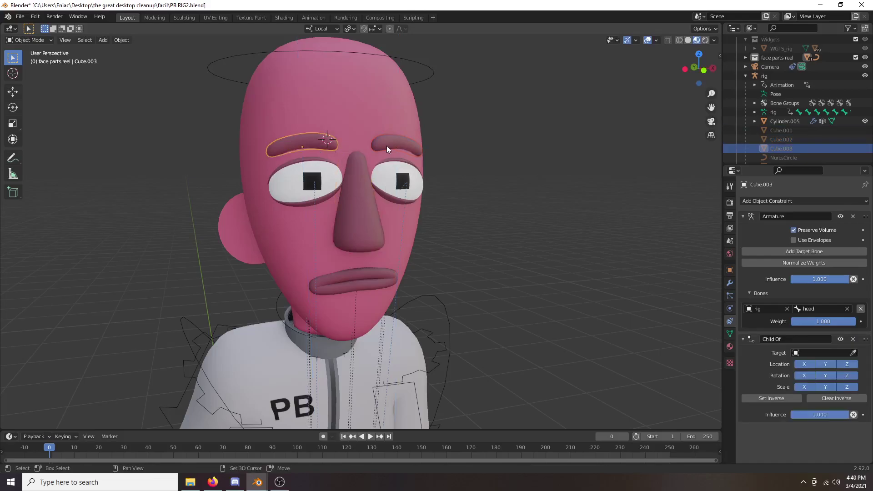
pyautogui.press('g')
pyautogui.press('z')
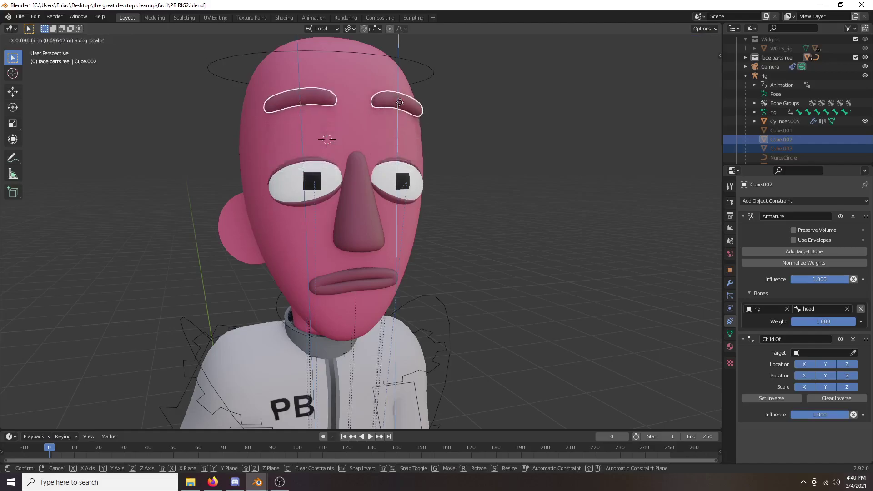
pyautogui.click(402, 143)
# - Try the local Z move on the character's left eyebrow alone, and likewise on the right eyebrow
pyautogui.click(402, 143)
pyautogui.click(403, 144)
pyautogui.press('g')
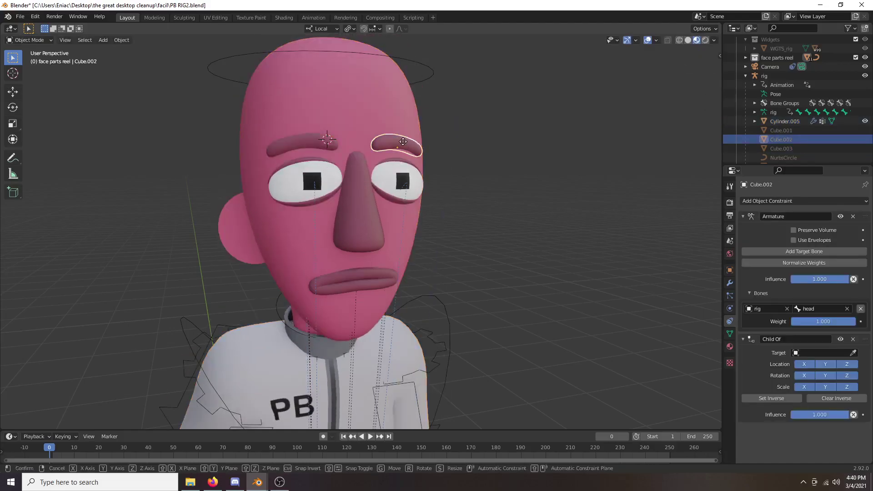
pyautogui.press('z')
pyautogui.rightClick(394, 136)
pyautogui.click(338, 144)
pyautogui.press('g')
pyautogui.press('z')
pyautogui.press('Escape')
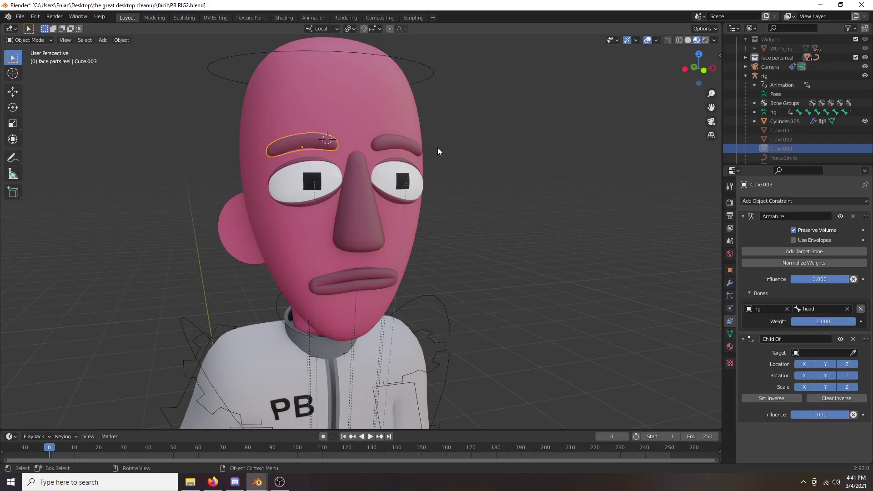
# - Select both square pupils and try moving them freely across the eyes
pyautogui.moveTo(421, 278); pyautogui.dragTo(366, 272, button='middle')
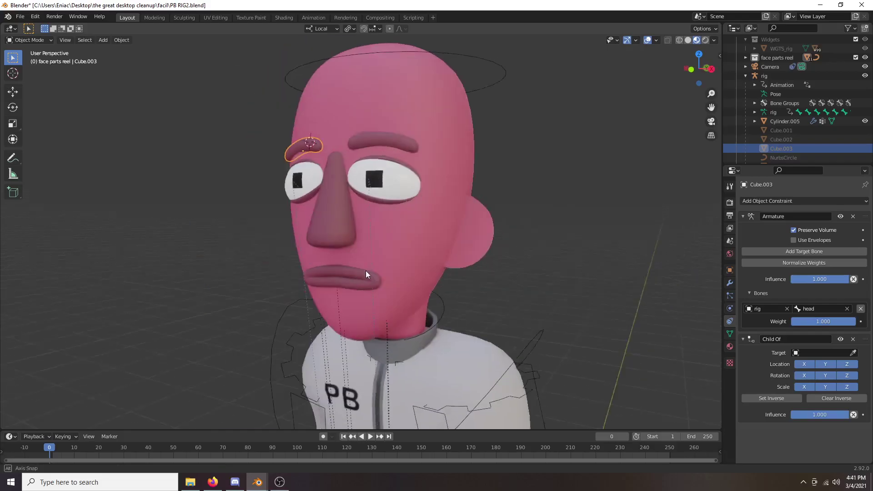
pyautogui.scroll(2, 360, 214)
pyautogui.moveTo(356, 199); pyautogui.dragTo(391, 199, button='middle')
pyautogui.click(285, 152)
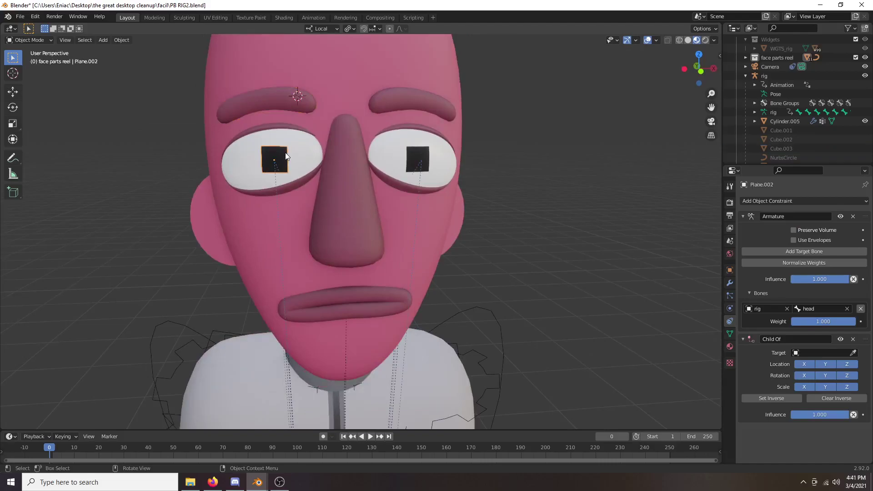
pyautogui.keyDown('shift'); pyautogui.click(433, 156); pyautogui.keyUp('shift')
pyautogui.click(422, 153)
pyautogui.keyDown('shift'); pyautogui.click(285, 162); pyautogui.keyUp('shift')
pyautogui.moveTo(287, 197); pyautogui.dragTo(448, 226, button='middle')
pyautogui.press('g')
pyautogui.rightClick(363, 143)
pyautogui.press('g')
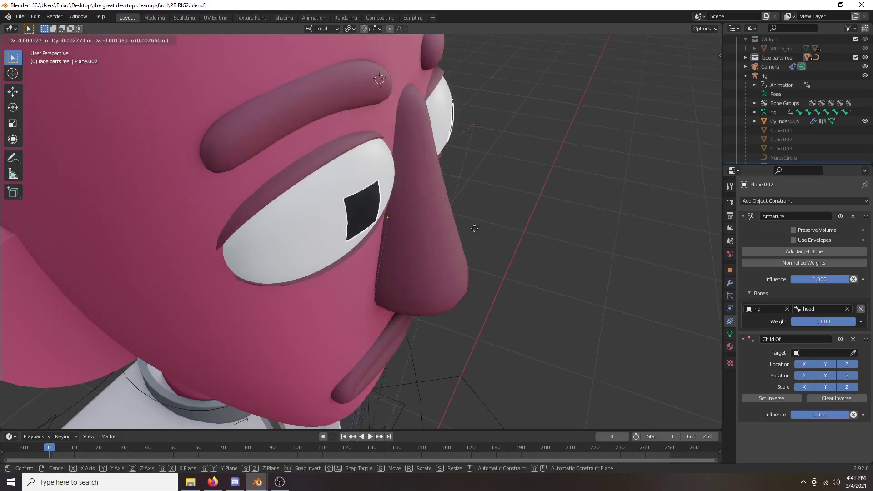
pyautogui.rightClick(623, 212)
# - Try scaling both square pupils and rotating them freely with trackball rotation
pyautogui.moveTo(503, 240); pyautogui.dragTo(403, 191, button='middle')
pyautogui.press('s')
pyautogui.press('r')
pyautogui.press('r')
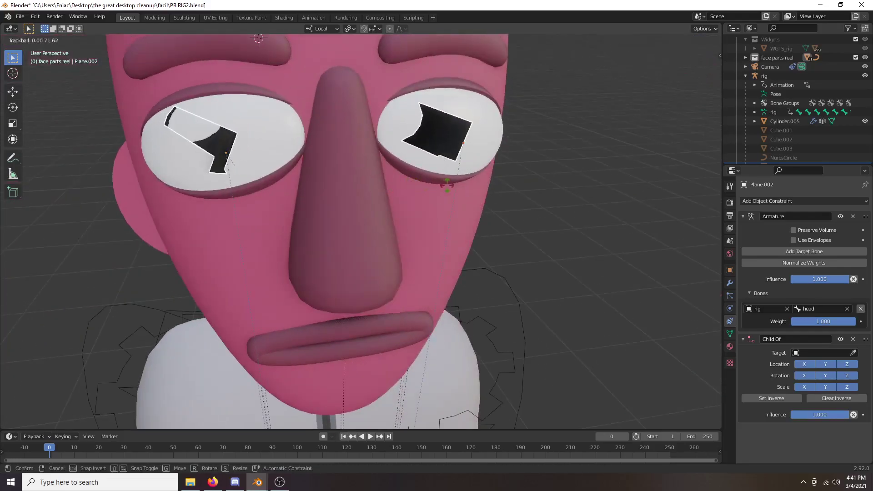
pyautogui.rightClick(408, 190)
pyautogui.moveTo(408, 189); pyautogui.dragTo(431, 271, button='middle')
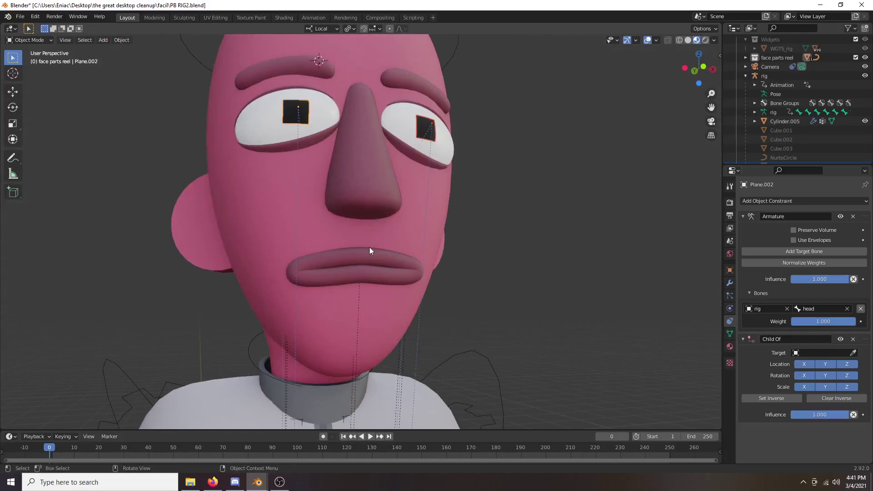
# - Select the mouth curve and bring up its list of shape keys
pyautogui.click(369, 249)
pyautogui.scroll(6, 407, 271)
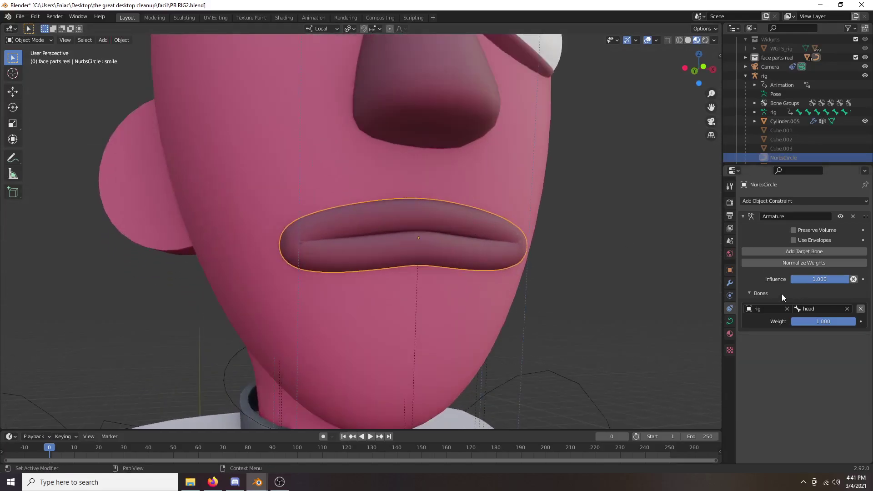
pyautogui.moveTo(574, 305); pyautogui.dragTo(626, 312, button='middle')
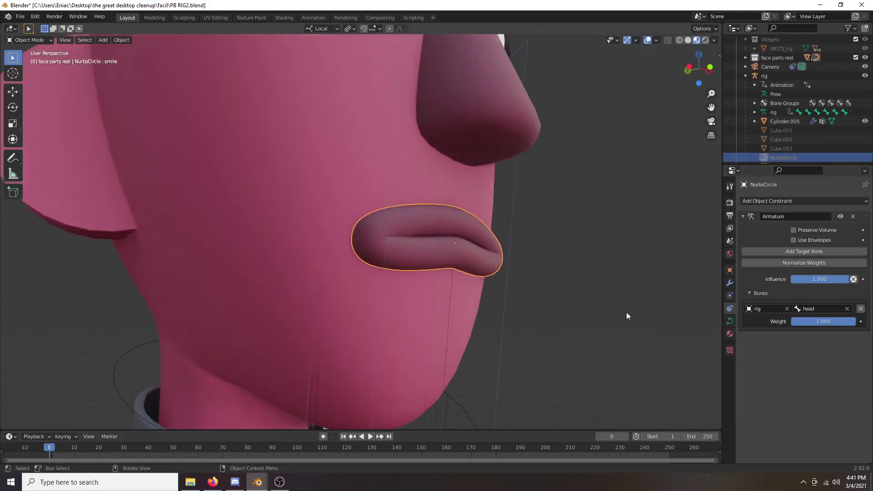
pyautogui.click(731, 321)
pyautogui.moveTo(570, 301); pyautogui.dragTo(708, 297, button='middle')
pyautogui.scroll(-10, 744, 277)
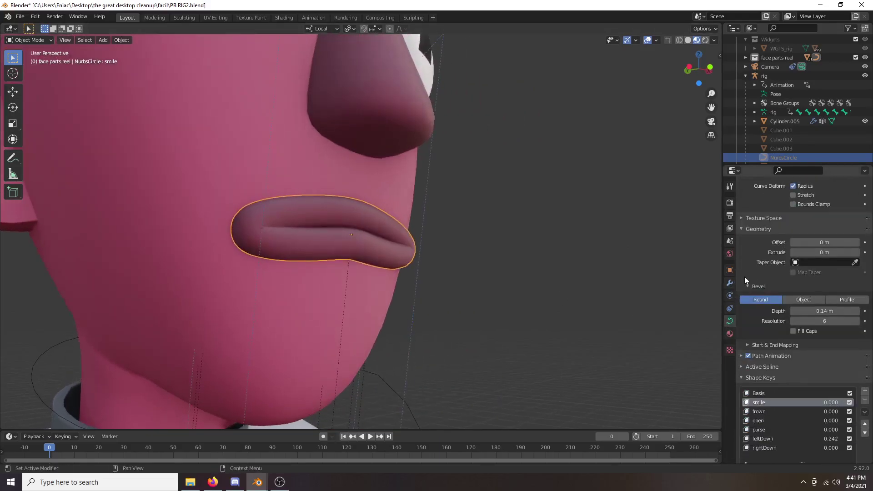
pyautogui.scroll(-5, 744, 276)
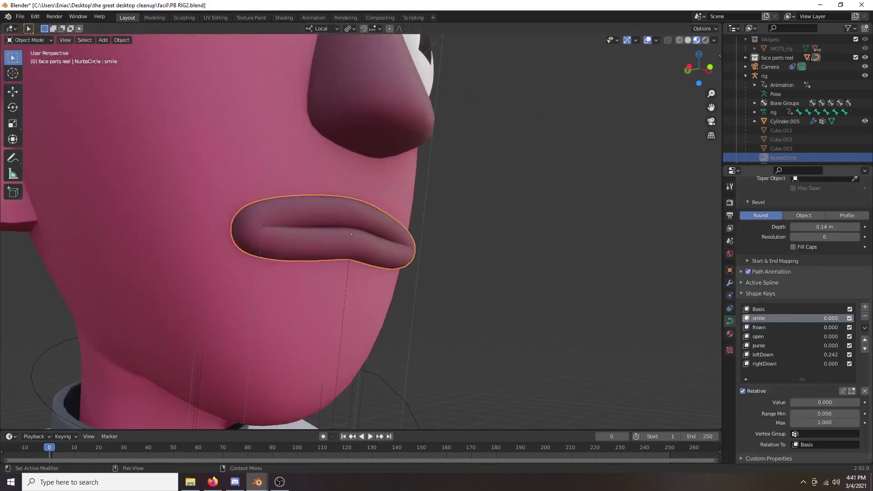
# - Try out the mouth's shape key values, including rightDown, and leave all of them, leftDown included, at 0
pyautogui.moveTo(825, 318); pyautogui.dragTo(805, 355)
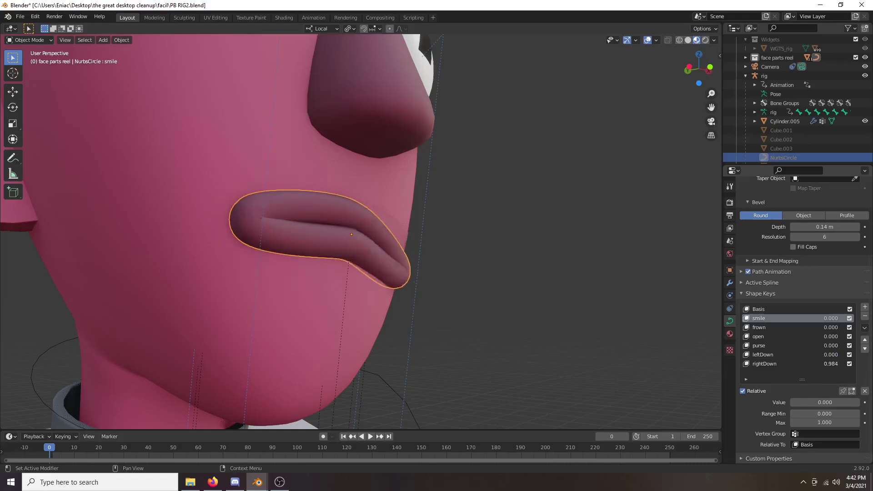
pyautogui.moveTo(832, 319); pyautogui.dragTo(847, 322)
pyautogui.moveTo(833, 352)
pyautogui.mouseDown()
pyautogui.moveTo(840, 355)
pyautogui.moveTo(819, 356)
pyautogui.mouseUp()
pyautogui.moveTo(835, 320); pyautogui.dragTo(818, 333)
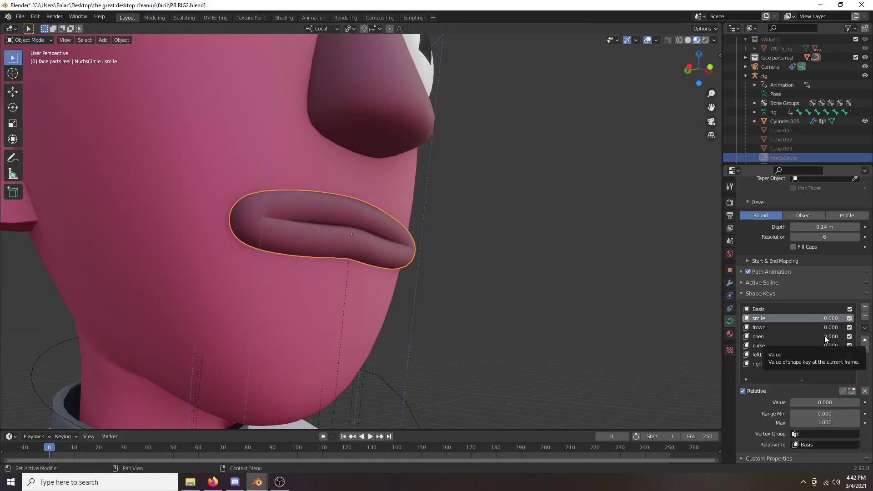
pyautogui.moveTo(825, 336)
pyautogui.mouseDown()
pyautogui.moveTo(845, 338)
pyautogui.moveTo(846, 347)
pyautogui.moveTo(817, 342)
pyautogui.mouseUp()
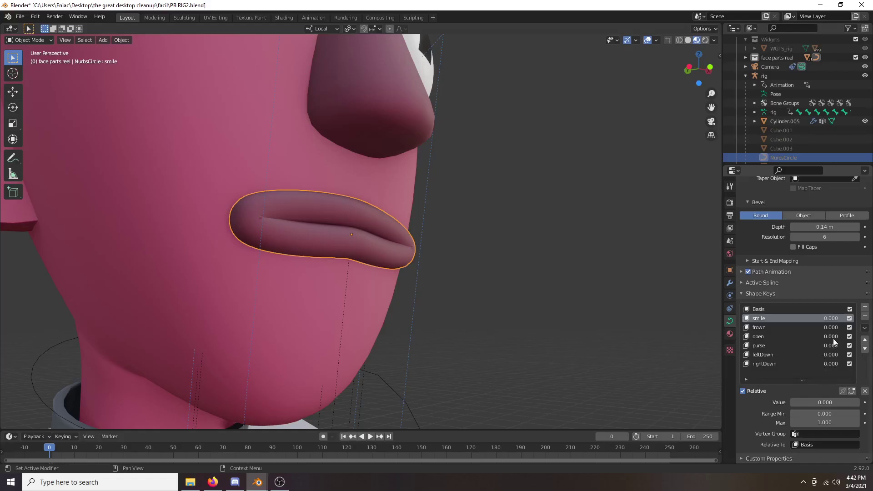
pyautogui.moveTo(830, 337)
pyautogui.mouseDown()
pyautogui.moveTo(867, 346)
pyautogui.moveTo(829, 337)
pyautogui.moveTo(794, 345)
pyautogui.moveTo(814, 335)
pyautogui.mouseUp()
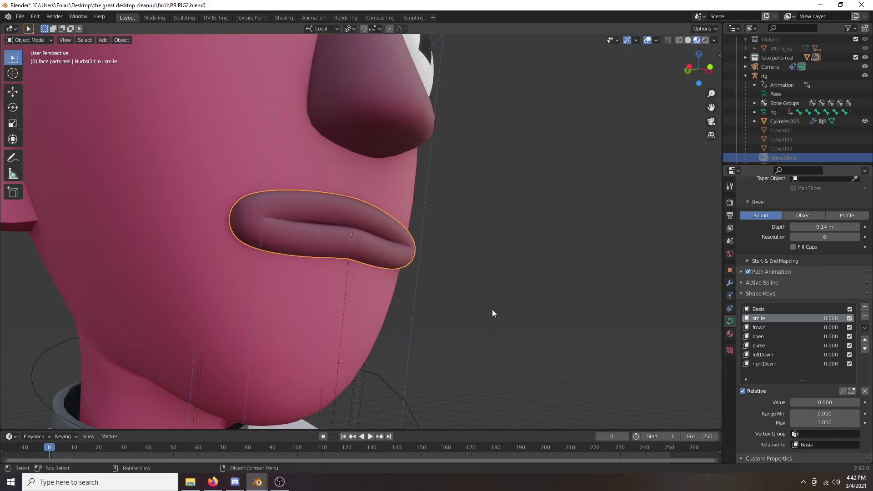
# - Examine the character's face from the front, and the whole rigged body from an angle
pyautogui.scroll(-5, 537, 251)
pyautogui.moveTo(538, 251); pyautogui.dragTo(423, 258, button='middle')
pyautogui.scroll(2, 423, 258)
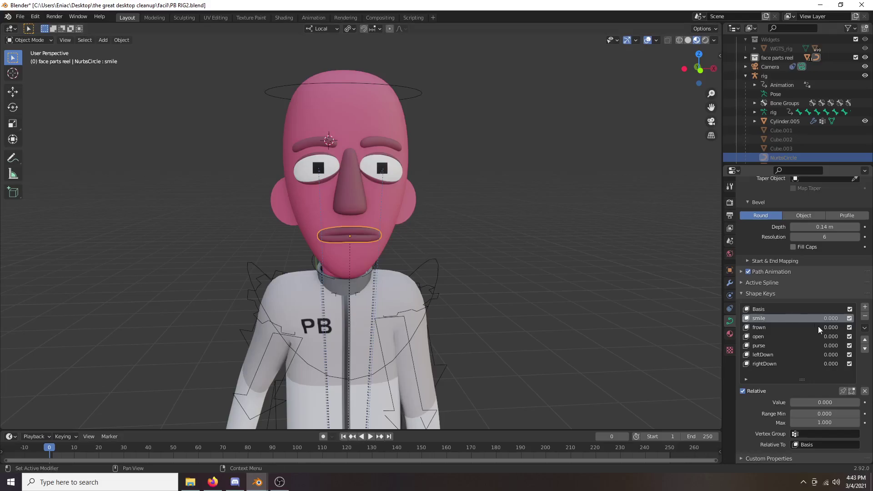
pyautogui.scroll(-2, 444, 230)
pyautogui.moveTo(404, 227); pyautogui.dragTo(430, 226, button='middle')
pyautogui.moveTo(376, 224); pyautogui.dragTo(407, 224, button='middle')
pyautogui.scroll(-3, 412, 255)
pyautogui.scroll(-2, 439, 209)
pyautogui.keyDown('shift'); pyautogui.moveTo(414, 269); pyautogui.dragTo(256, 418, button='middle'); pyautogui.keyUp('shift')
pyautogui.scroll(1, 478, 228)
pyautogui.scroll(1, 320, 226)
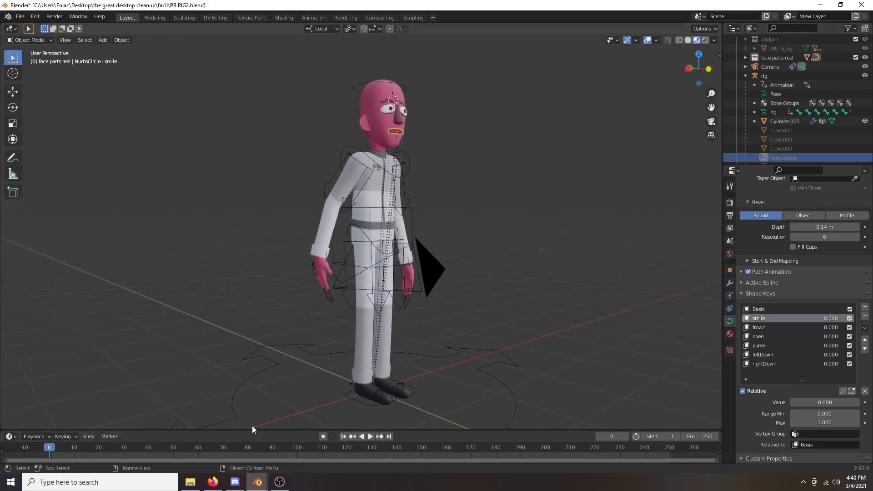
# - Switch to the Blender window with group reply 1.blend, stop the playback and go to frame 3
pyautogui.moveTo(257, 481)
pyautogui.click(268, 437)
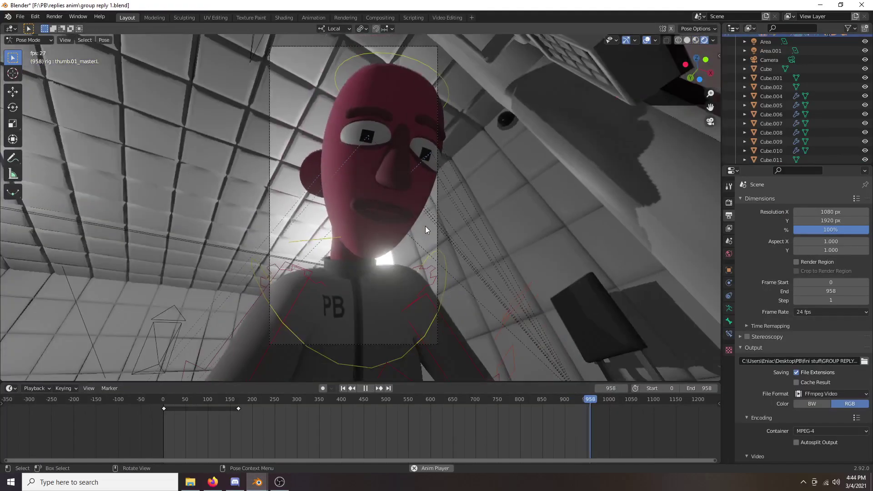
pyautogui.press('space')
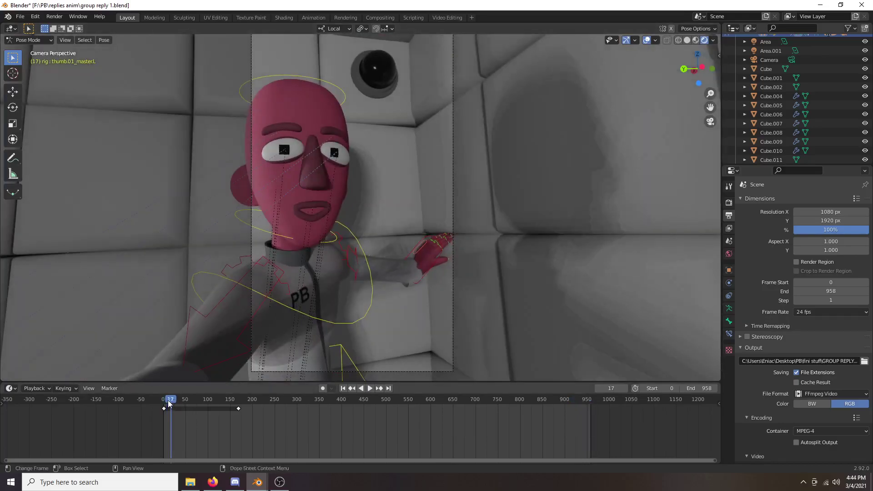
pyautogui.moveTo(169, 403); pyautogui.dragTo(164, 404)
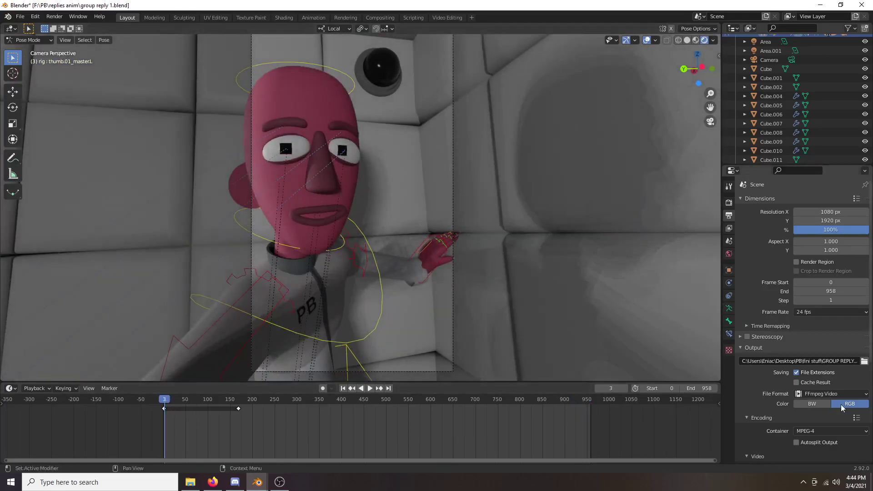
# - Check the timeline's active keying set and look at the character up close through the camera
pyautogui.click(67, 389)
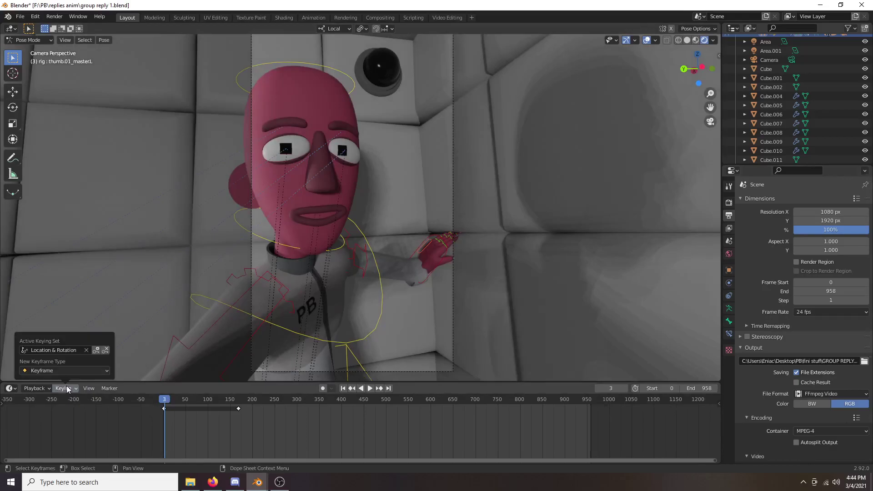
pyautogui.moveTo(37, 389)
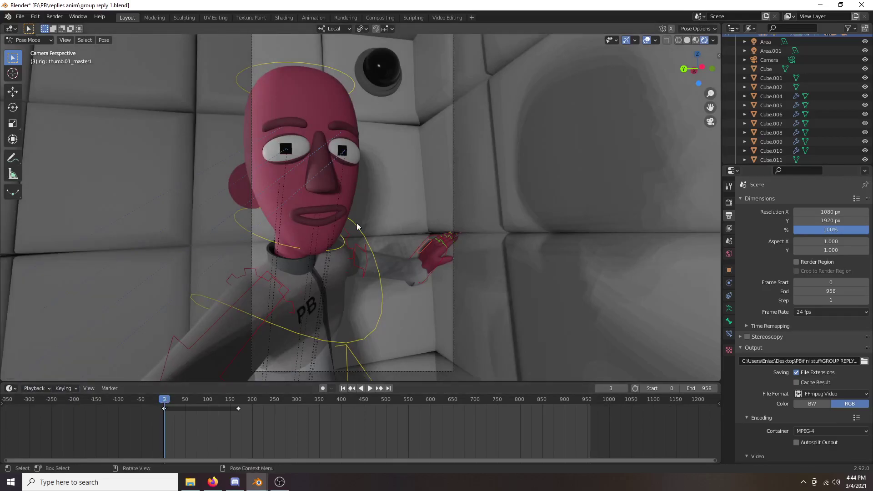
pyautogui.scroll(10, 435, 287)
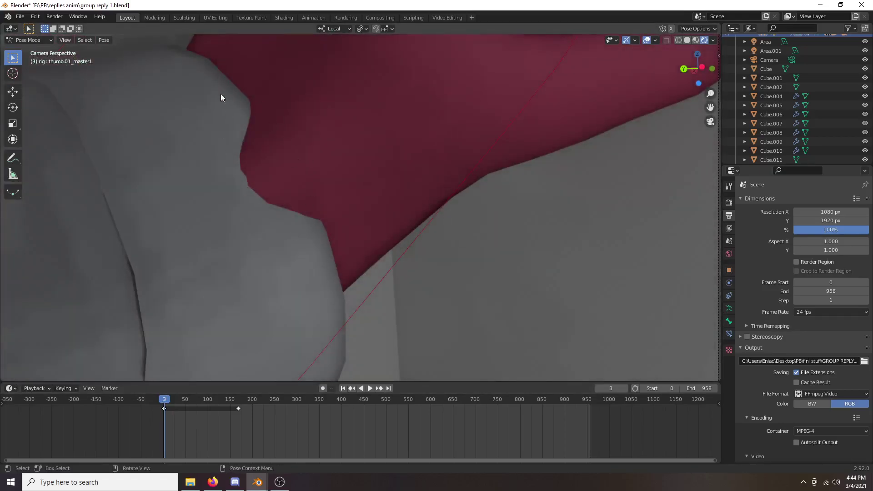
pyautogui.scroll(-10, 310, 202)
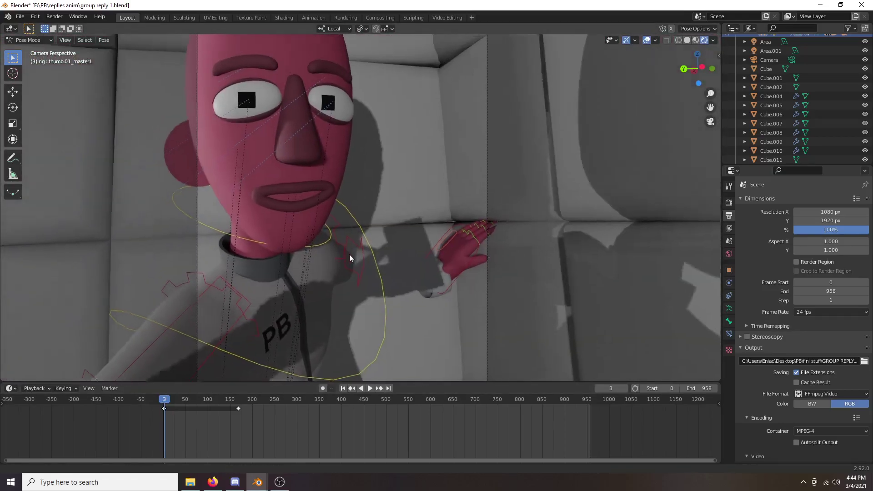
pyautogui.scroll(-4, 350, 257)
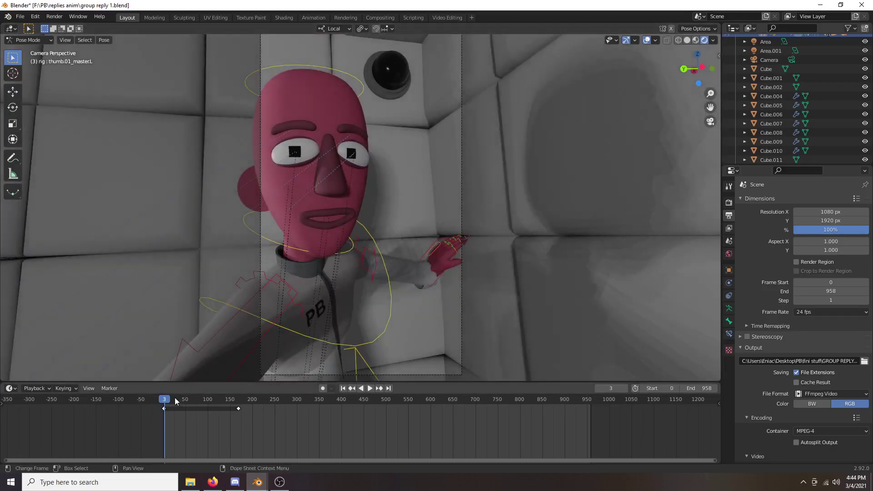
# - Select the IK control of the character's right hand holding the phone, and return to the camera view
pyautogui.moveTo(304, 265); pyautogui.dragTo(334, 269, button='middle')
pyautogui.click(315, 222)
pyautogui.click(315, 222)
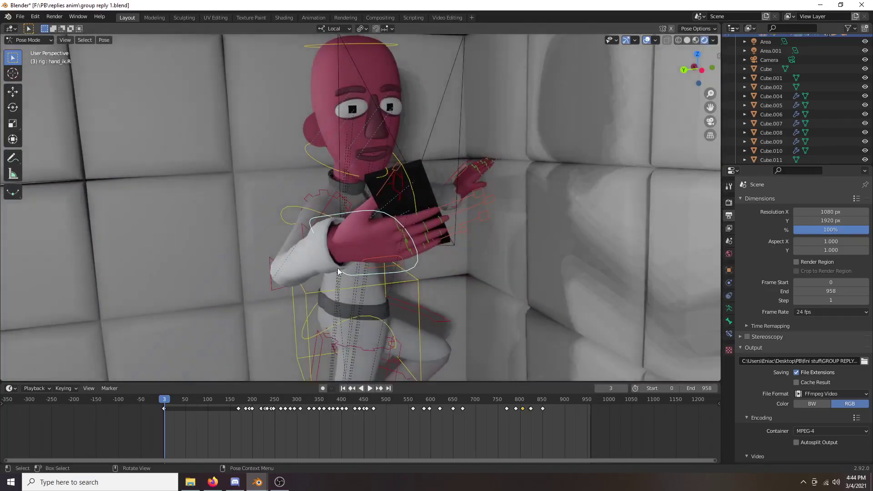
pyautogui.press('KP_0')
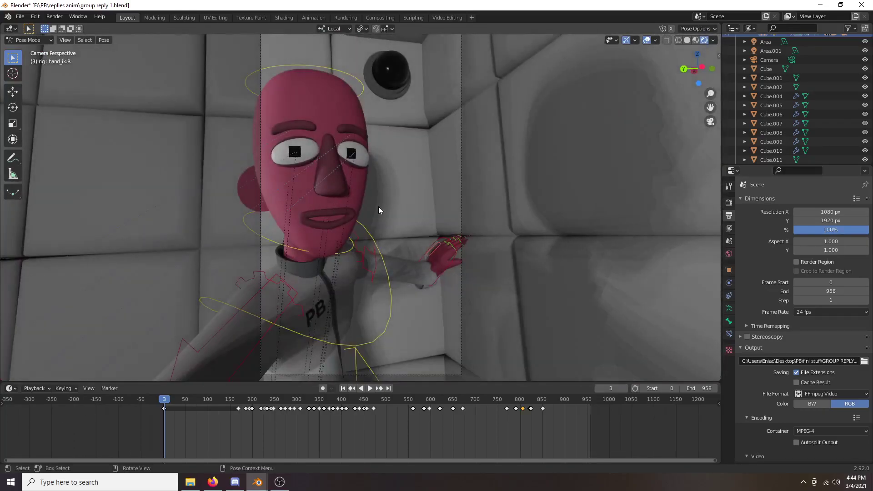
# - Switch to Object Mode, select the camera at the phone and try moving it
pyautogui.moveTo(403, 221); pyautogui.dragTo(292, 186, button='middle')
pyautogui.click(231, 220)
pyautogui.moveTo(231, 219); pyautogui.dragTo(266, 74, button='middle')
pyautogui.click(29, 40)
pyautogui.click(30, 50)
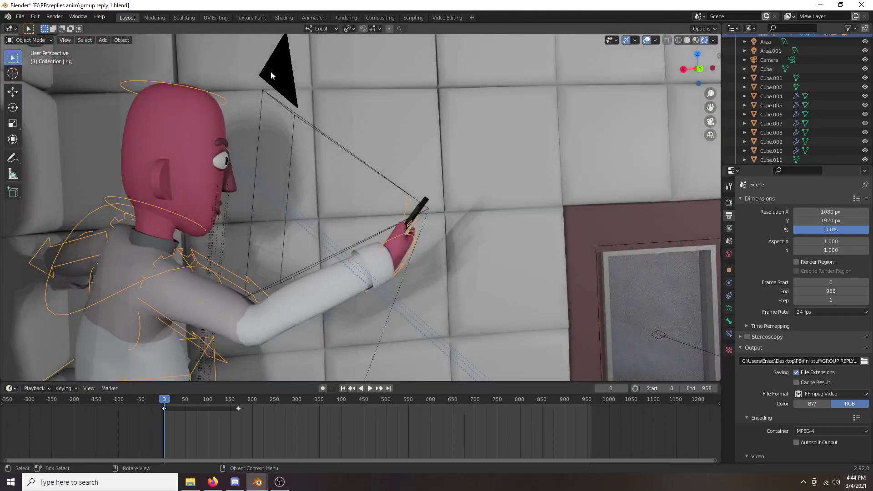
pyautogui.click(272, 72)
pyautogui.press('g')
pyautogui.rightClick(291, 128)
pyautogui.moveTo(430, 178); pyautogui.dragTo(334, 247, button='middle')
# - Go to frame 41 and examine how the camera sits relative to the hand-held phone
pyautogui.moveTo(173, 399); pyautogui.dragTo(181, 399)
pyautogui.moveTo(455, 264); pyautogui.dragTo(526, 255, button='middle')
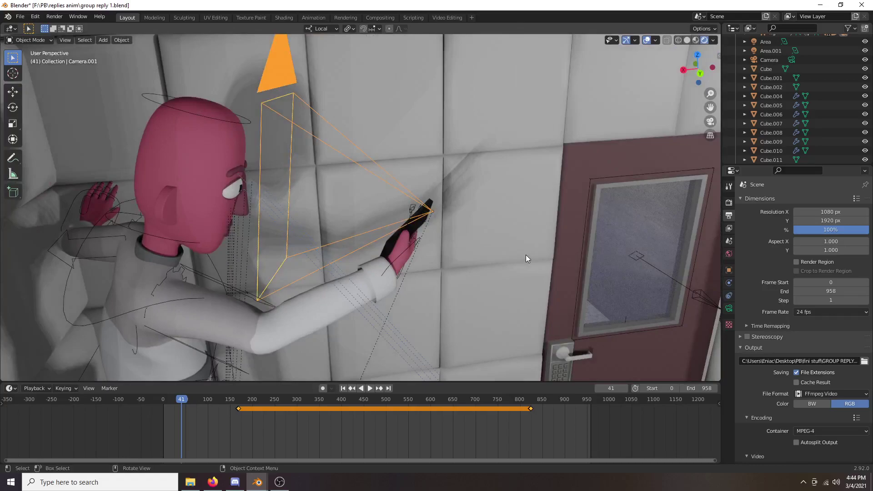
pyautogui.scroll(2, 526, 255)
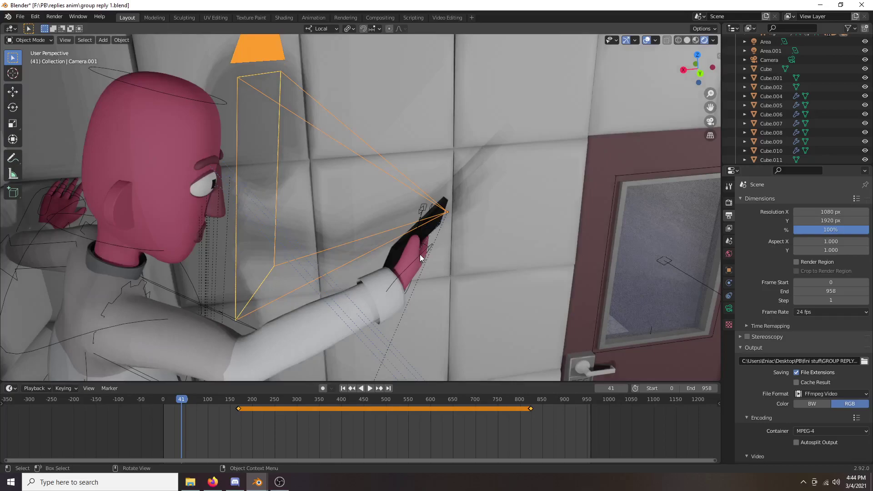
# - Select the rig, switch to Pose Mode and select the IK control of the hand holding the phone
pyautogui.click(420, 255)
pyautogui.moveTo(440, 249); pyautogui.dragTo(388, 249, button='middle')
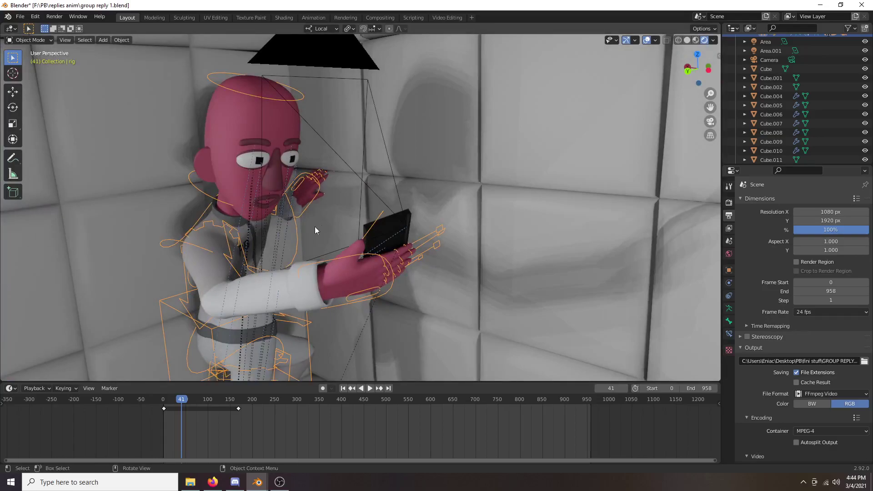
pyautogui.scroll(2, 372, 262)
pyautogui.moveTo(365, 264); pyautogui.dragTo(398, 214, button='middle')
pyautogui.scroll(1, 398, 214)
pyautogui.click(45, 42)
pyautogui.click(48, 73)
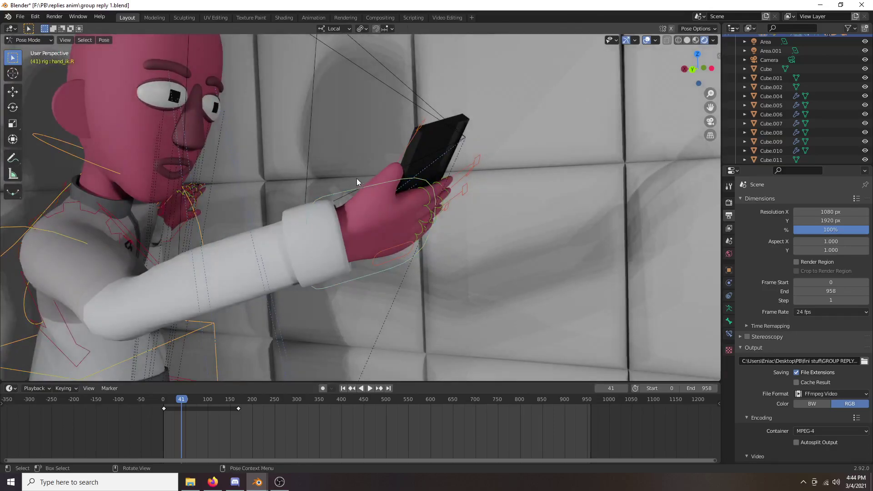
pyautogui.click(359, 187)
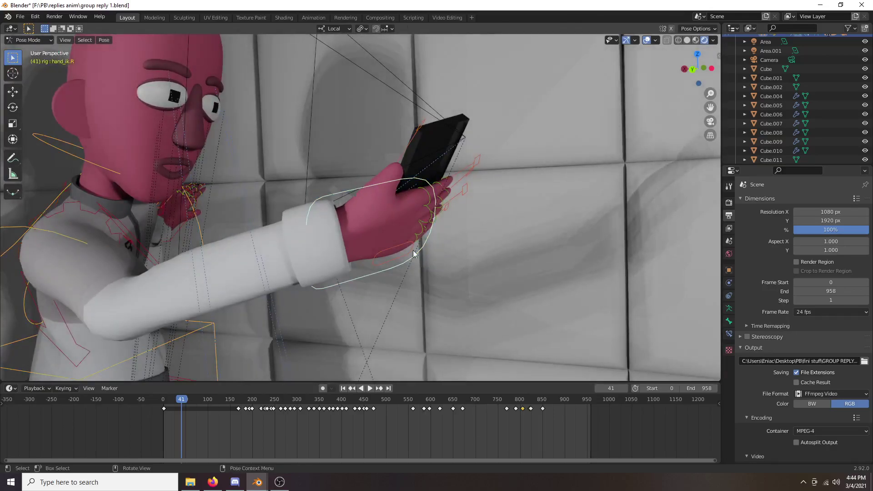
# - Change the timeline into a Graph Editor and enlarge it upward over the lower part of the viewport
pyautogui.click(11, 389)
pyautogui.click(152, 318)
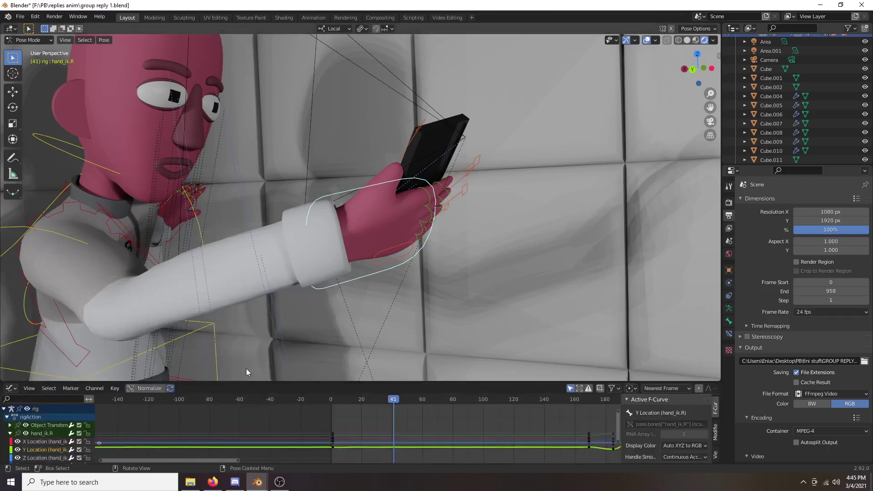
pyautogui.moveTo(248, 380); pyautogui.dragTo(292, 212)
# - Show the F-curve modifiers of the hand_ik.R Y Location channel and widen the sidebar to read the Noise settings
pyautogui.click(42, 296)
pyautogui.click(46, 305)
pyautogui.click(716, 267)
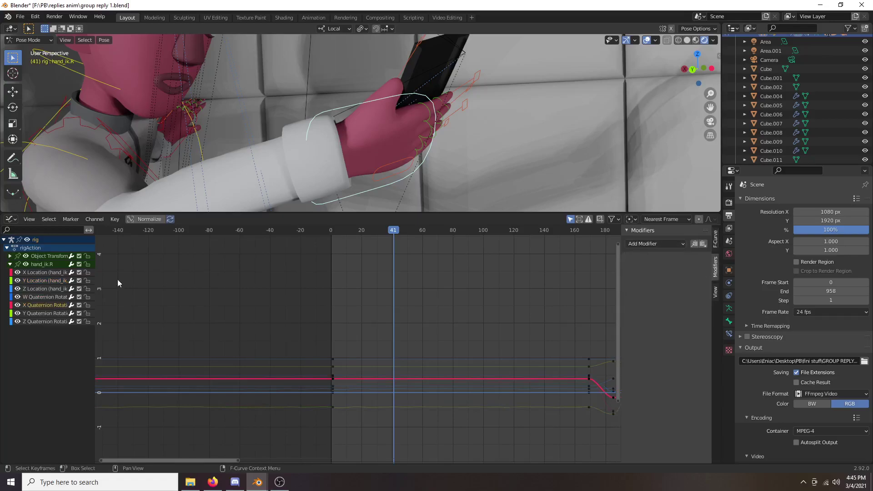
pyautogui.click(50, 280)
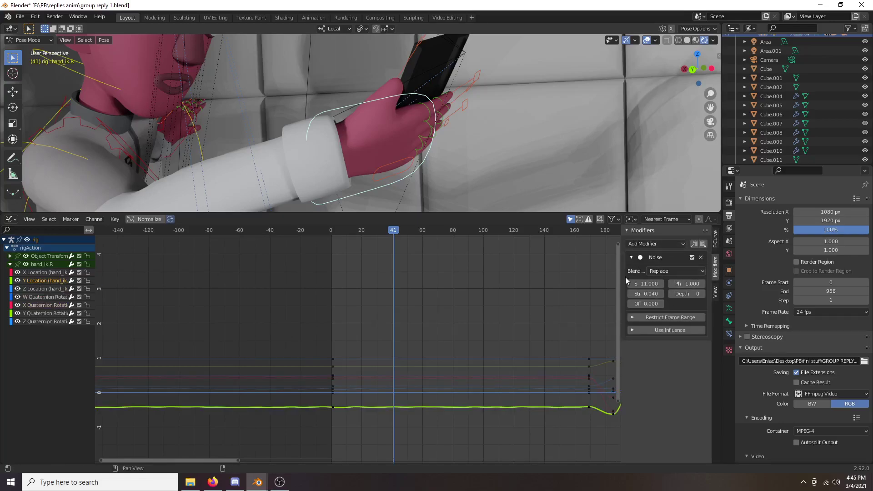
pyautogui.moveTo(619, 235); pyautogui.dragTo(608, 235)
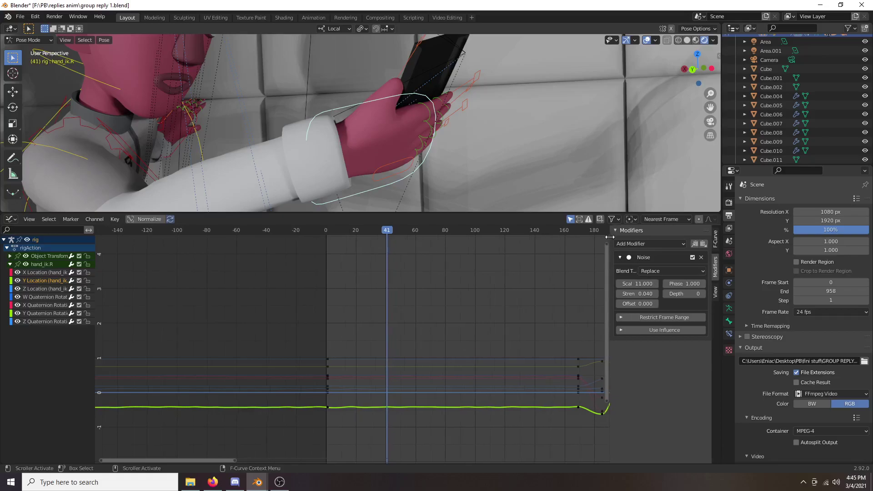
# - Play the animation to check the hand's noise movement, stop it, and scrub back to frame 75
pyautogui.moveTo(520, 126); pyautogui.dragTo(478, 191, button='middle')
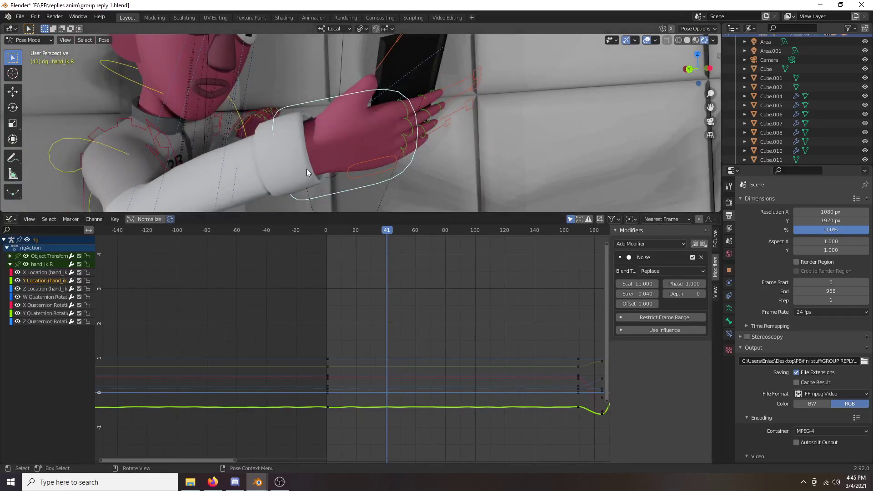
pyautogui.press('space')
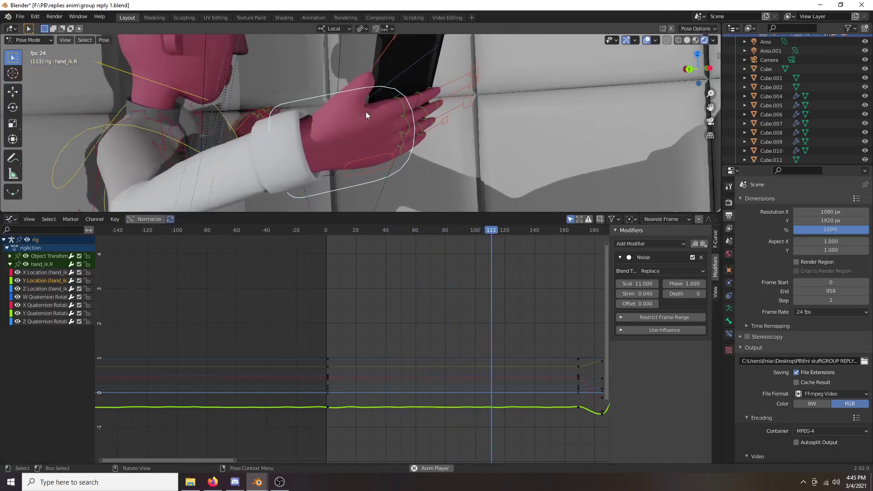
pyautogui.press('space')
pyautogui.moveTo(471, 229); pyautogui.dragTo(438, 229)
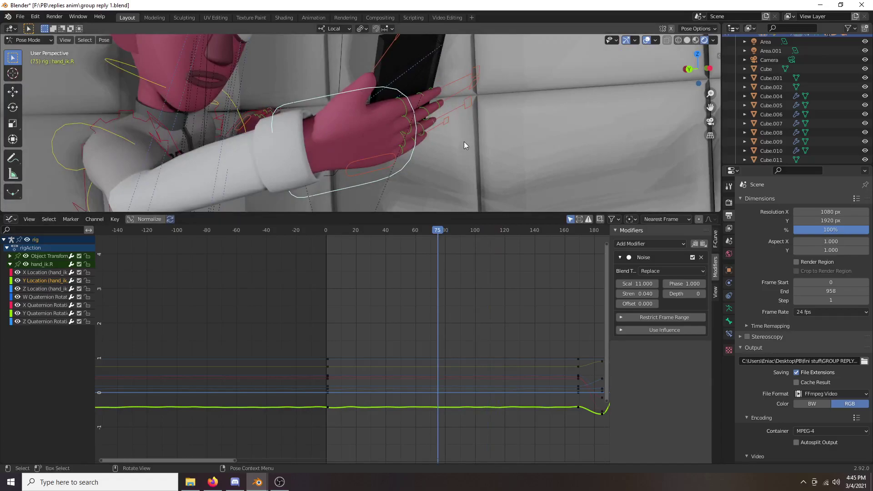
# - Show the Noise modifier of the hand_ik.R Z Location channel and inspect the phone hand from outside the camera
pyautogui.press('KP_0')
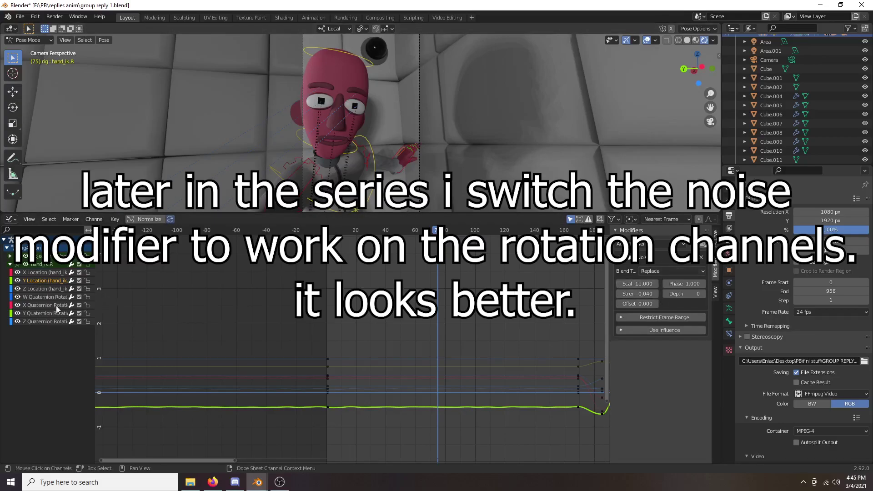
pyautogui.click(45, 288)
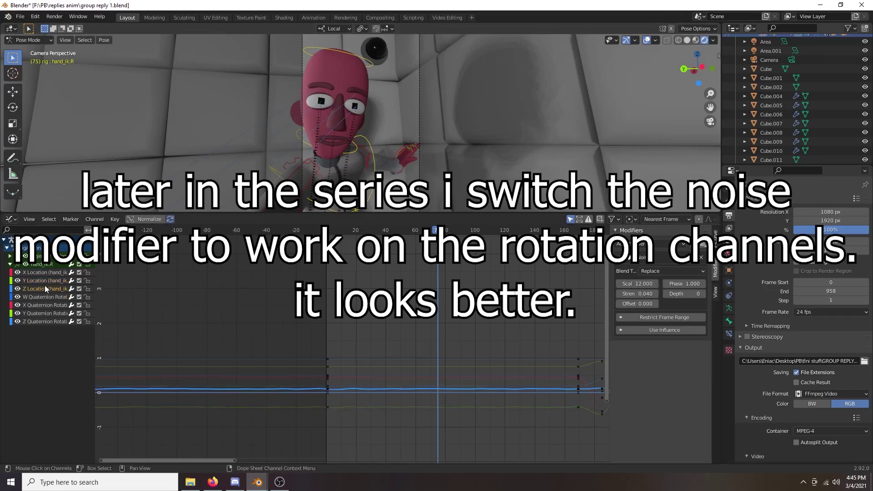
pyautogui.moveTo(336, 106); pyautogui.dragTo(479, 146, button='middle')
pyautogui.scroll(-3, 480, 147)
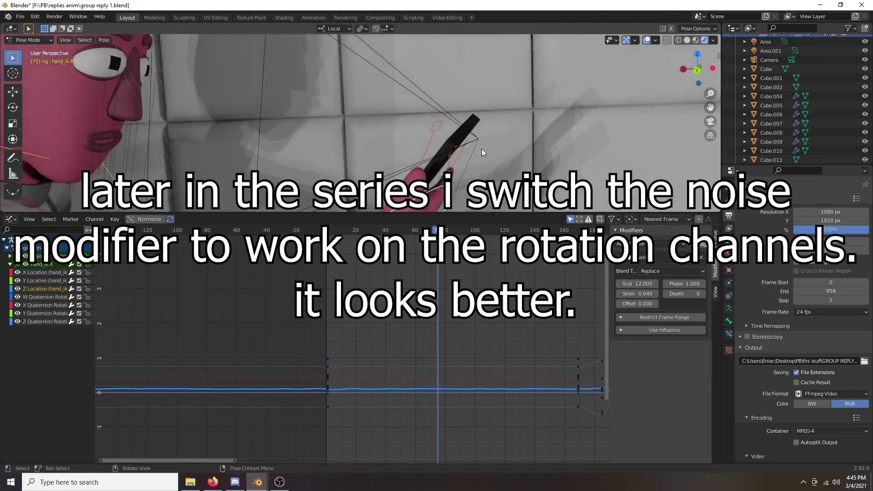
pyautogui.scroll(-3, 479, 144)
pyautogui.press('KP_0')
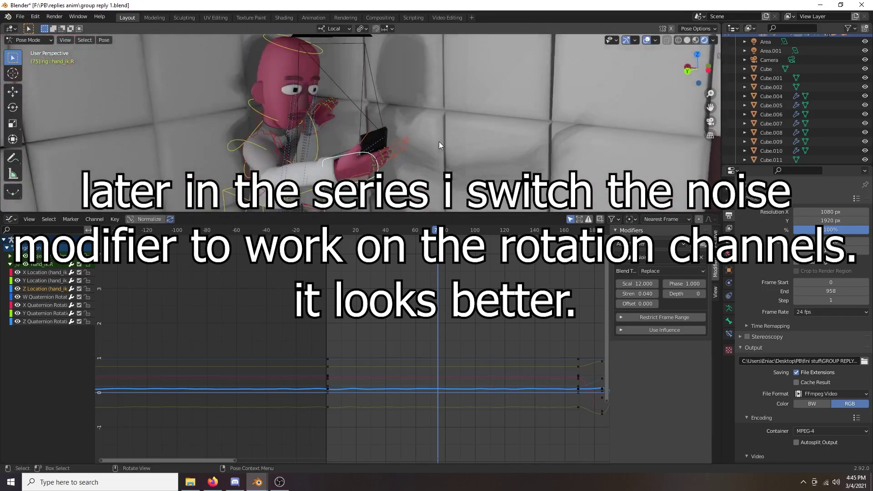
# - Shrink the Graph Editor and play the animation, watching the character's walk to the door from outside the camera
pyautogui.moveTo(356, 212); pyautogui.dragTo(421, 394)
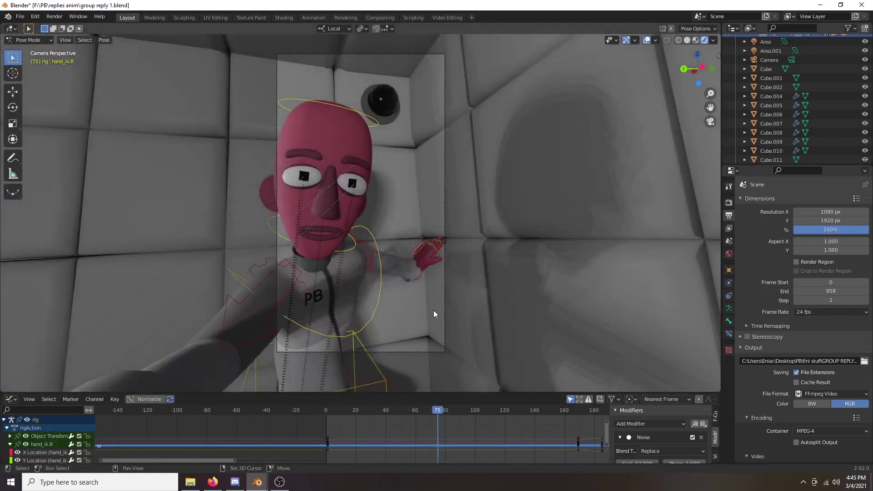
pyautogui.press('space')
pyautogui.press('KP_0')
pyautogui.moveTo(438, 304); pyautogui.dragTo(397, 203, button='middle')
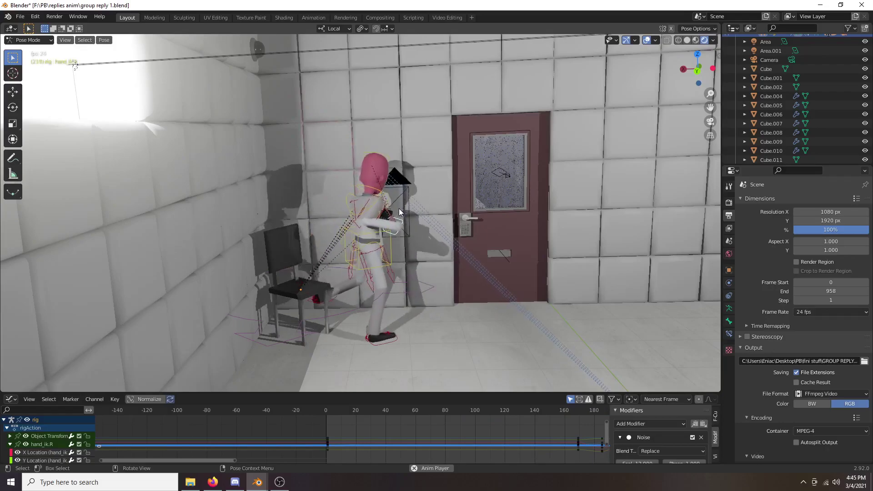
pyautogui.moveTo(374, 239); pyautogui.dragTo(487, 323, button='middle')
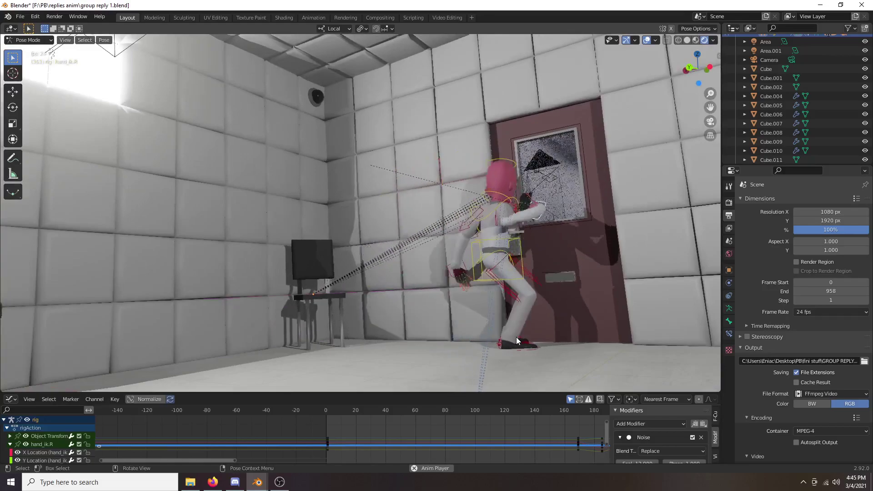
pyautogui.moveTo(479, 238); pyautogui.dragTo(504, 262, button='middle')
pyautogui.press('space')
# - Change the Graph Editor back into a Timeline and move the playhead to frame 276
pyautogui.moveTo(387, 417); pyautogui.dragTo(283, 414, button='middle')
pyautogui.moveTo(319, 392); pyautogui.dragTo(323, 356)
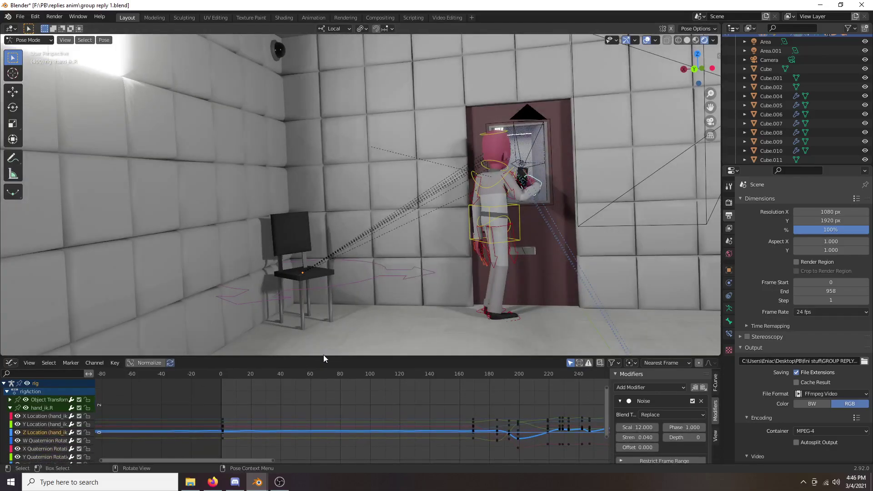
pyautogui.click(10, 362)
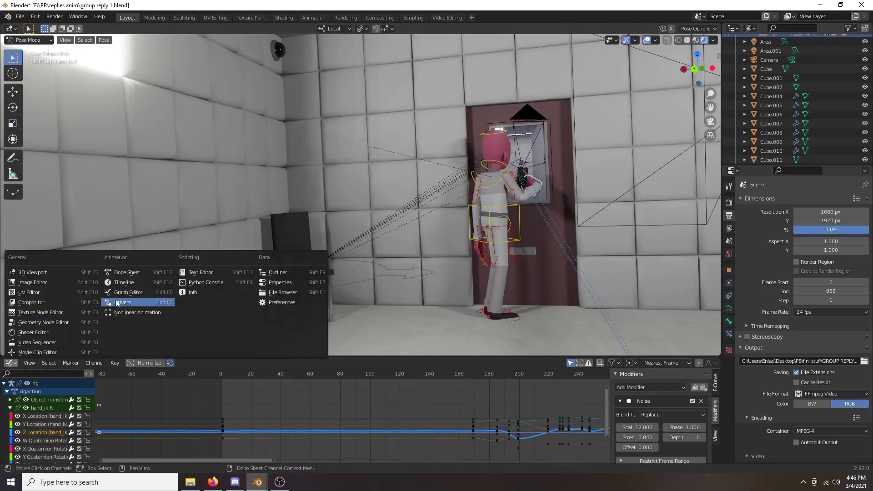
pyautogui.click(124, 282)
pyautogui.moveTo(287, 375)
pyautogui.mouseDown()
pyautogui.moveTo(241, 375)
pyautogui.moveTo(338, 371)
pyautogui.moveTo(286, 374)
pyautogui.mouseUp()
pyautogui.press('space')
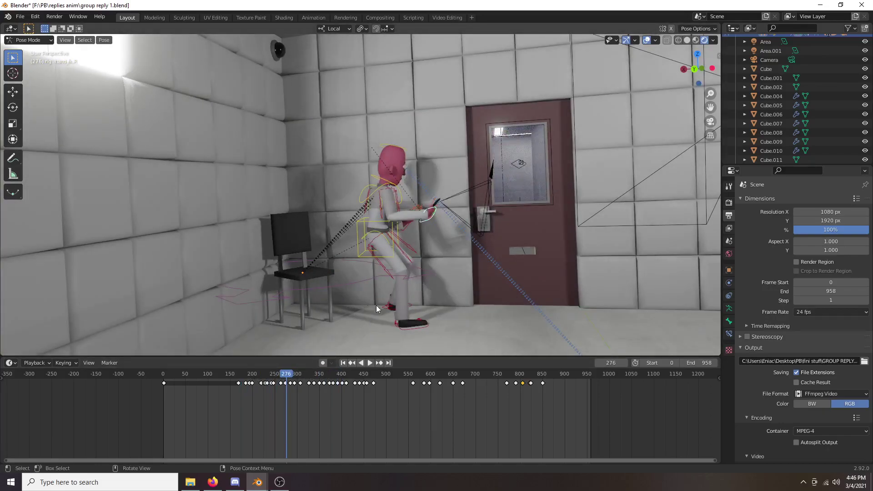
# - View frame 276 through the camera and set the transform orientation to Global
pyautogui.moveTo(482, 225); pyautogui.dragTo(459, 218, button='middle')
pyautogui.click(451, 197)
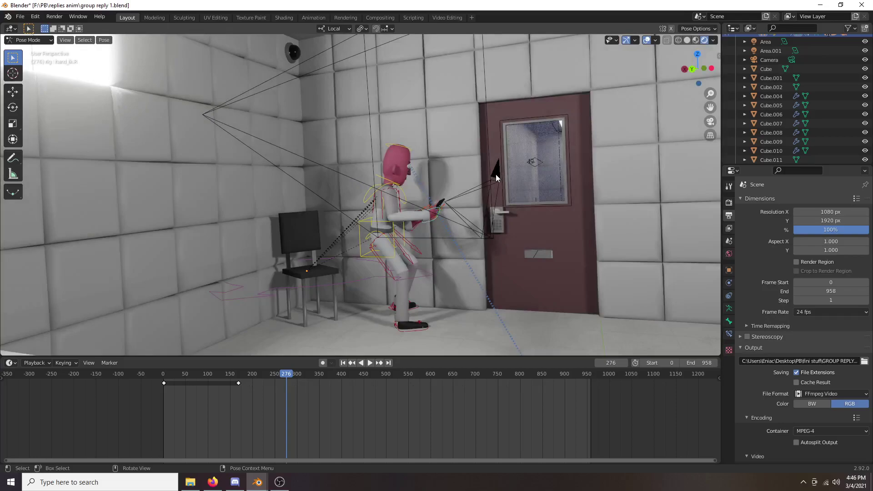
pyautogui.press('KP_0')
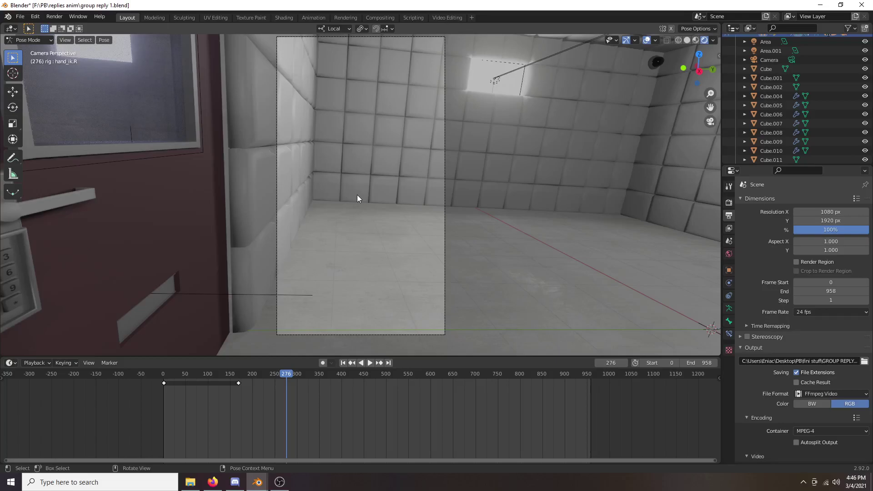
pyautogui.click(336, 30)
pyautogui.click(342, 56)
# - Play the animation with the character and door in view from outside the camera, and stop at frame 348
pyautogui.moveTo(570, 277); pyautogui.dragTo(419, 222, button='middle')
pyautogui.scroll(-10, 349, 209)
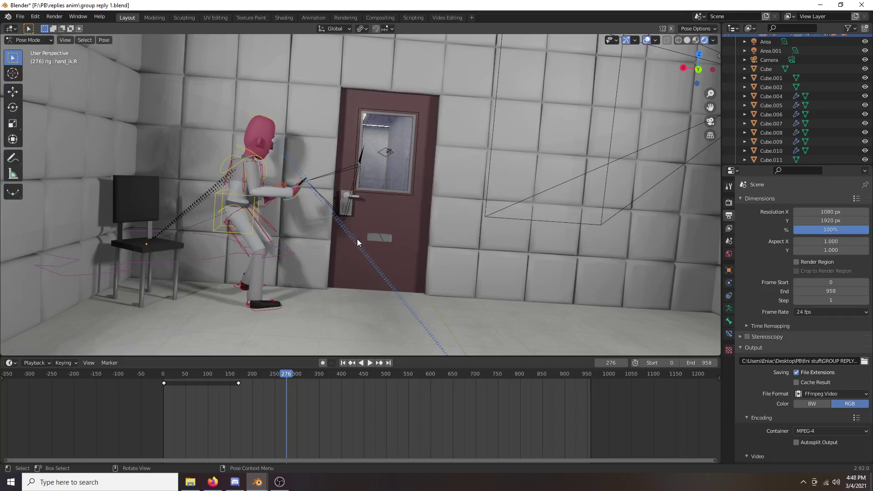
pyautogui.moveTo(286, 198)
pyautogui.mouseDown(button='middle')
pyautogui.moveTo(230, 180)
pyautogui.moveTo(233, 190)
pyautogui.moveTo(284, 196)
pyautogui.mouseUp(button='middle')
pyautogui.scroll(2, 285, 196)
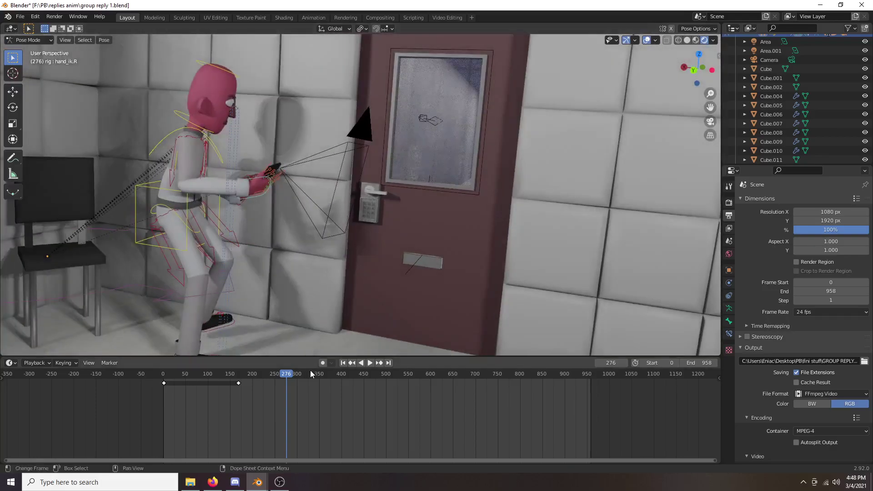
pyautogui.click(370, 363)
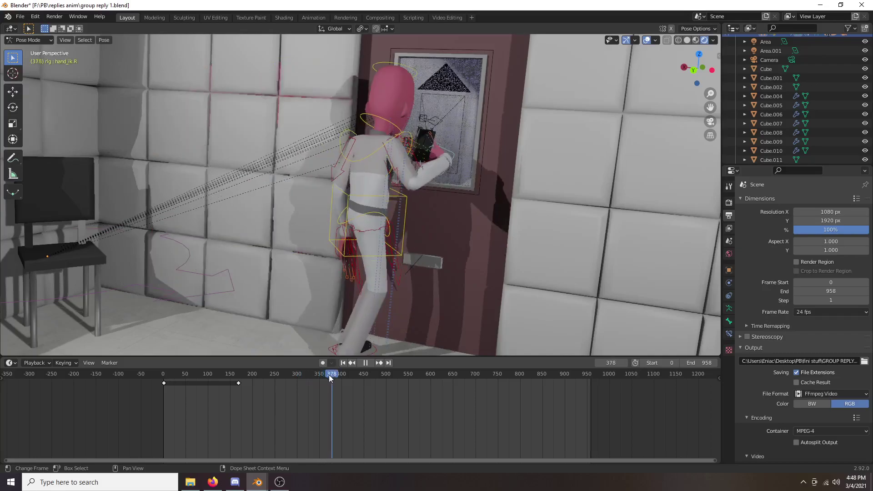
pyautogui.press('space')
pyautogui.moveTo(396, 198); pyautogui.dragTo(419, 179, button='middle')
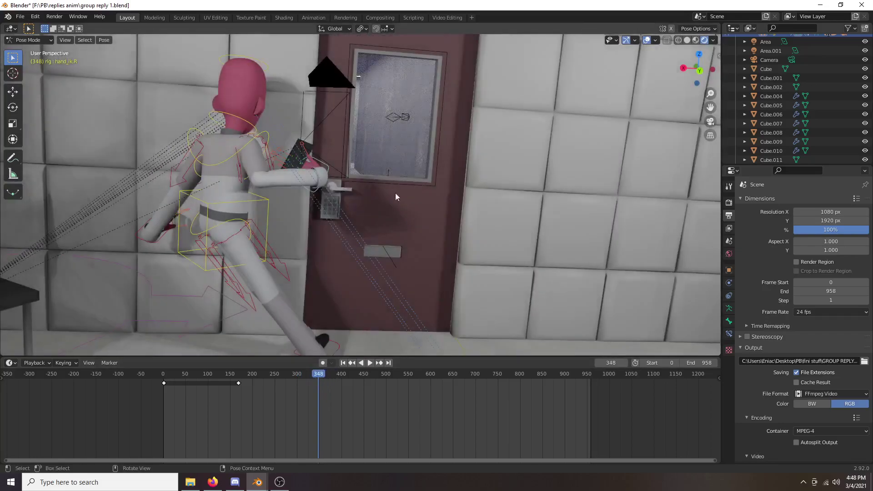
# - Play through the camera view to frame 373 and examine the corridor seen through the door window
pyautogui.press('KP_Decimal')
pyautogui.press('KP_0')
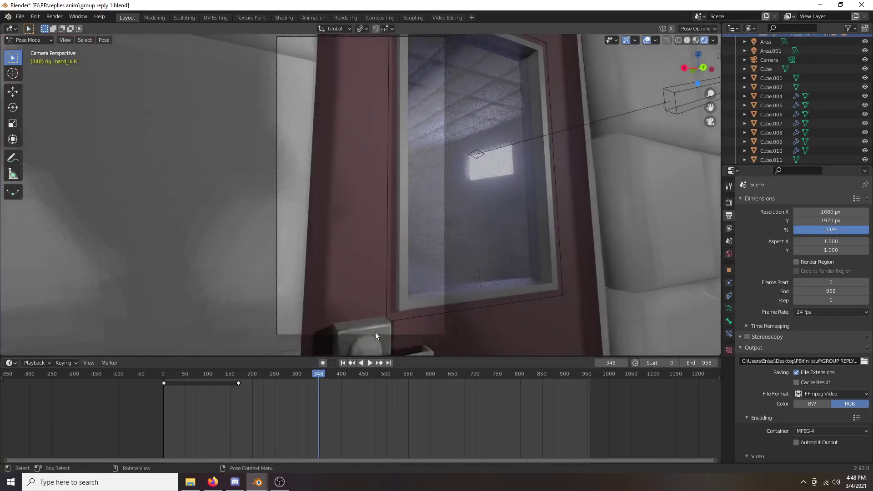
pyautogui.click(370, 363)
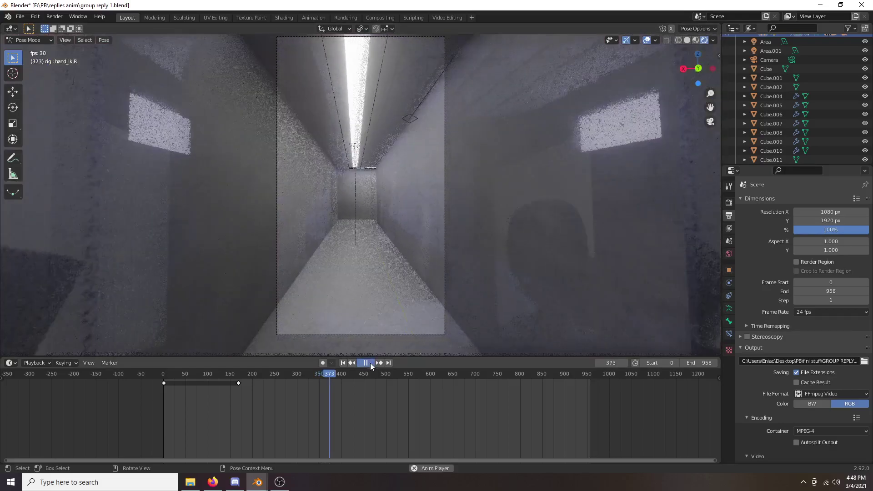
pyautogui.click(371, 363)
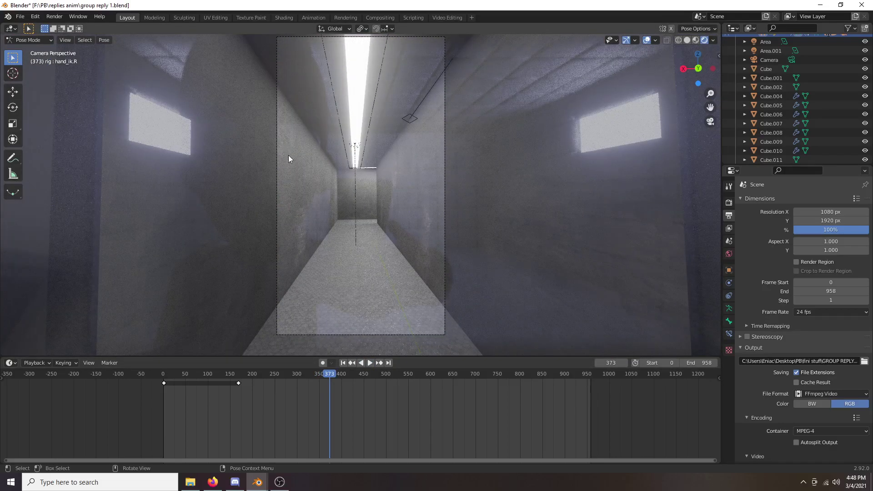
pyautogui.scroll(4, 284, 154)
pyautogui.scroll(-4, 381, 206)
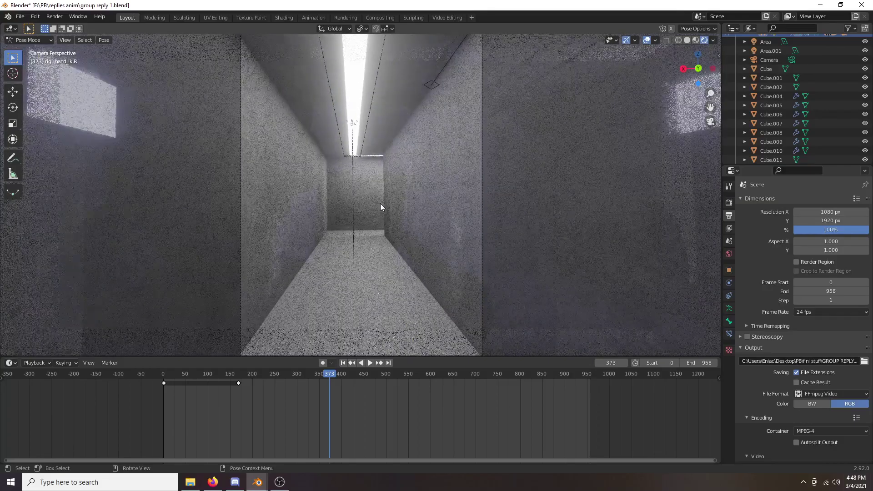
# - Switch the rig to Object Mode and select the ReflectionPlane around the door window
pyautogui.moveTo(423, 206); pyautogui.dragTo(352, 217, button='middle')
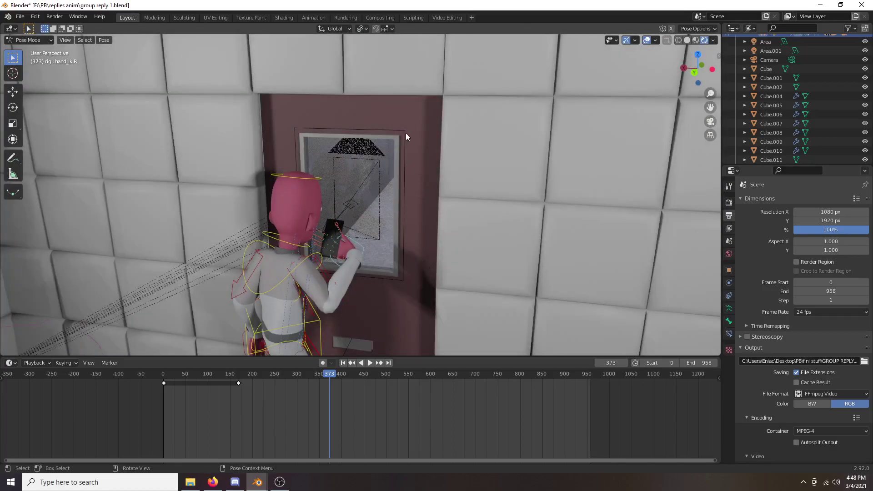
pyautogui.click(39, 50)
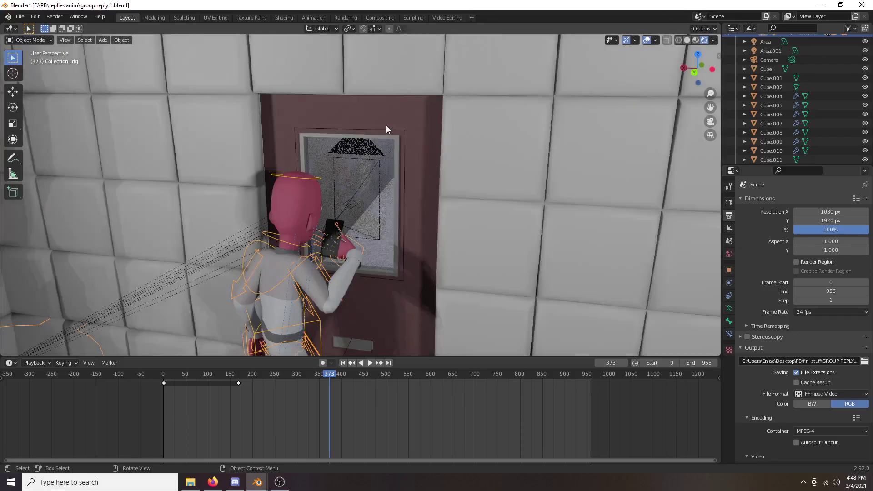
pyautogui.click(397, 130)
pyautogui.moveTo(422, 134); pyautogui.dragTo(383, 170, button='middle')
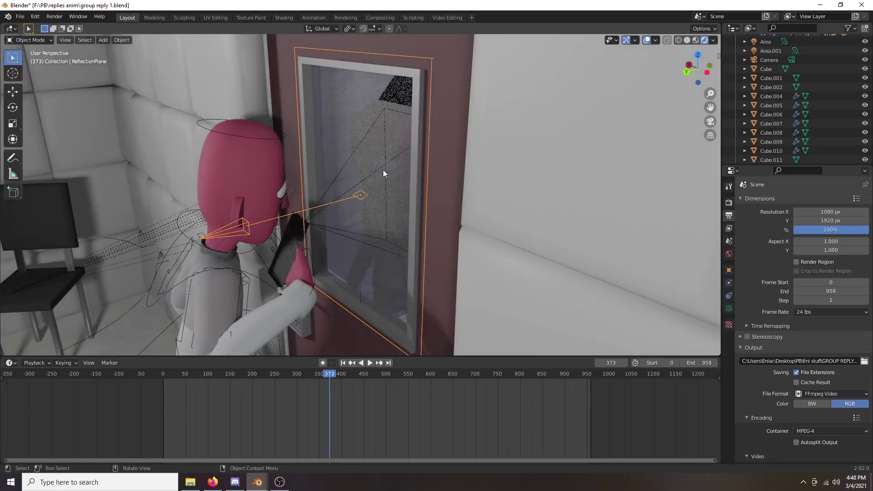
pyautogui.press('g')
pyautogui.press('y')
pyautogui.rightClick(311, 193)
pyautogui.moveTo(312, 193); pyautogui.dragTo(399, 152, button='middle')
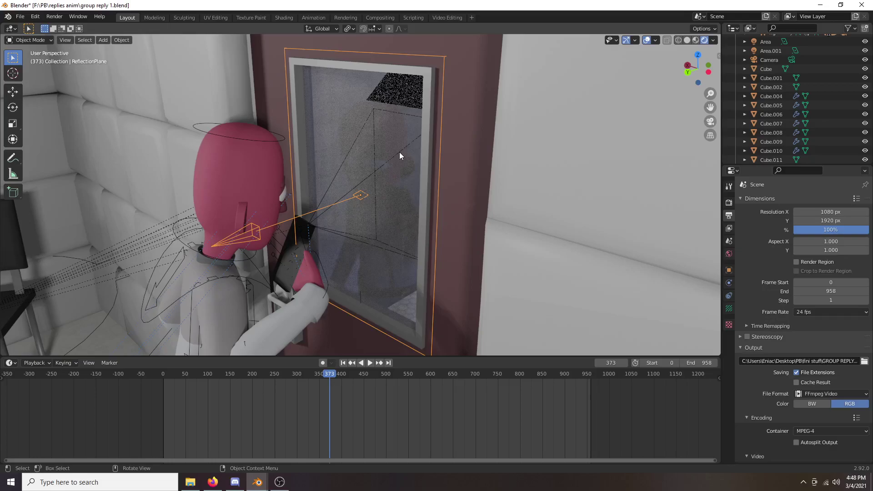
# - Try moving the ReflectionPlane along the global Y axis, first slightly and then far out from the door window
pyautogui.moveTo(400, 152); pyautogui.dragTo(416, 126, button='middle')
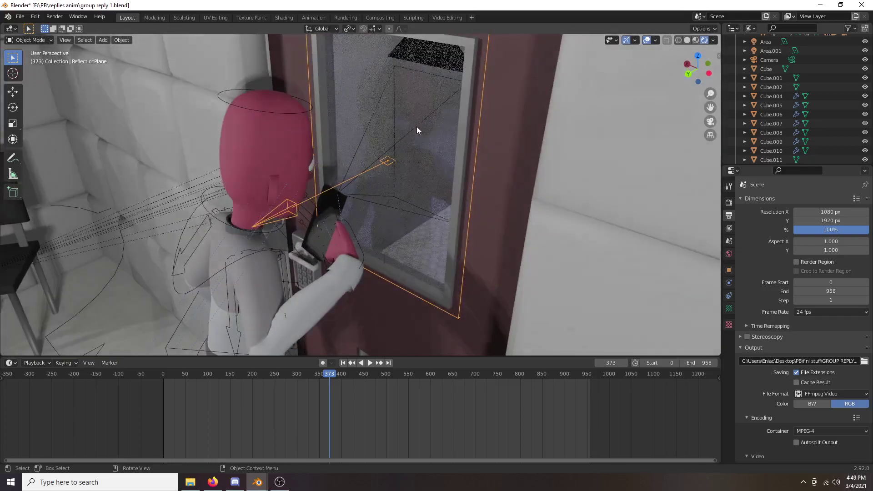
pyautogui.press('g')
pyautogui.press('y')
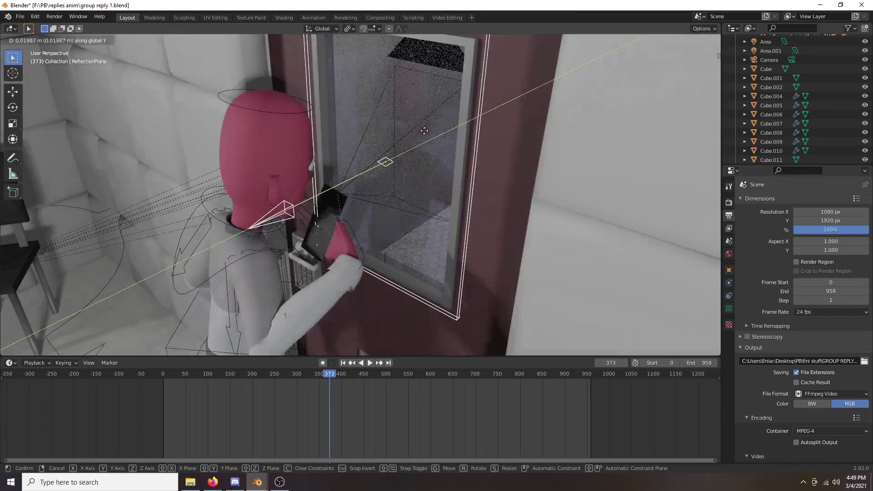
pyautogui.click(422, 133)
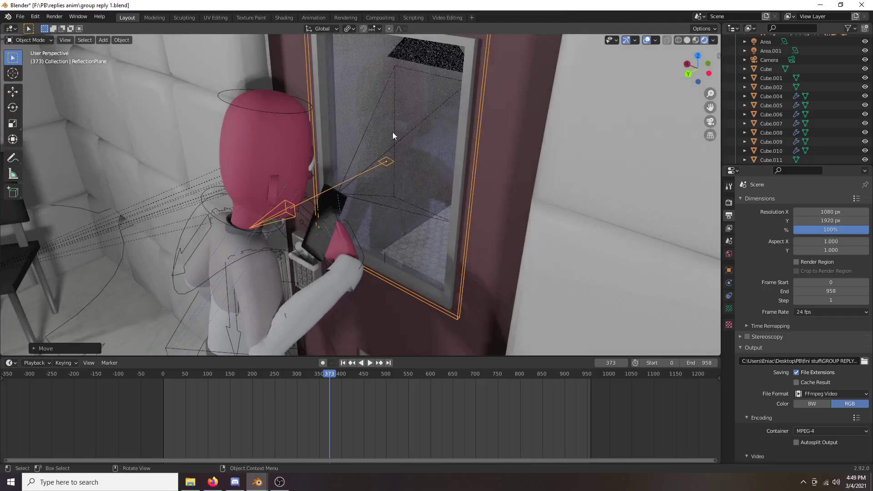
pyautogui.press('g')
pyautogui.press('y')
pyautogui.click(210, 205)
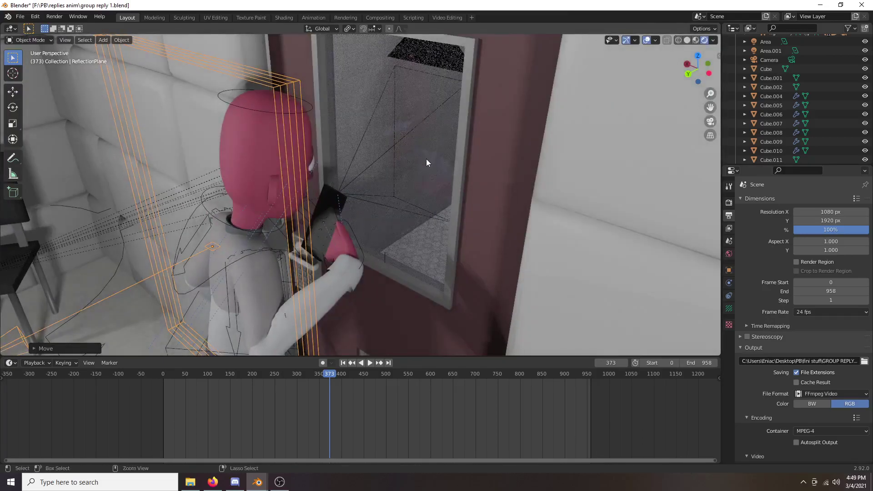
# - Select the door object Cube.014
pyautogui.click(397, 166)
pyautogui.moveTo(400, 168); pyautogui.dragTo(381, 116, button='middle')
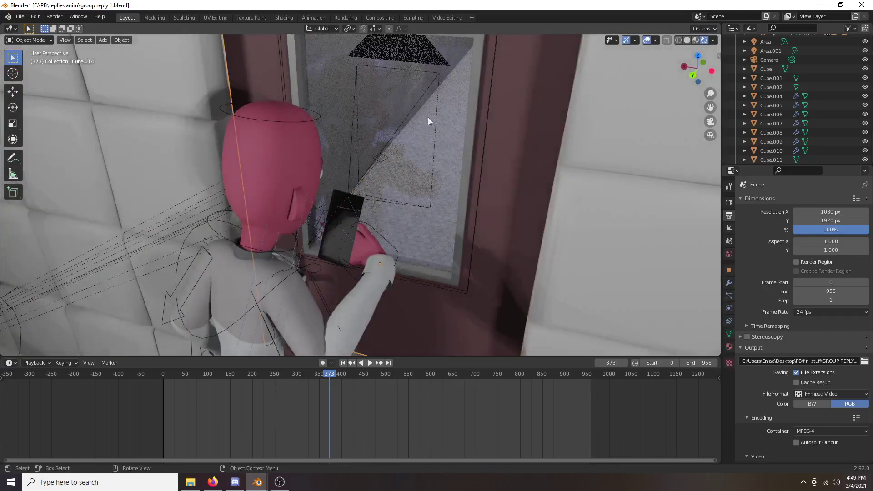
pyautogui.click(473, 148)
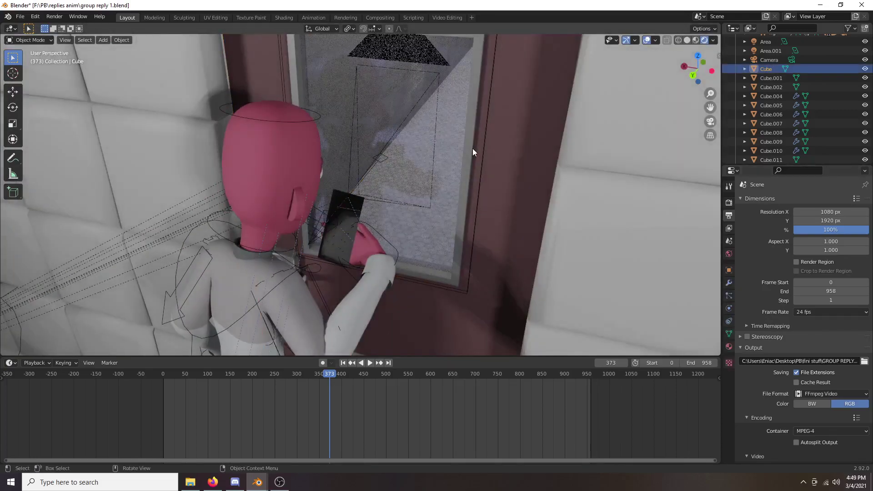
pyautogui.click(525, 127)
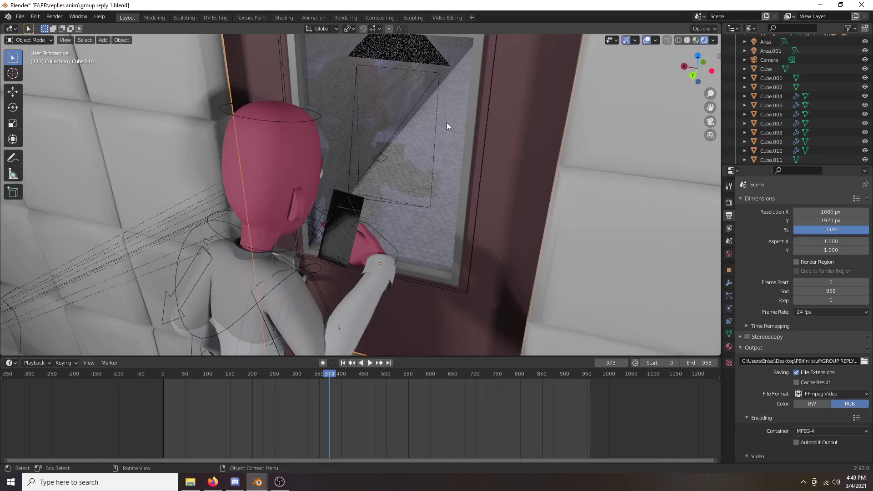
pyautogui.moveTo(381, 135); pyautogui.dragTo(432, 106, button='middle')
pyautogui.scroll(-4, 432, 106)
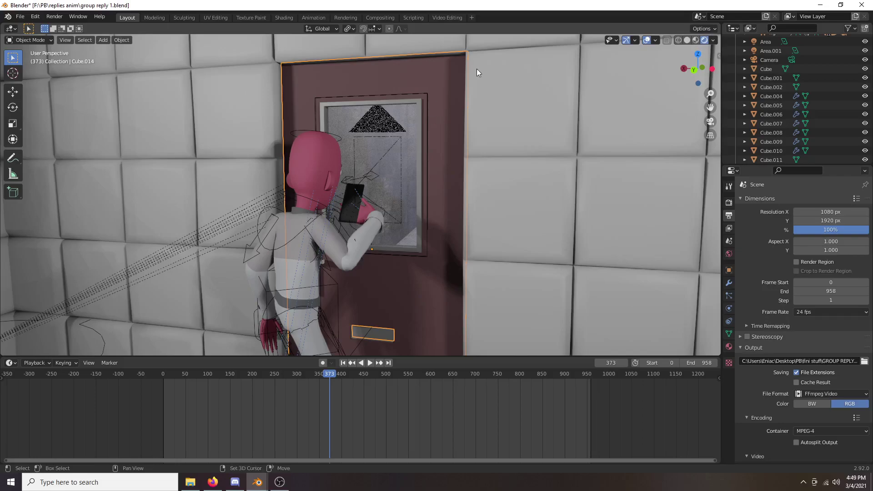
# - Walk the view through the door into the concrete corridor, examine it and the window from behind, and return to the character
pyautogui.hotkey('shift', '`')
pyautogui.press('w')
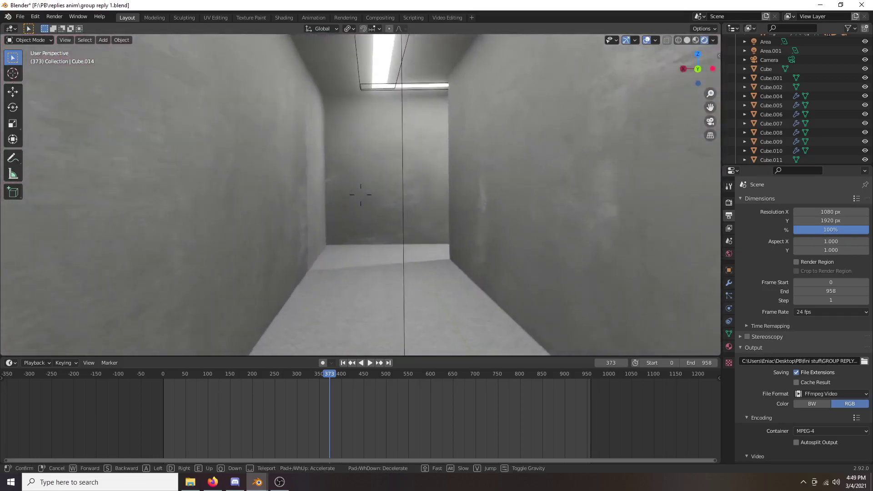
pyautogui.press('w')
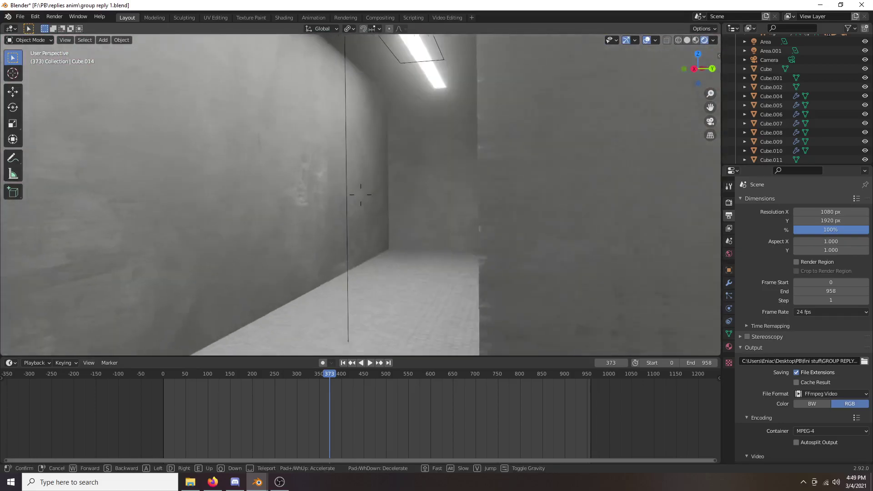
pyautogui.press('w')
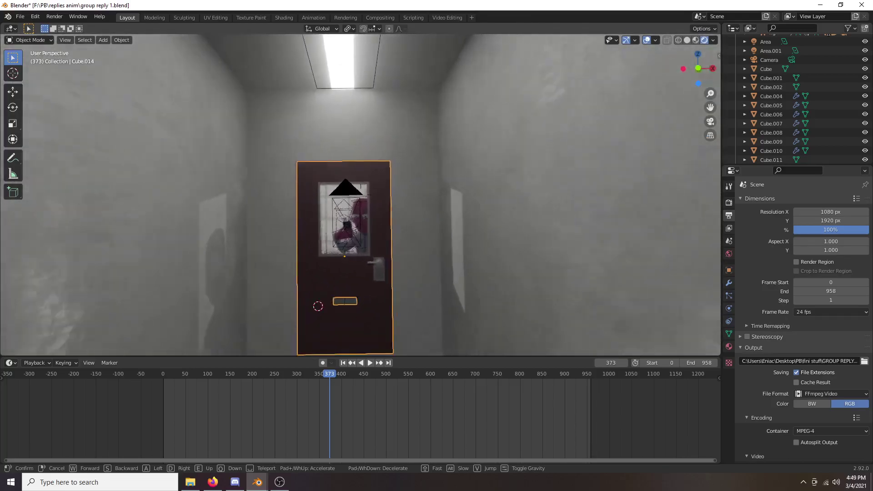
pyautogui.press('w')
pyautogui.press('w')
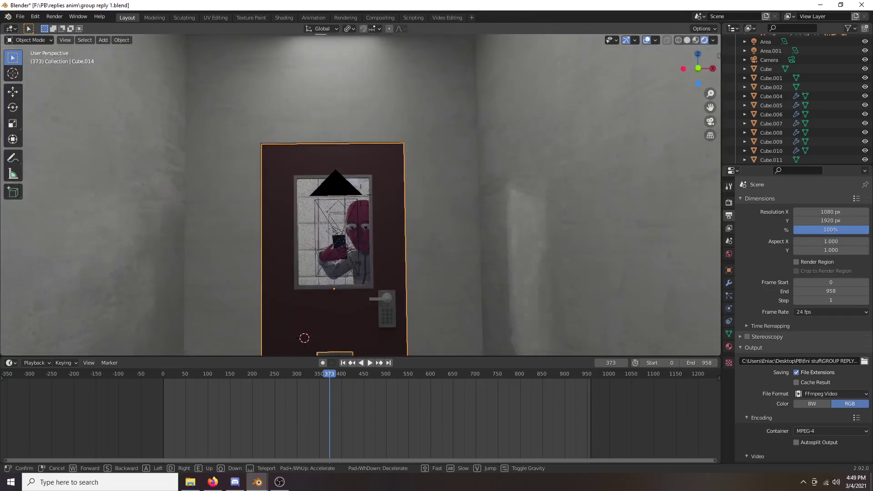
pyautogui.press('s')
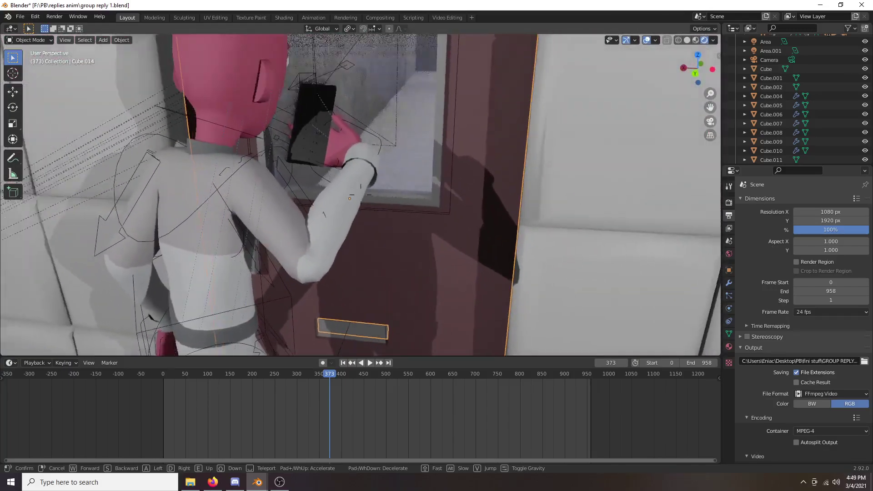
pyautogui.click(361, 195)
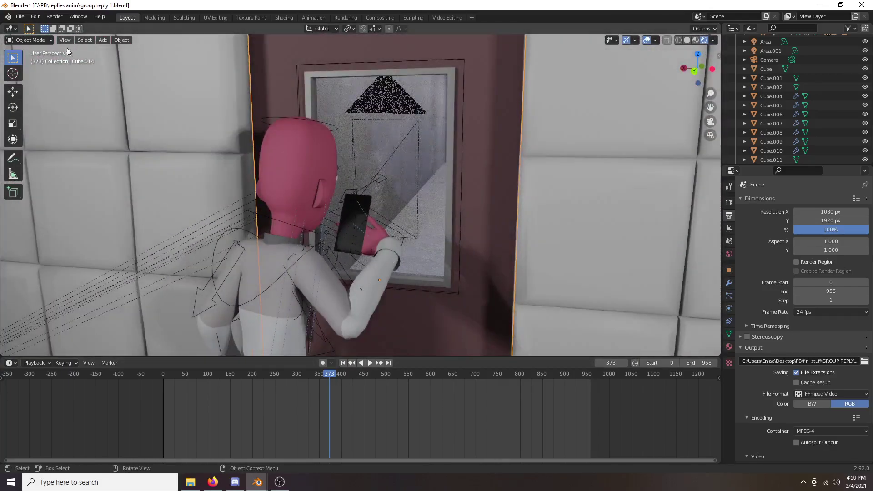
# - Open the recent file "locked extranet.blend"
pyautogui.click(24, 15)
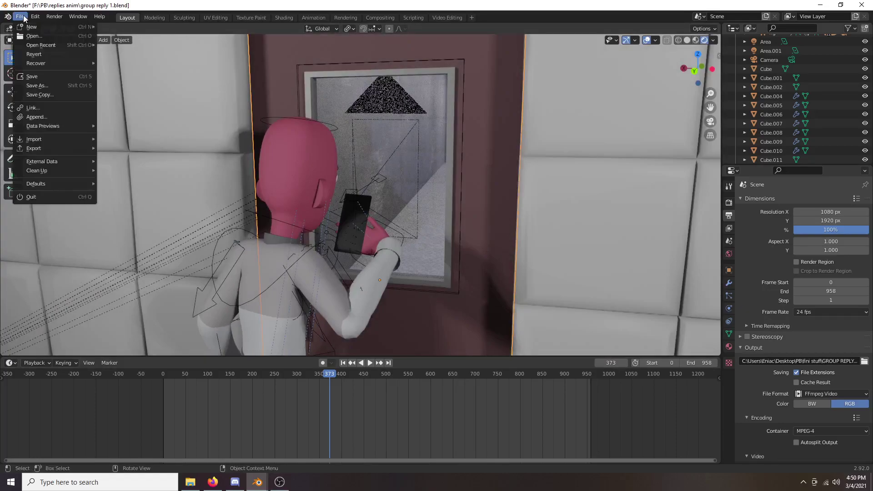
pyautogui.moveTo(48, 45)
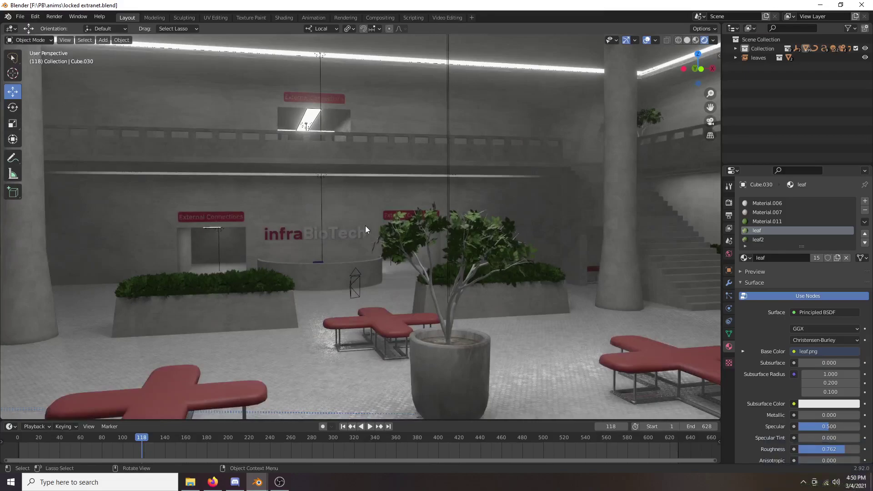
# - Examine the infraBioTech lobby set, including its cross-shaped benches, hedge planters, balconies and the Extranet Servers entrance
pyautogui.hotkey('shift', '`')
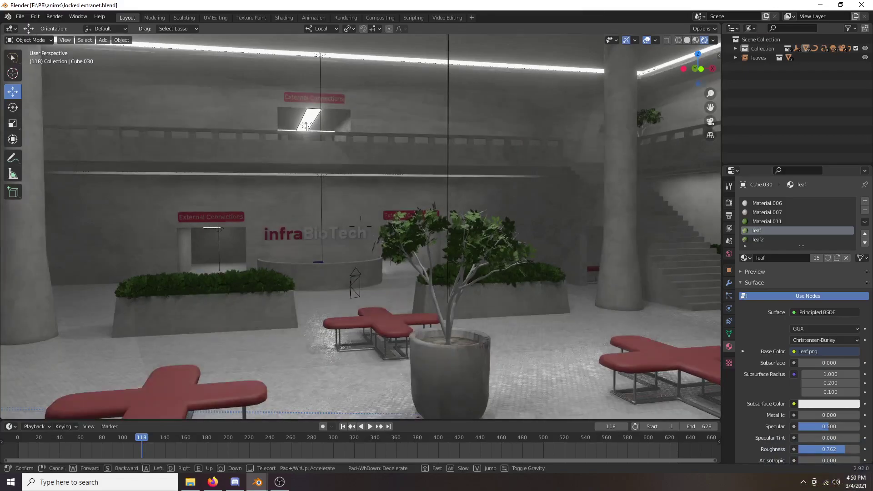
pyautogui.press('w')
pyautogui.press('s')
pyautogui.press('a')
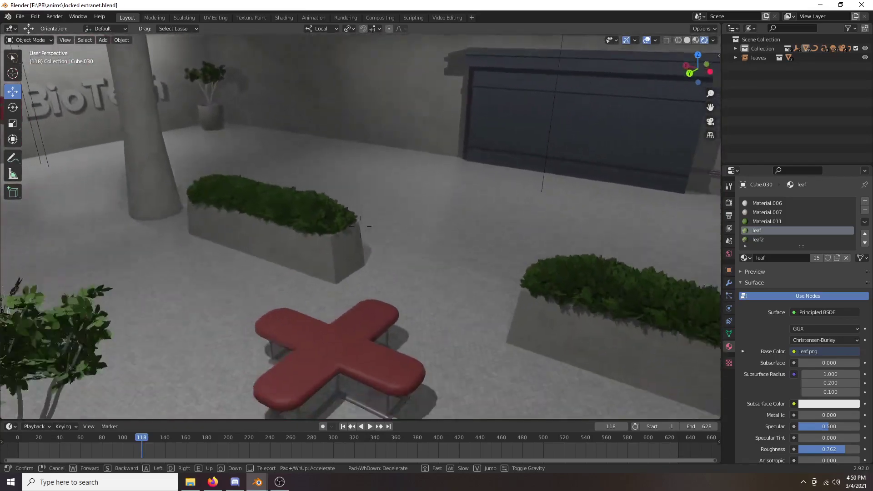
pyautogui.press('s')
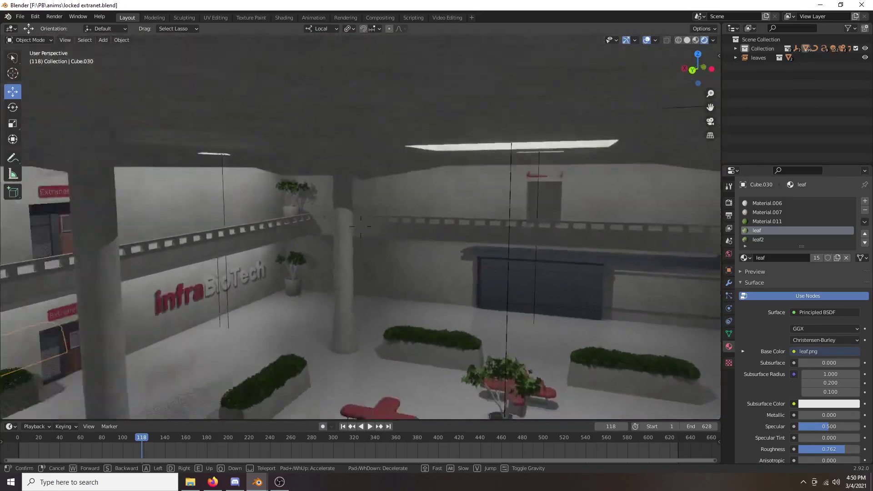
pyautogui.press('w')
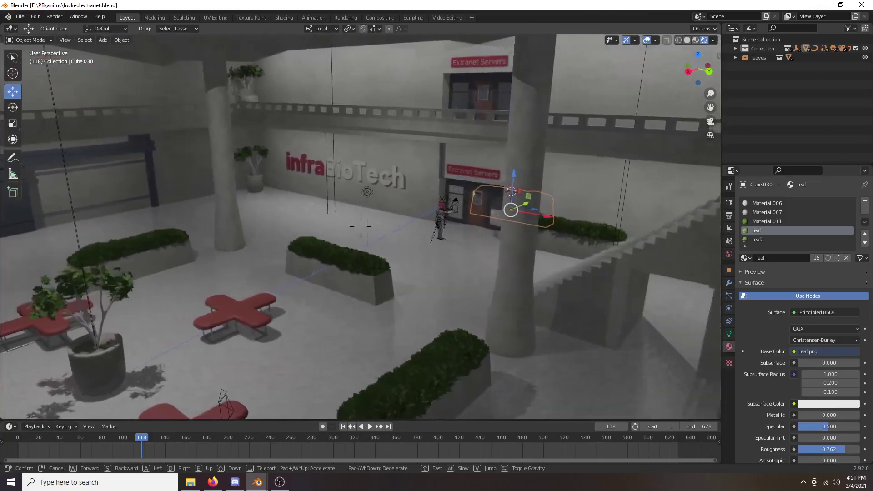
pyautogui.press('a')
pyautogui.press('w')
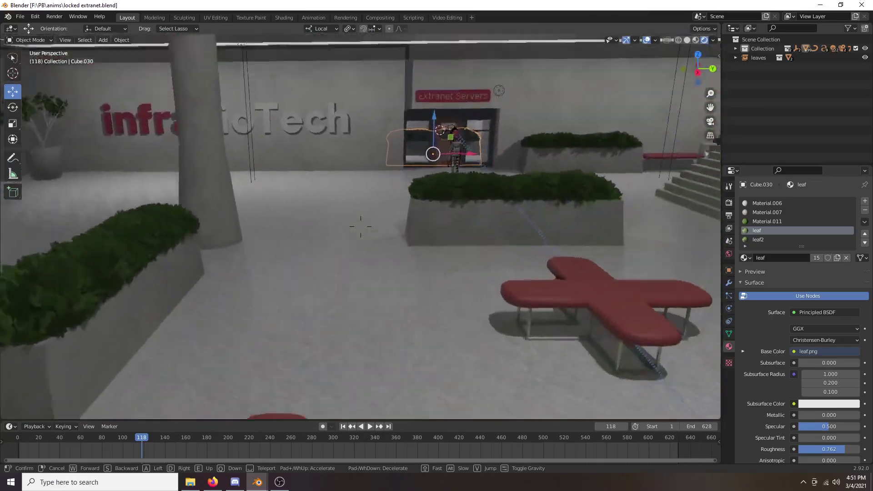
# - Examine the lobby's staircase and the passage beneath it, the reception desk with its green filing cabinet, and the ceiling skylights
pyautogui.press('w')
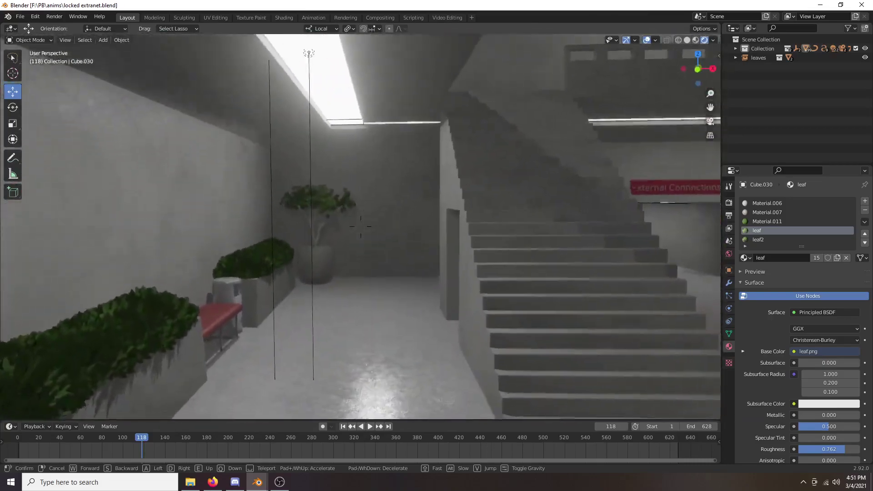
pyautogui.press('w')
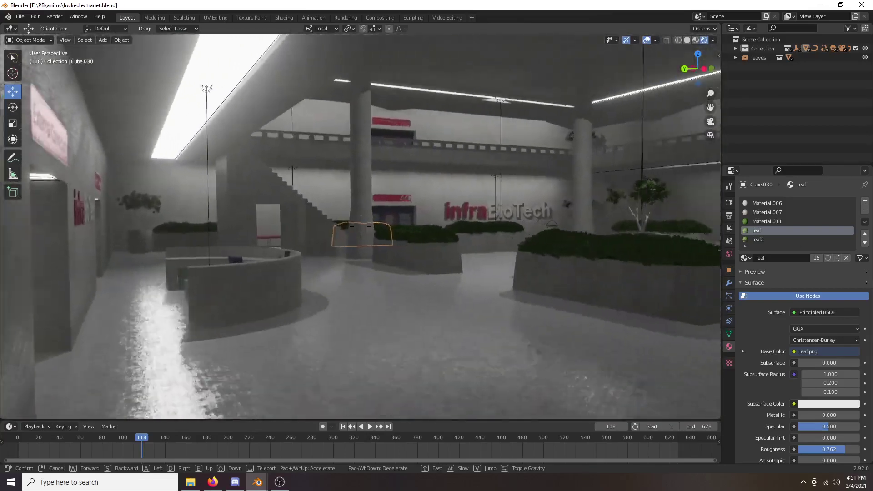
pyautogui.press('w')
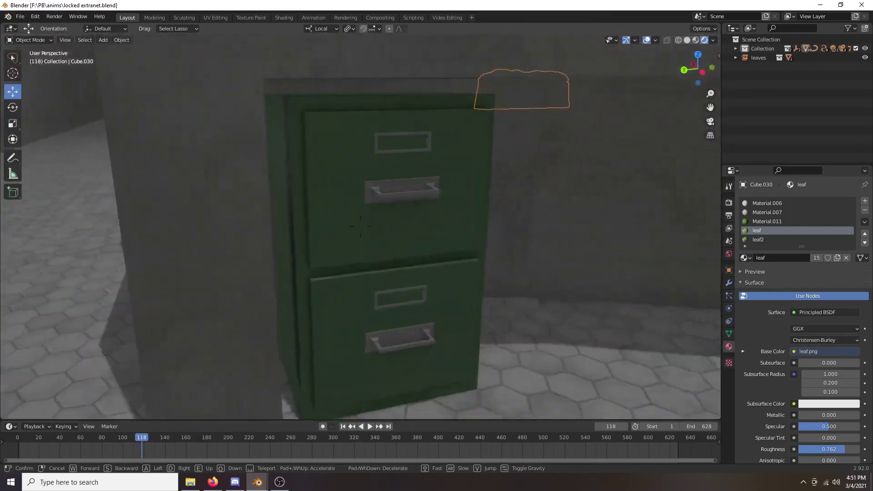
pyautogui.press('w')
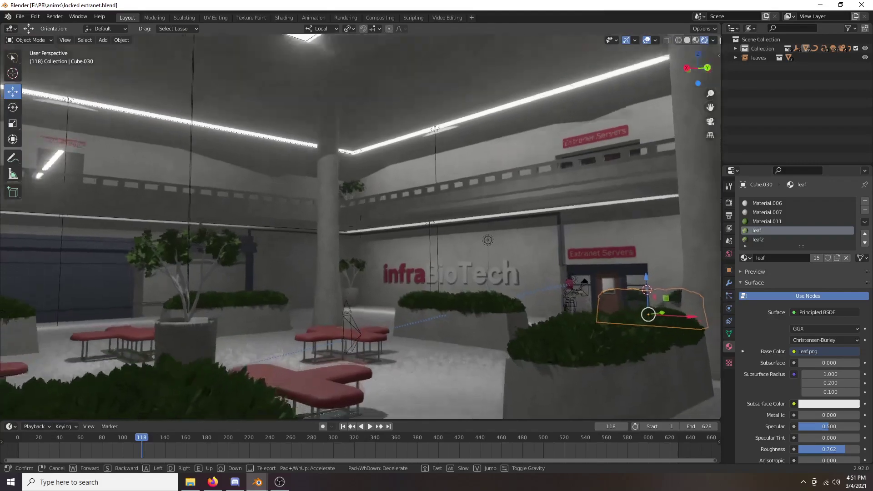
pyautogui.press('w')
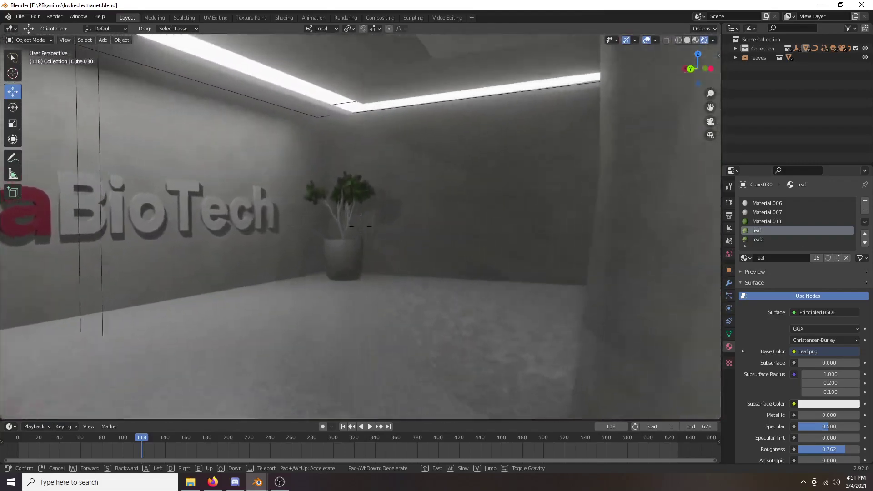
pyautogui.press('w')
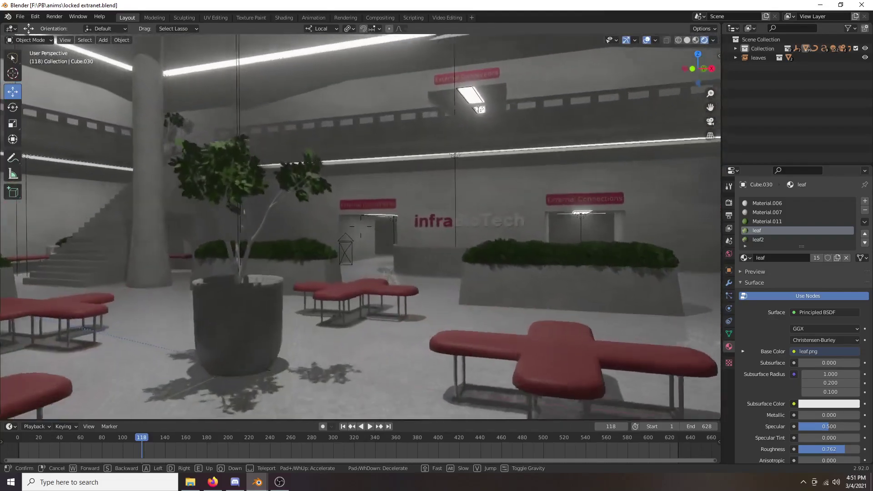
pyautogui.press('w')
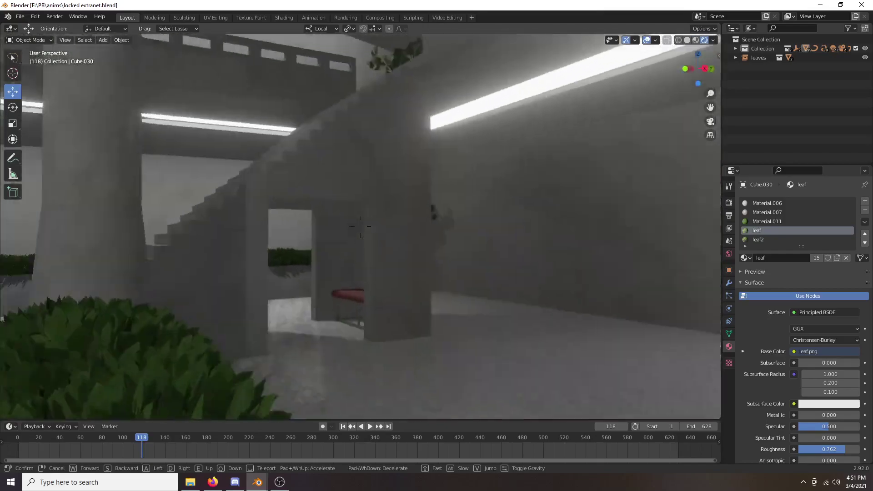
pyautogui.press('w')
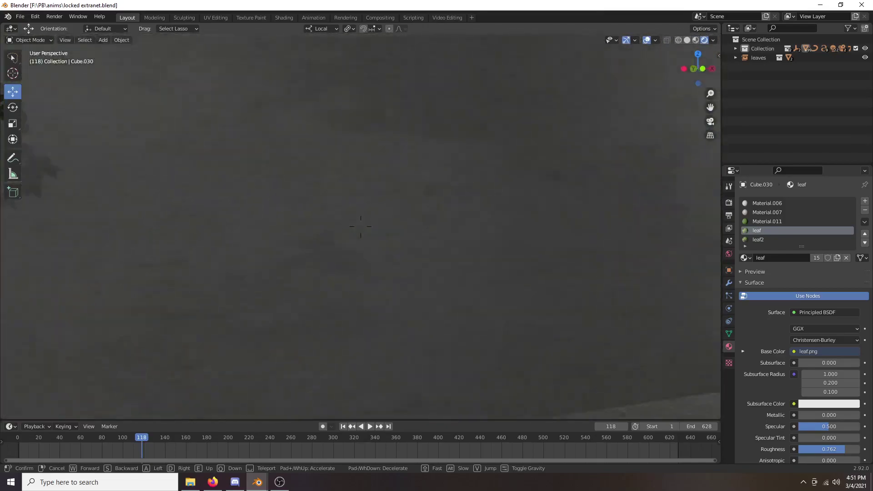
pyautogui.press('w')
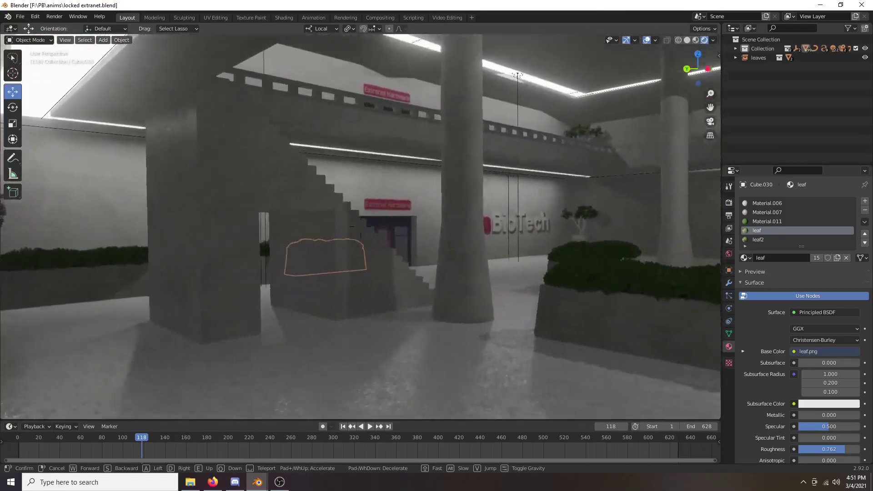
pyautogui.press('w')
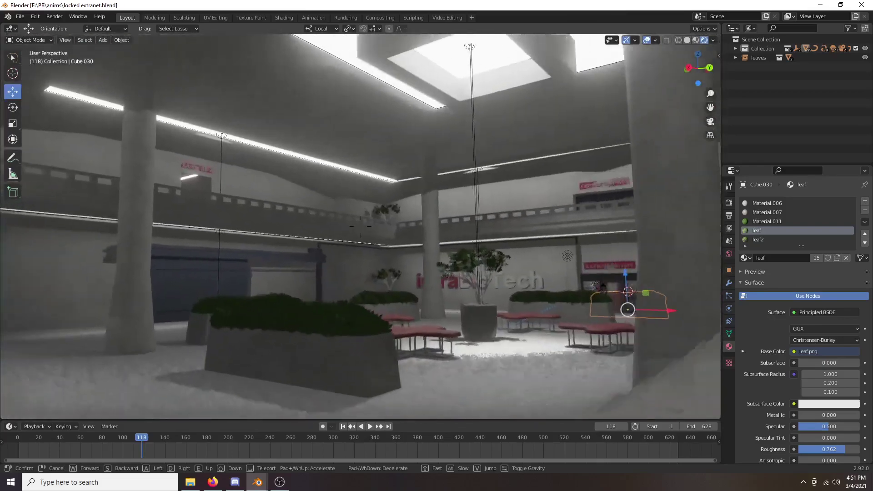
pyautogui.press('s')
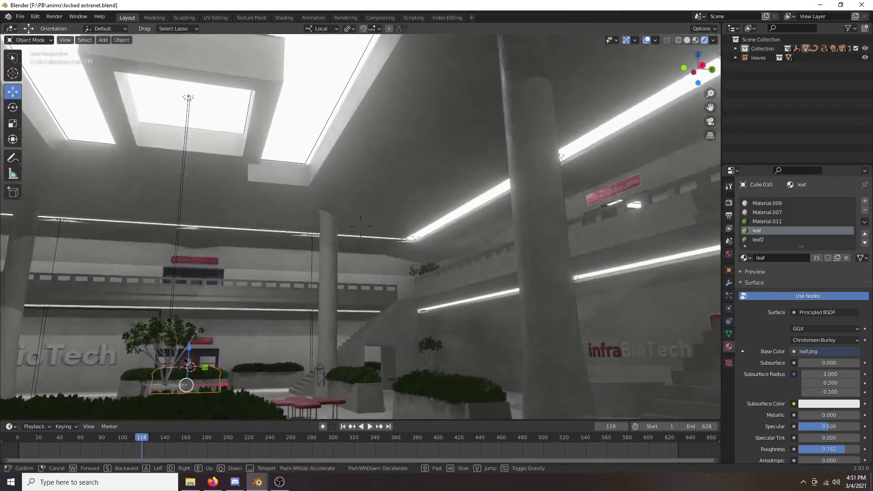
pyautogui.click(361, 233)
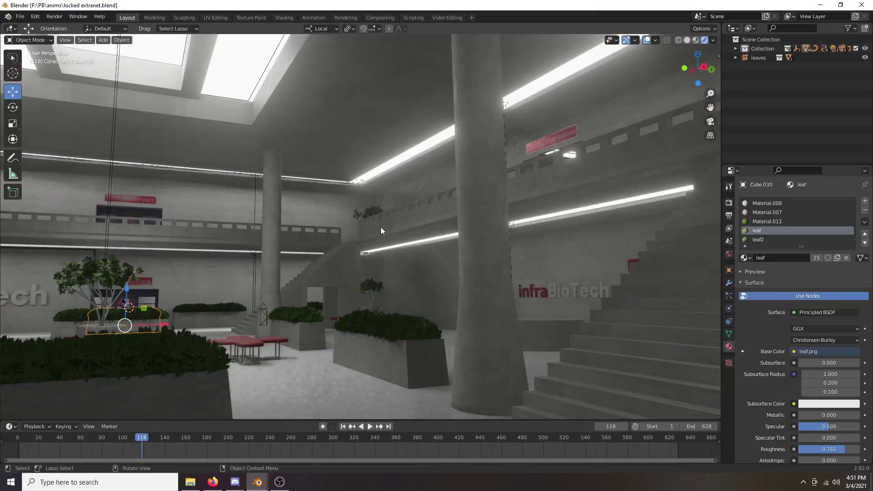
# - Examine the lobby's central potted tree, wall logo and columns, finishing on an overview of the benches and Extranet Servers entrance
pyautogui.hotkey('shift', '`')
pyautogui.press('w')
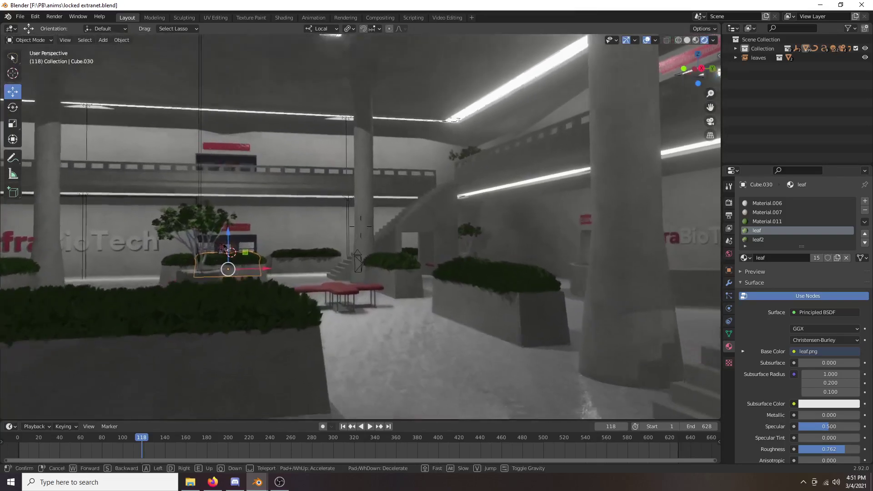
pyautogui.press('w')
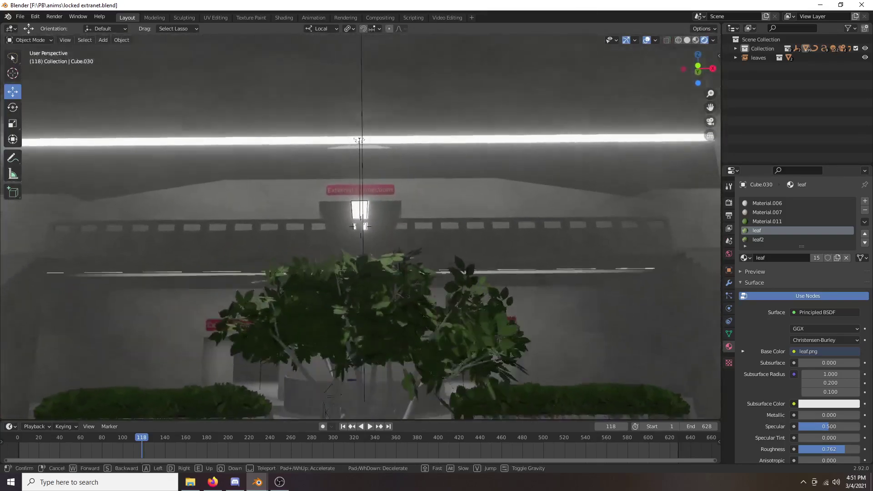
pyautogui.press('w')
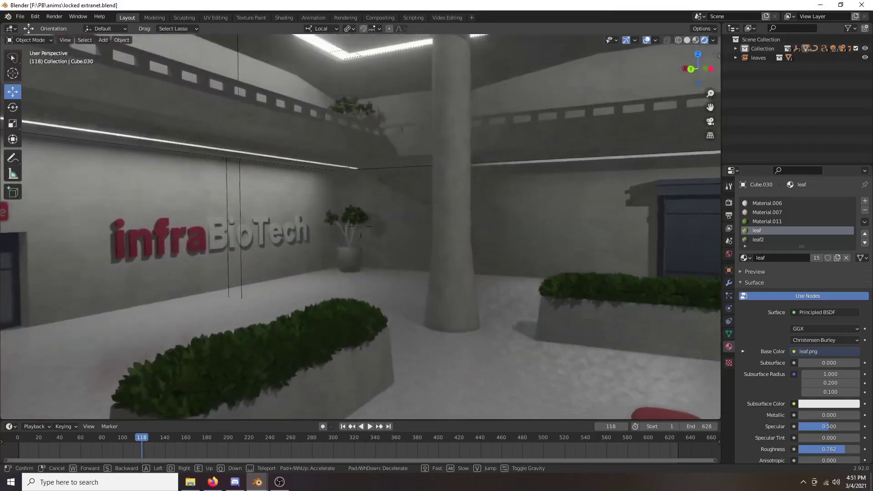
pyautogui.press('w')
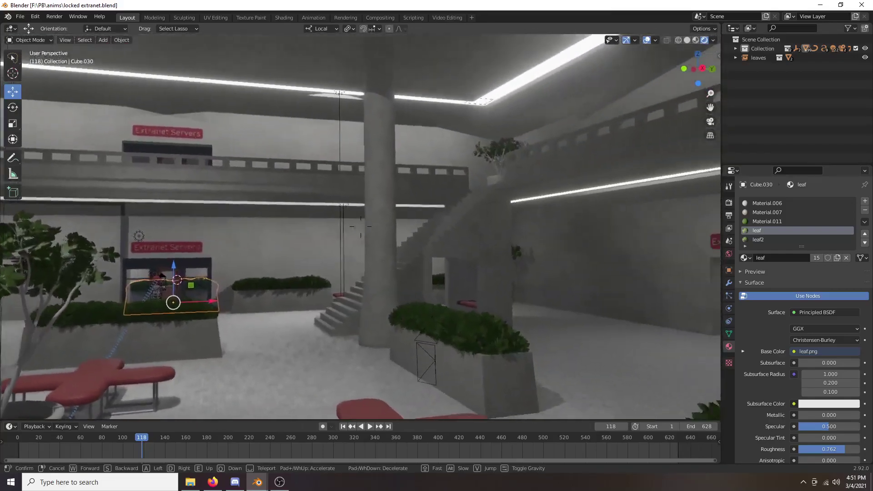
pyautogui.press('a')
pyautogui.press('s')
pyautogui.press('a')
pyautogui.press('w')
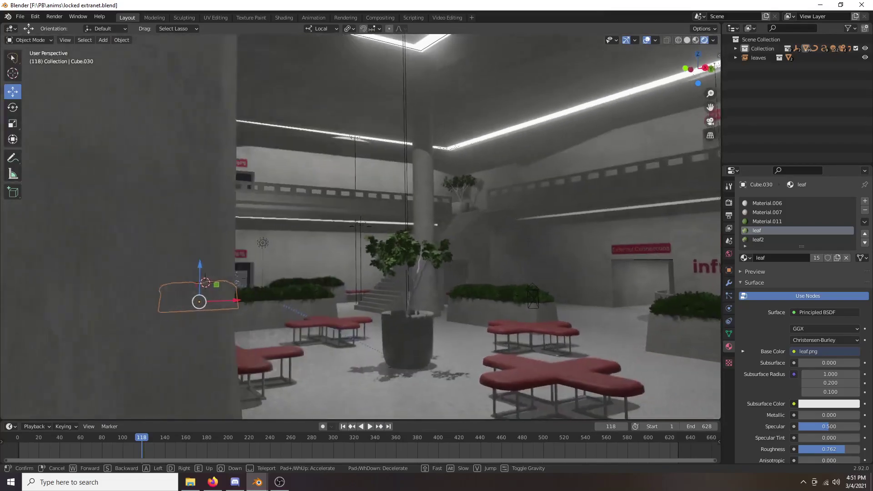
pyautogui.press('s')
pyautogui.click(368, 228)
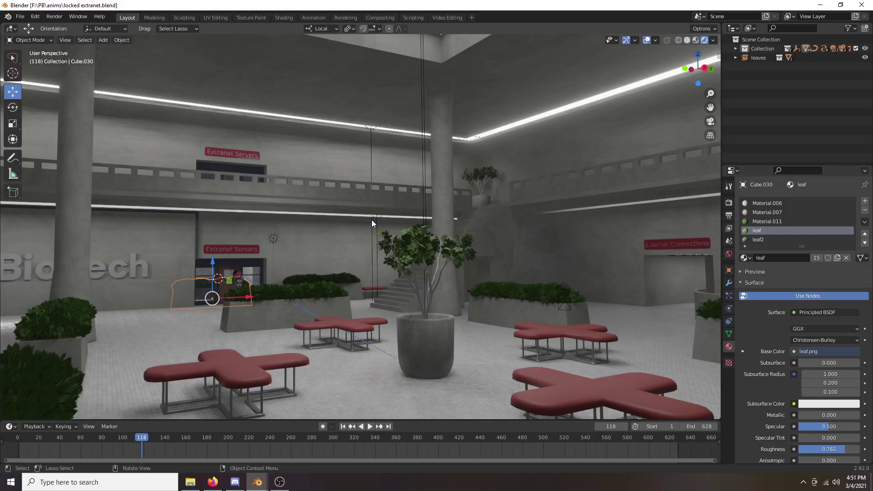
# - Examine the upper Extranet Servers balcony and its hexagonal floor tiles, selecting the mesh that forms the floor
pyautogui.hotkey('shift', '`')
pyautogui.press('w')
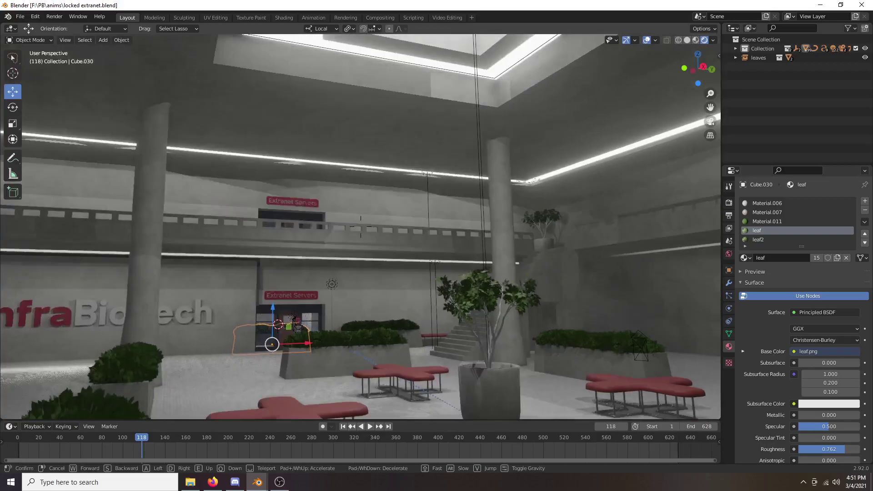
pyautogui.press('w')
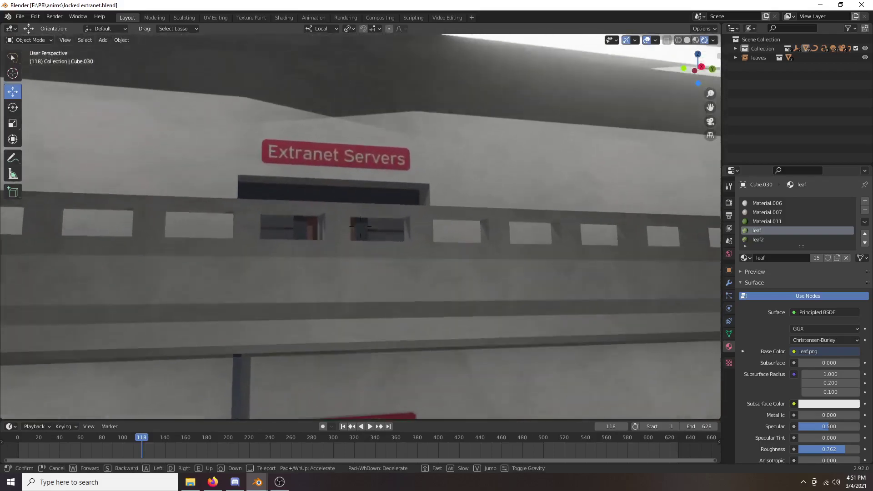
pyautogui.press('e')
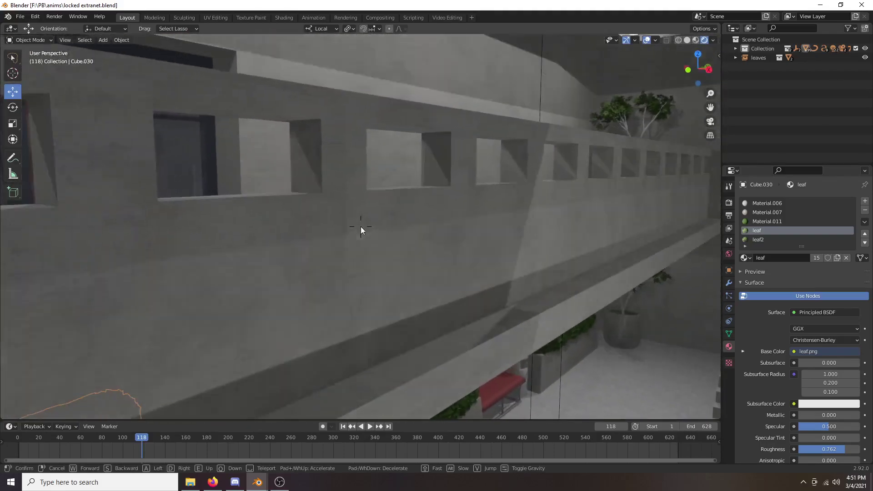
pyautogui.click(418, 235)
pyautogui.hotkey('shift', '`')
pyautogui.press('w')
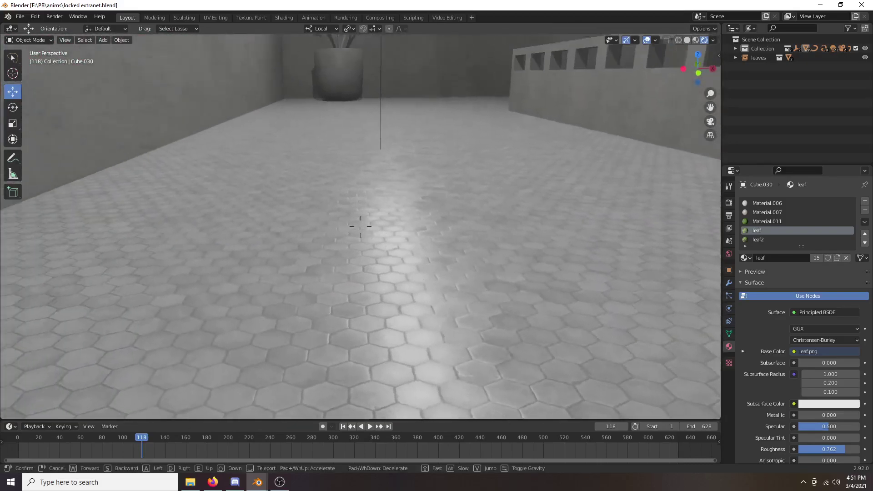
pyautogui.click(362, 226)
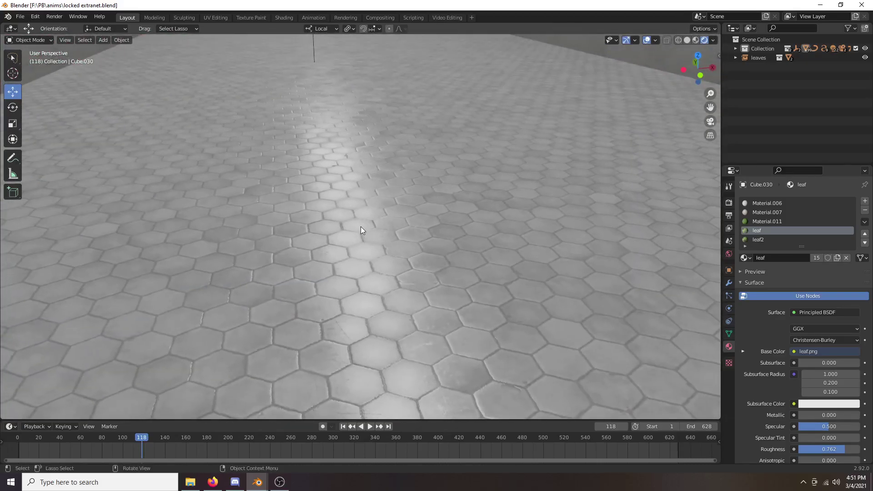
pyautogui.click(358, 213)
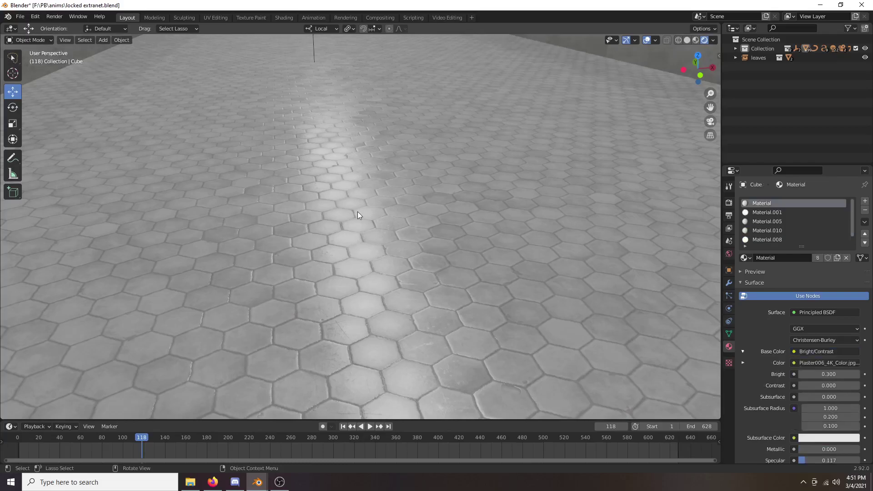
# - Examine the balcony railing, the underside of the staircase and the ground-floor view across the lobby from beside the steps
pyautogui.hotkey('shift', '`')
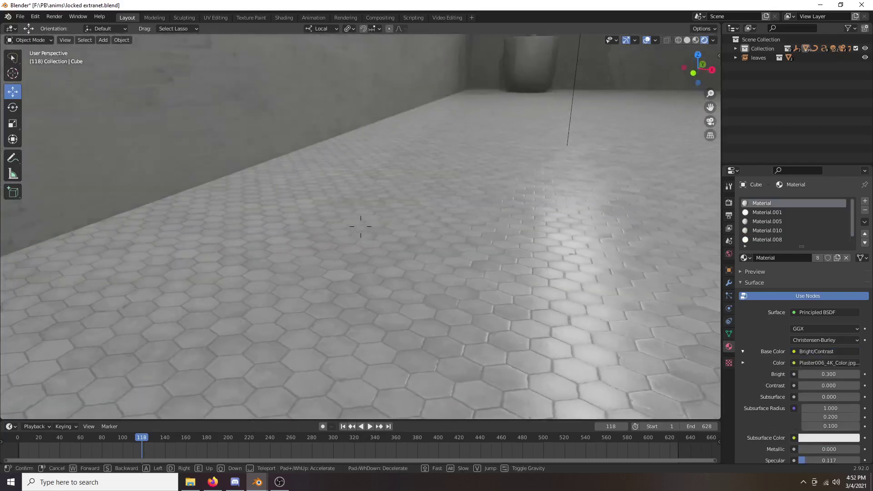
pyautogui.press('a')
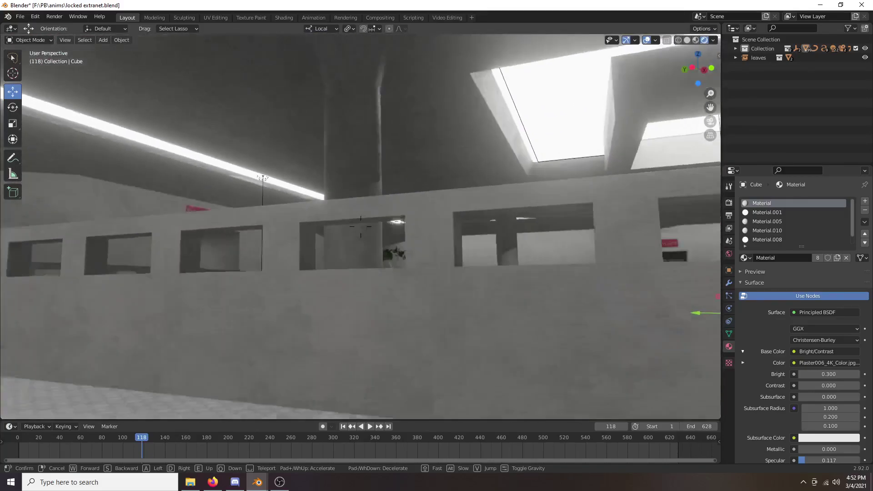
pyautogui.press('w')
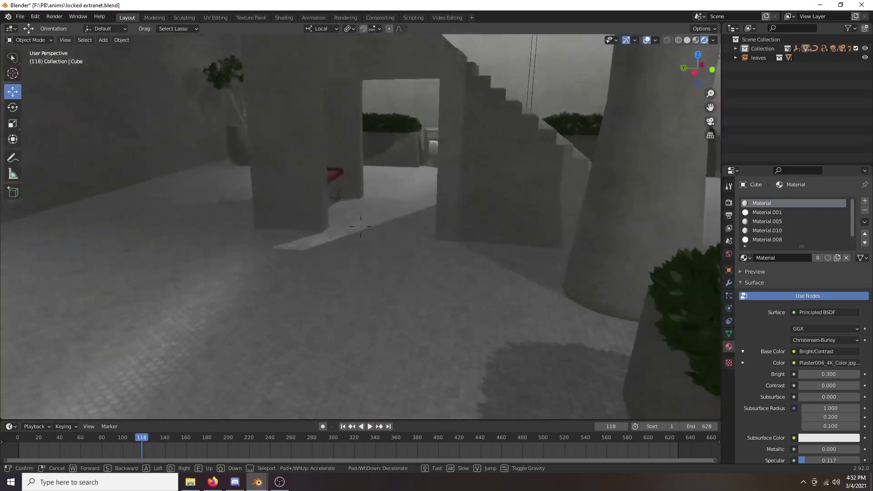
pyautogui.press('w')
pyautogui.press('w')
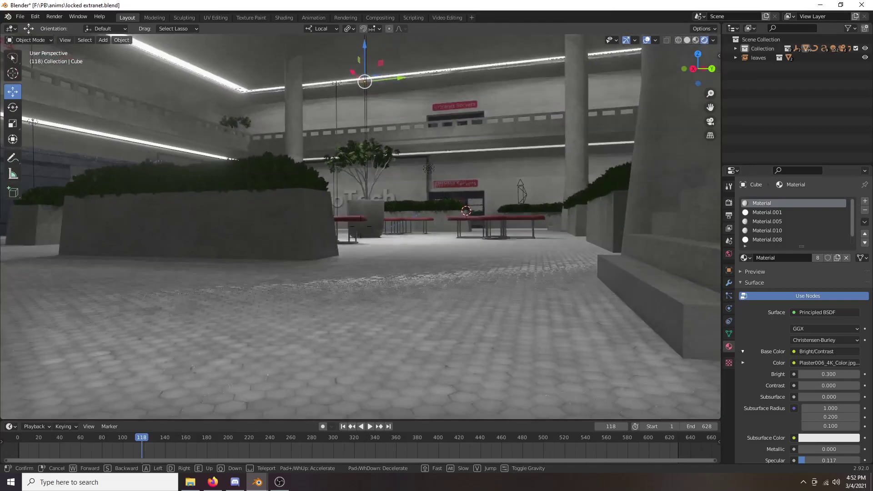
pyautogui.click(362, 227)
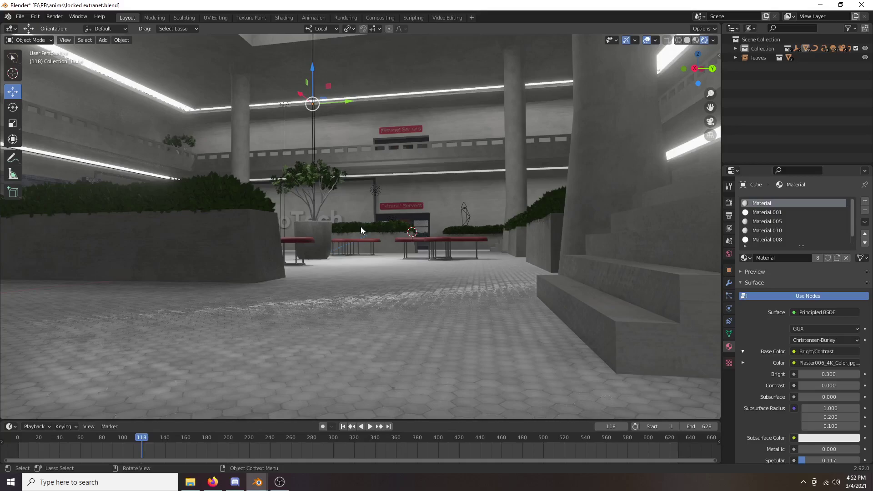
# - Examine the camera's view of the brown door, the floor tiles in front of it and the lobby's ceiling light strips
pyautogui.press('KP_0')
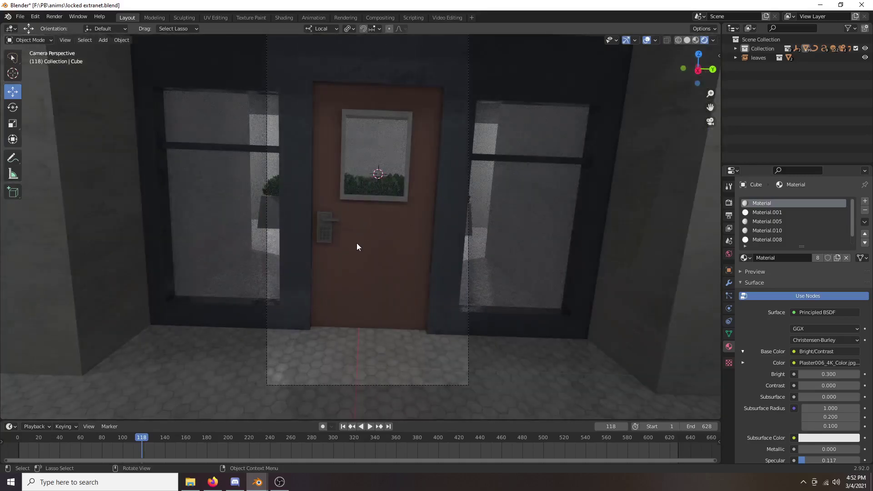
pyautogui.moveTo(354, 241); pyautogui.dragTo(375, 252, button='middle')
pyautogui.hotkey('shift', '`')
pyautogui.press('w')
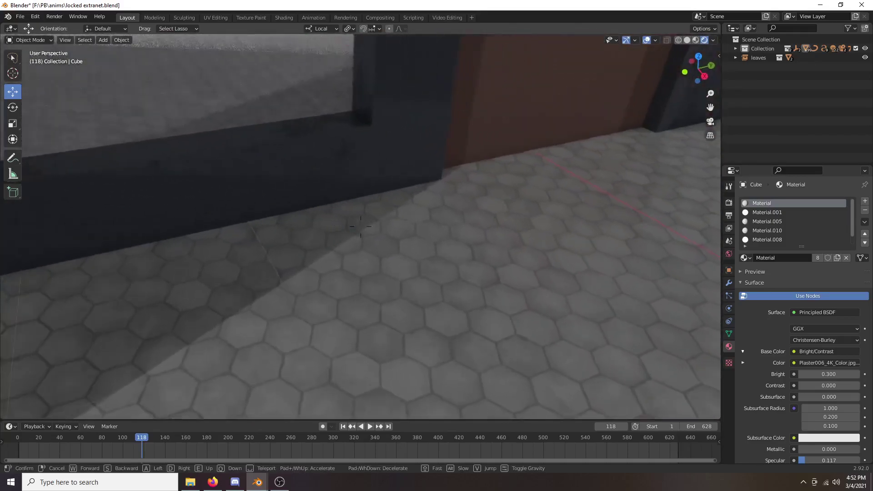
pyautogui.press('w')
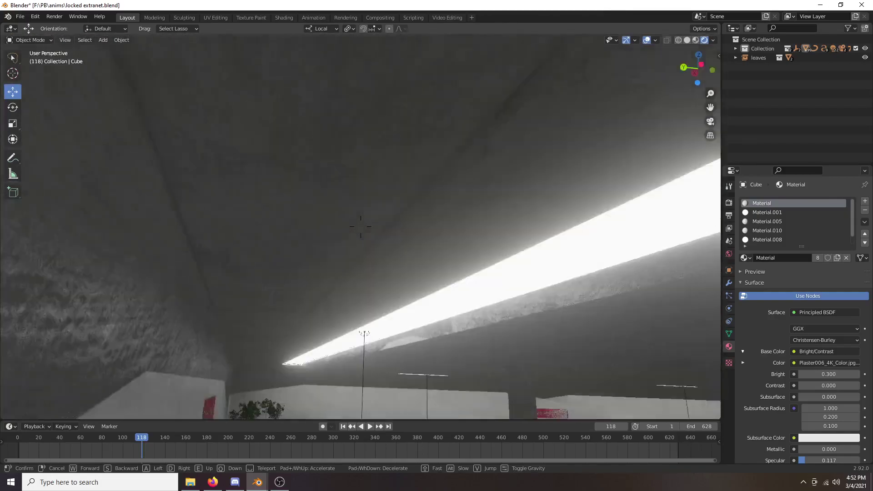
pyautogui.click(361, 226)
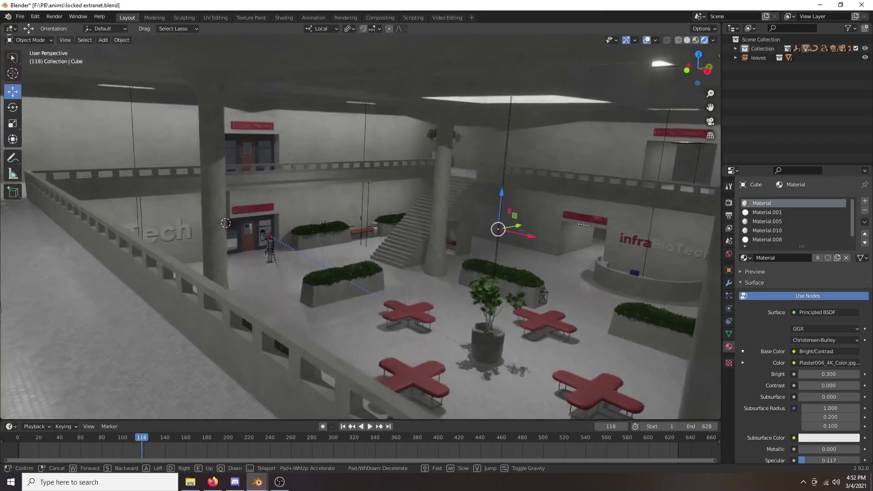
# - Examine the lobby past the potted tree and the rigged character posed with an outstretched arm near the Extranet Servers entrance
pyautogui.press('w')
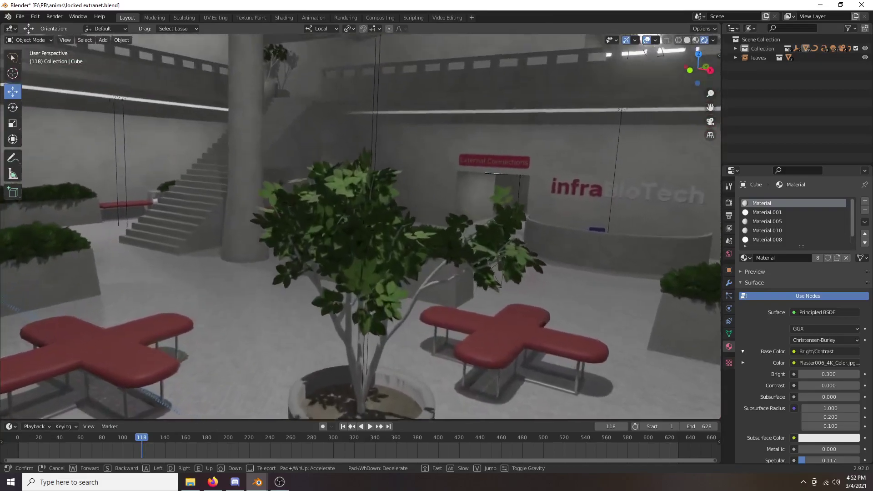
pyautogui.press('w')
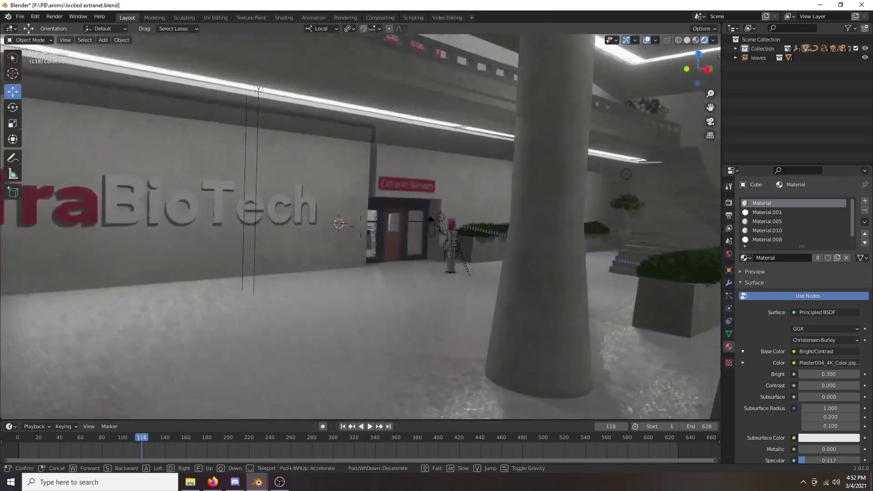
pyautogui.press('w')
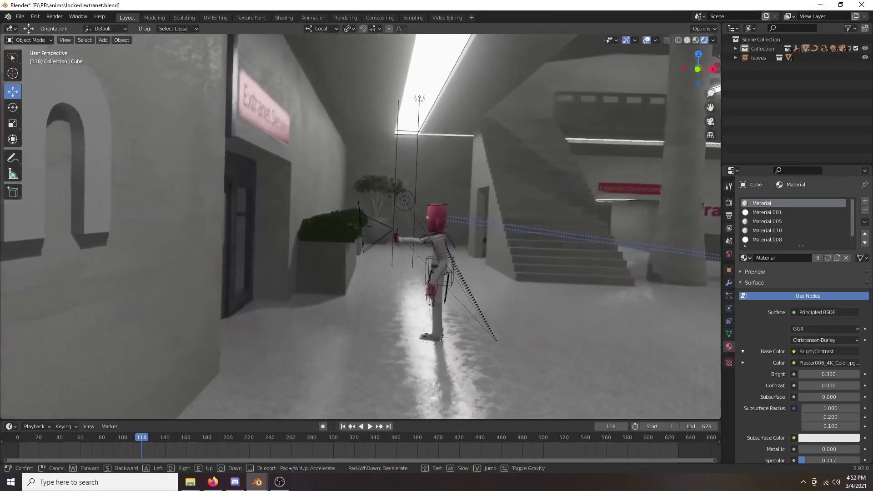
pyautogui.press('w')
pyautogui.press('a')
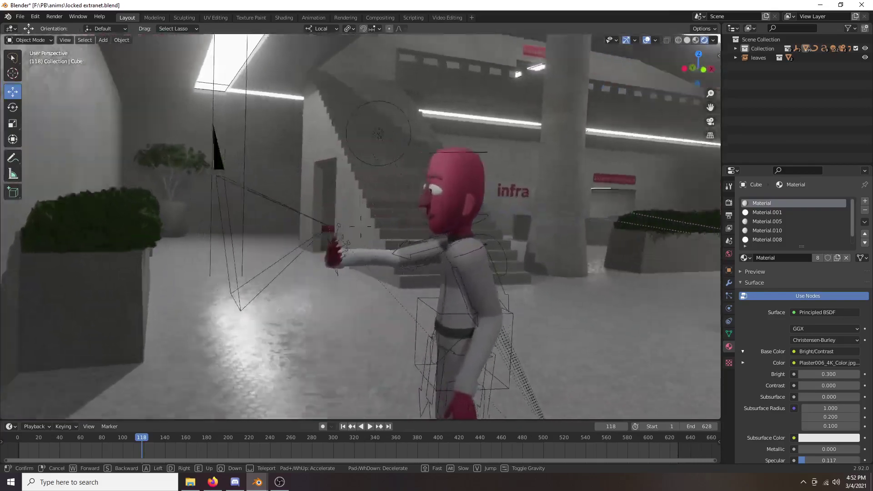
pyautogui.press('a')
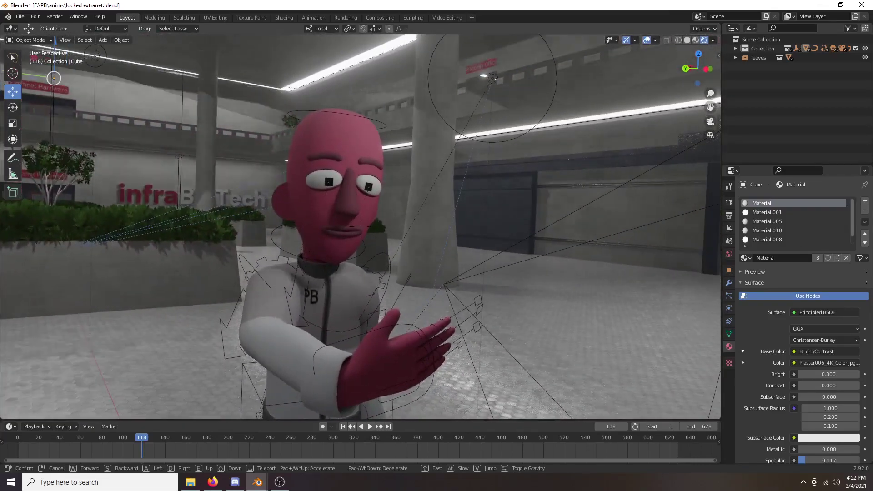
pyautogui.press('d')
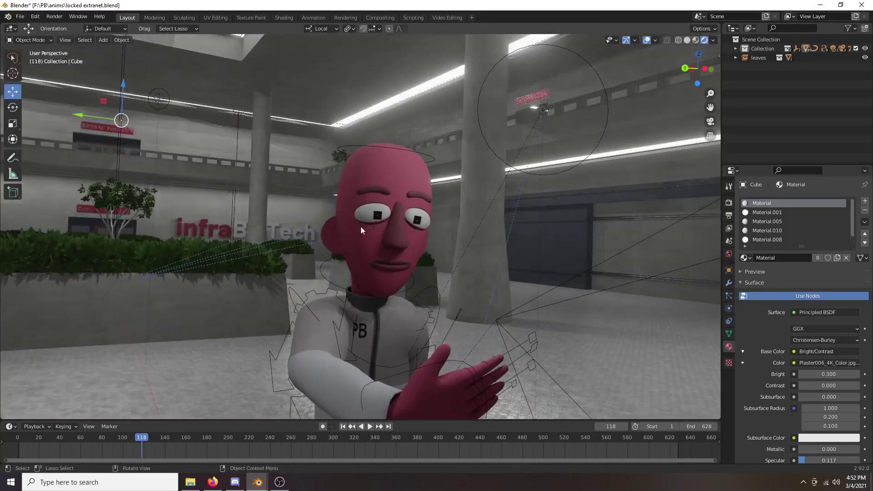
# - Play the animation through the camera from frame 330 in solid shading, switching to rendered shading during playback
pyautogui.press('KP_0')
pyautogui.moveTo(317, 442); pyautogui.dragTo(625, 438)
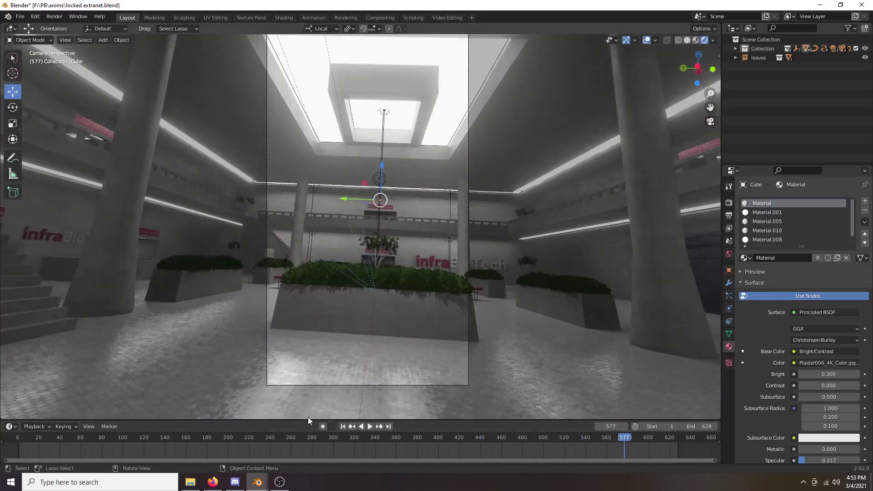
pyautogui.click(365, 438)
pyautogui.click(686, 40)
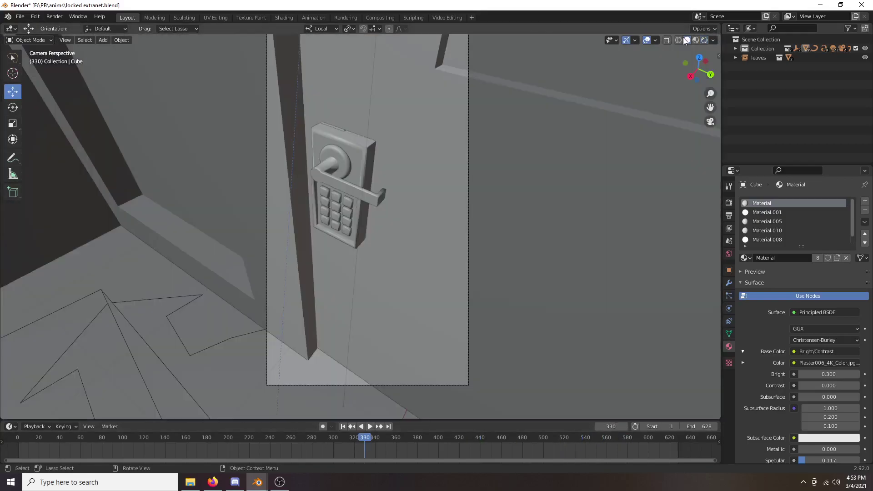
pyautogui.click(370, 426)
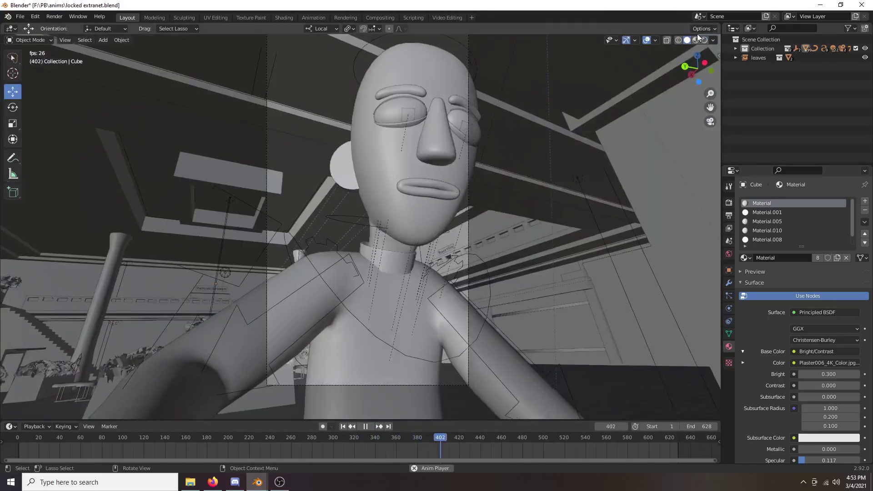
pyautogui.click(704, 40)
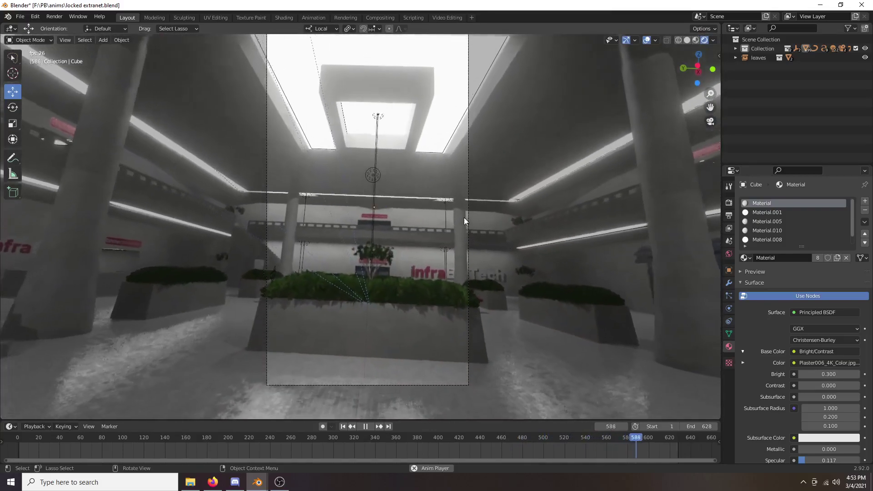
pyautogui.press('space')
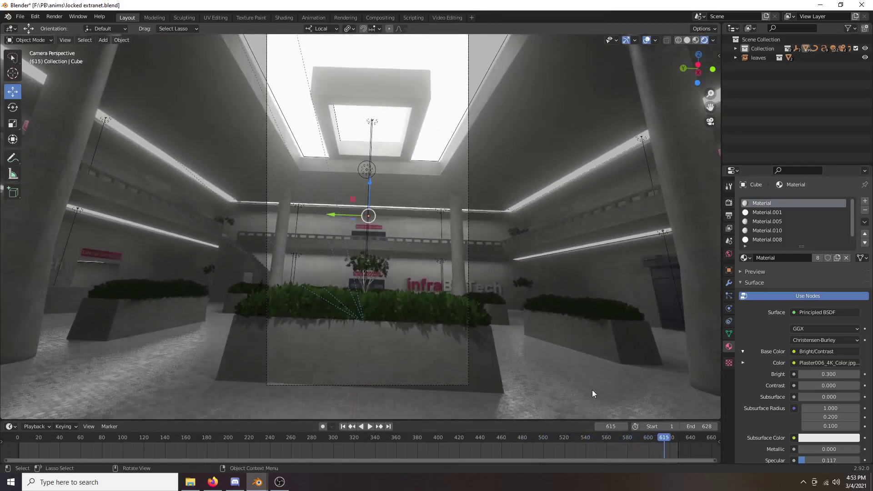
# - Select the character rig and review its motion around frames 490 to 511 in solid shading from outside the camera view
pyautogui.click(544, 437)
pyautogui.moveTo(542, 439); pyautogui.dragTo(517, 438)
pyautogui.press('space')
pyautogui.moveTo(476, 357)
pyautogui.mouseDown(button='middle')
pyautogui.moveTo(498, 316)
pyautogui.moveTo(566, 353)
pyautogui.moveTo(486, 258)
pyautogui.moveTo(438, 270)
pyautogui.moveTo(326, 224)
pyautogui.moveTo(478, 231)
pyautogui.moveTo(429, 250)
pyautogui.moveTo(448, 231)
pyautogui.moveTo(471, 301)
pyautogui.moveTo(492, 294)
pyautogui.mouseUp(button='middle')
pyautogui.click(443, 272)
pyautogui.press('z')
pyautogui.moveTo(516, 438); pyautogui.dragTo(535, 428)
pyautogui.click(521, 439)
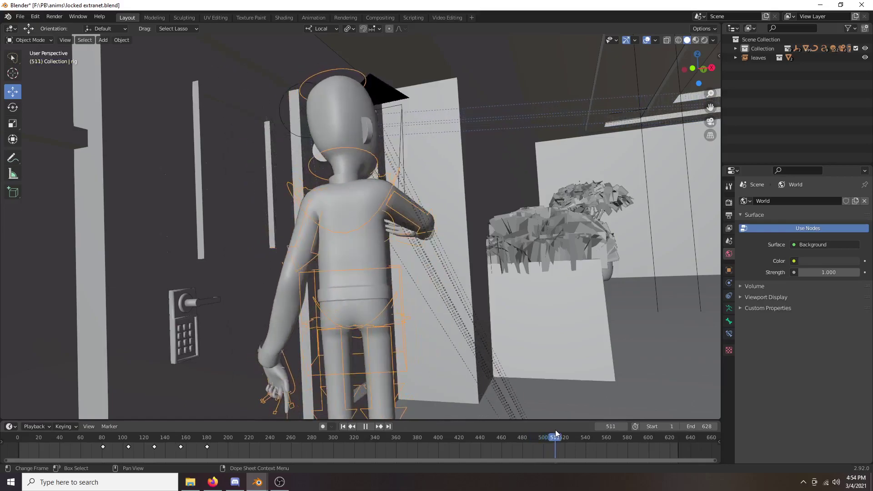
pyautogui.click(533, 439)
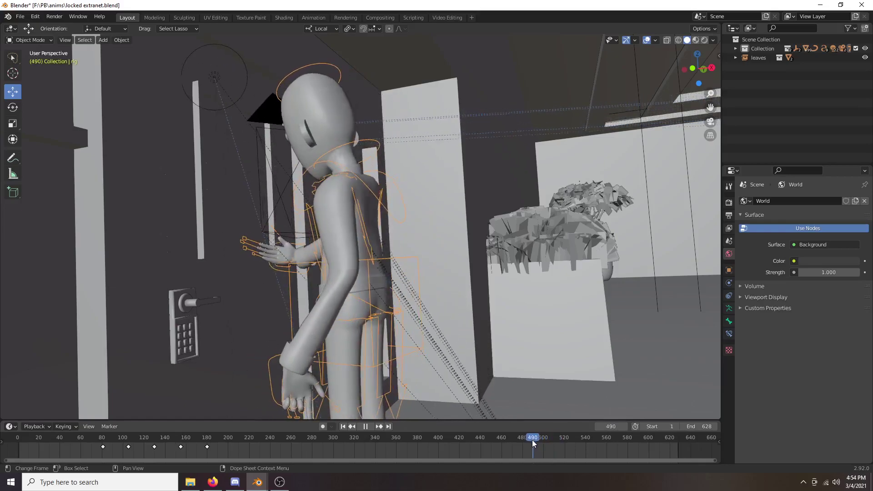
pyautogui.click(572, 442)
pyautogui.moveTo(572, 443); pyautogui.dragTo(522, 450)
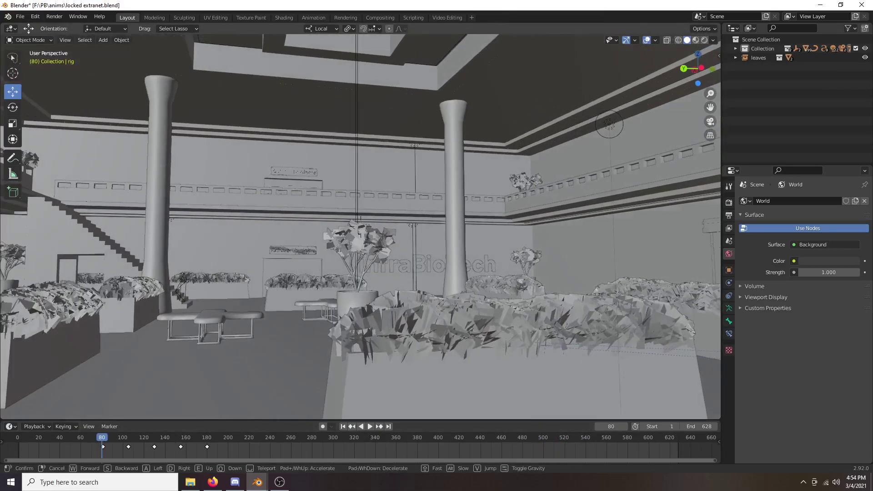
# - Frame a lobby overview from beside the staircase and switch the viewport to rendered shading
pyautogui.press('w')
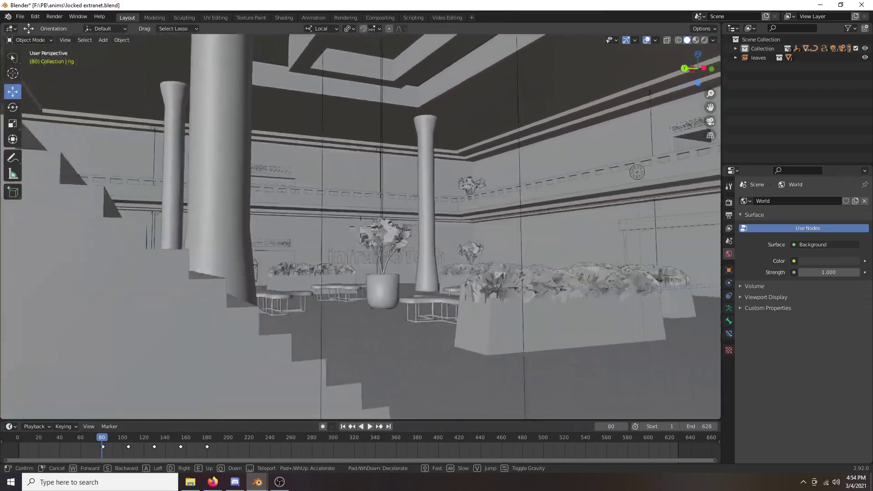
pyautogui.press('s')
pyautogui.press('w')
pyautogui.press('d')
pyautogui.click(361, 227)
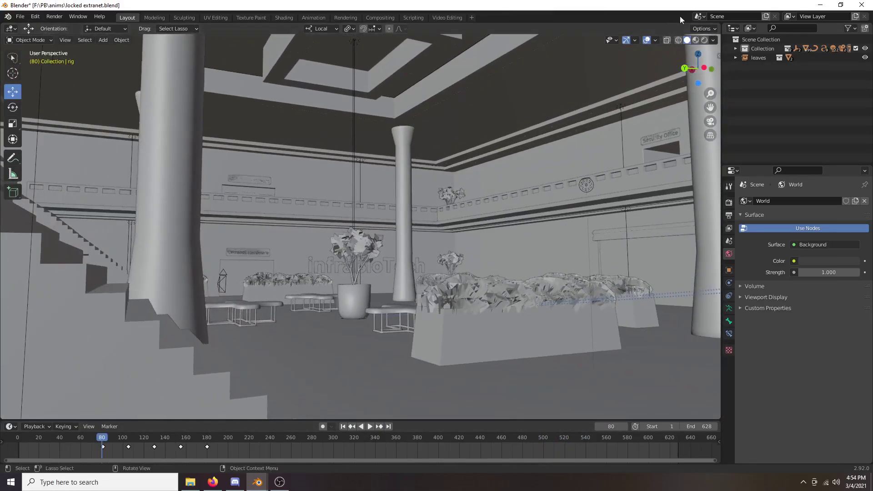
pyautogui.click(705, 40)
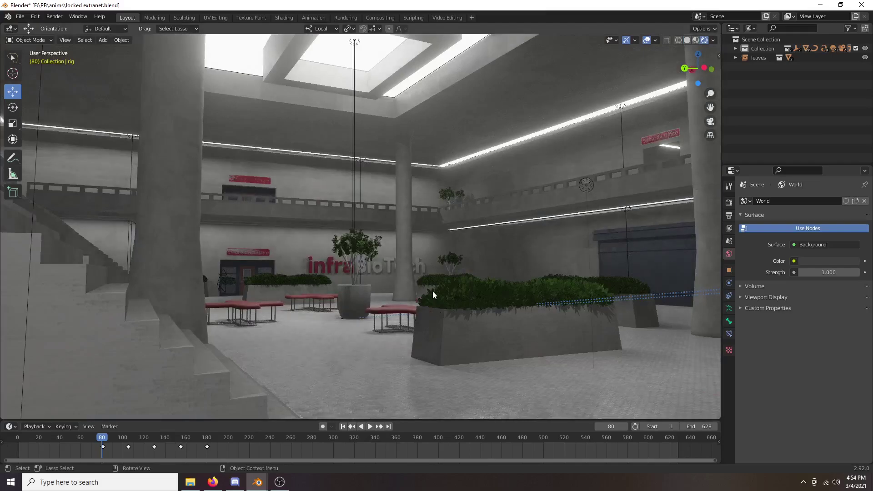
# - Walk through the rendered lobby to examine the staircase, the External Connections area, the lit concrete corridors and the upper balcony walkway
pyautogui.hotkey('shift', '`')
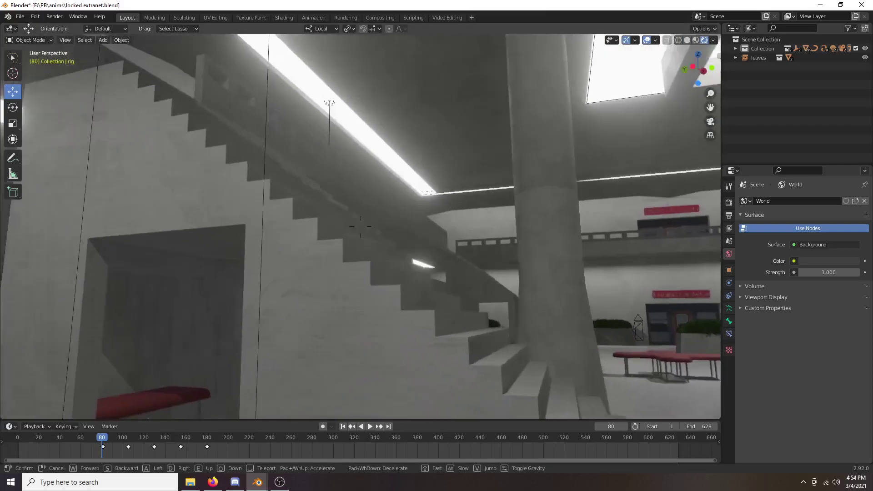
pyautogui.press('d')
pyautogui.press('s')
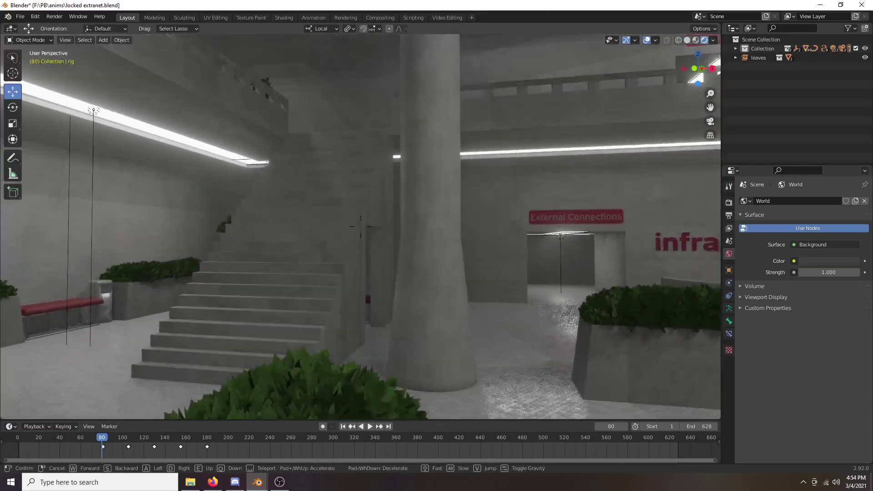
pyautogui.press('w')
pyautogui.press('w')
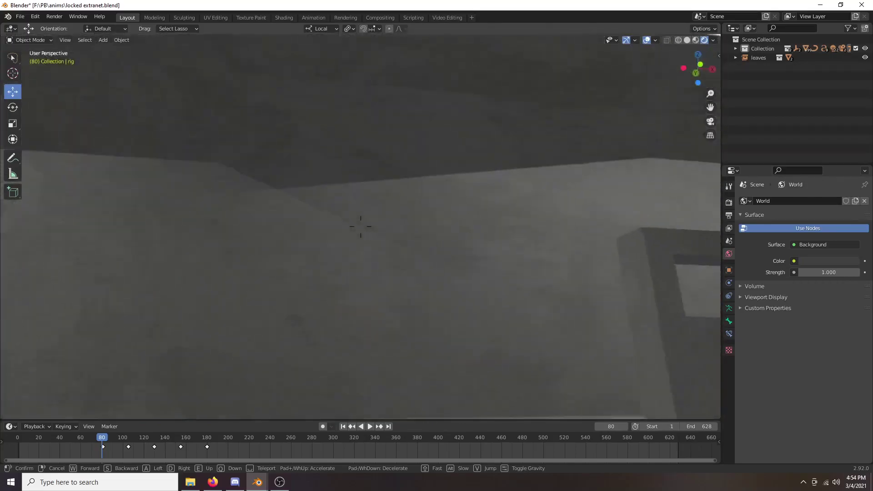
pyautogui.press('w')
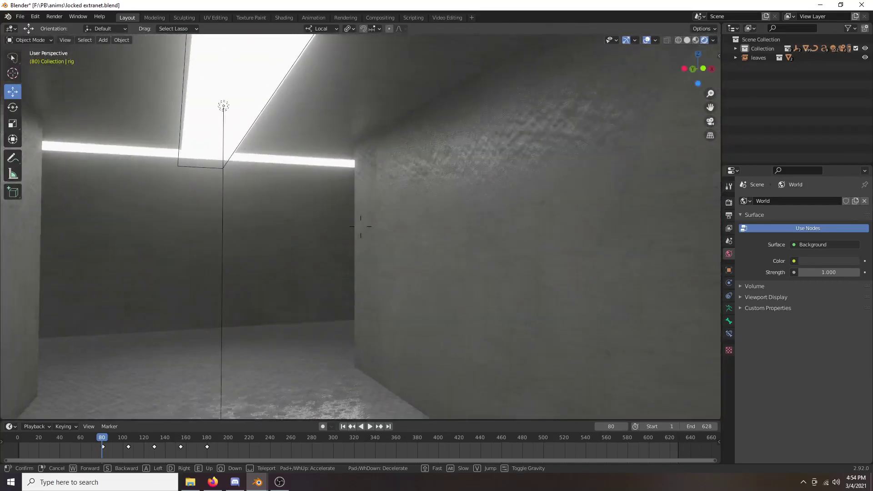
pyautogui.press('w')
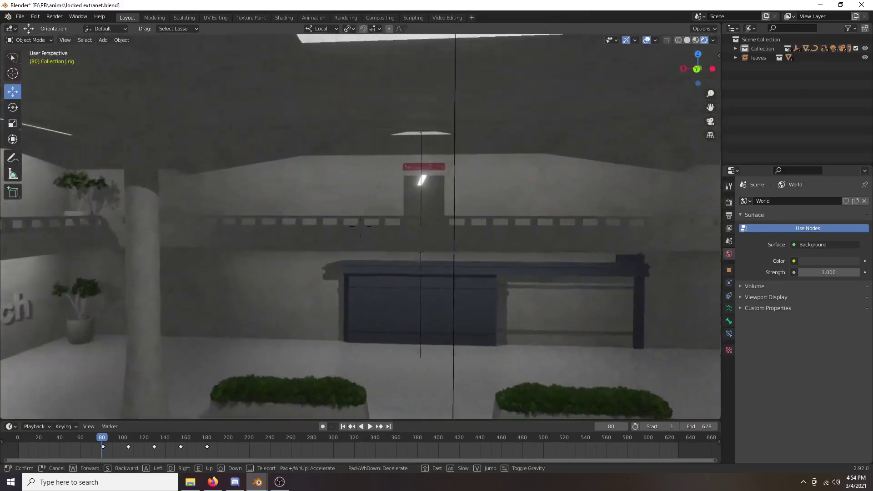
pyautogui.press('w')
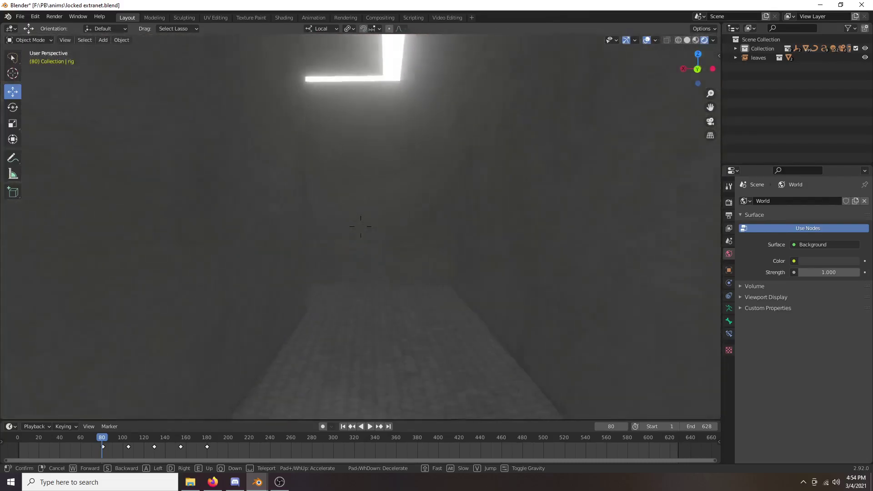
pyautogui.press('w')
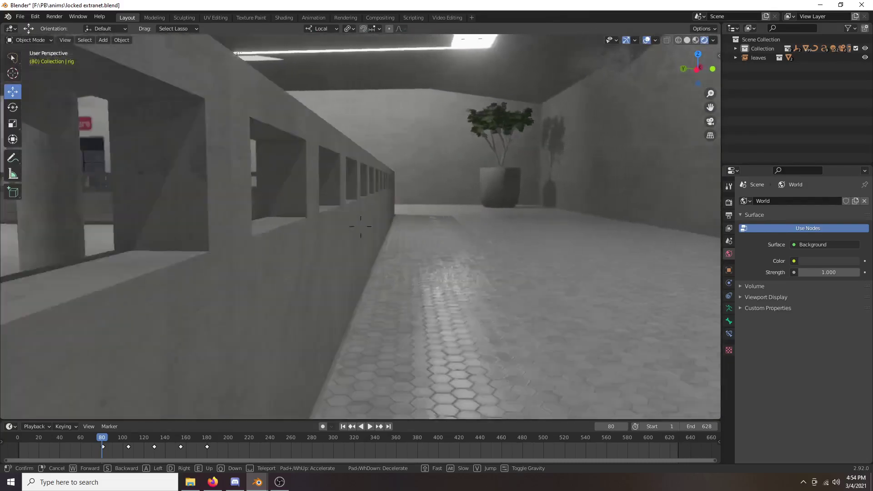
pyautogui.press('w')
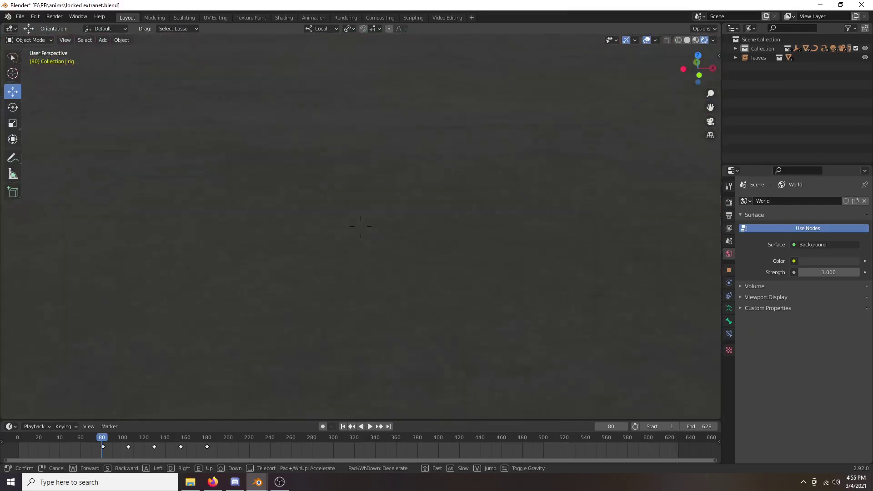
# - Examine the curved reception desk with its laptop, pen cup and blue chair, plus the lobby's benches and hedge planters
pyautogui.press('w')
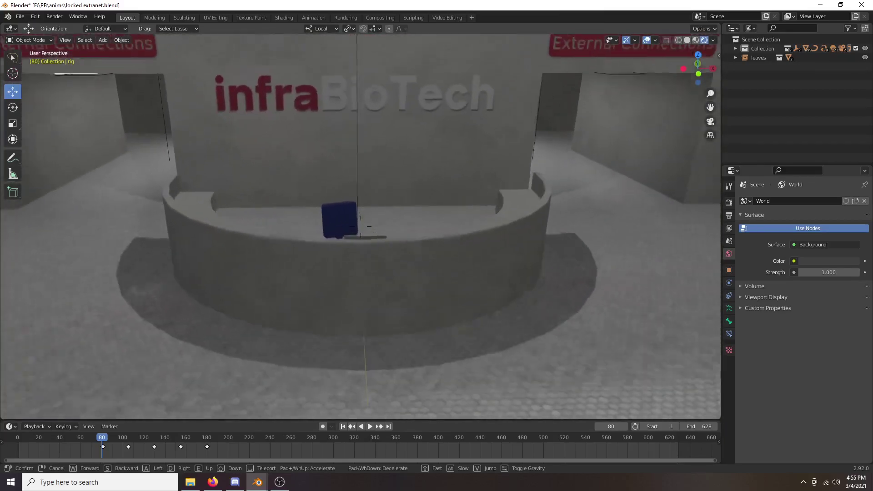
pyautogui.press('w')
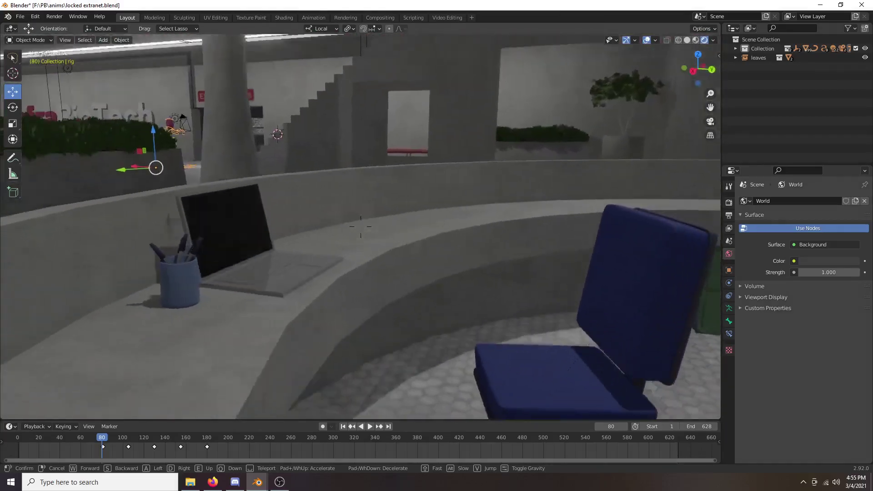
pyautogui.press('d')
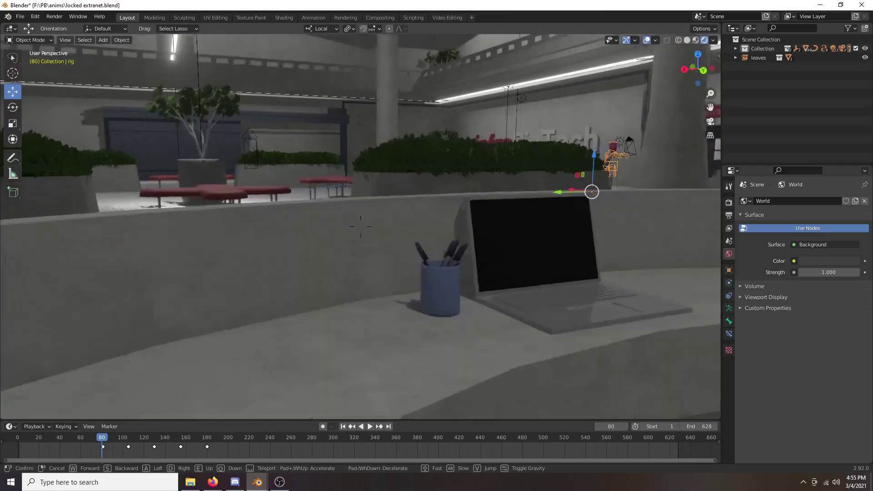
pyautogui.press('w')
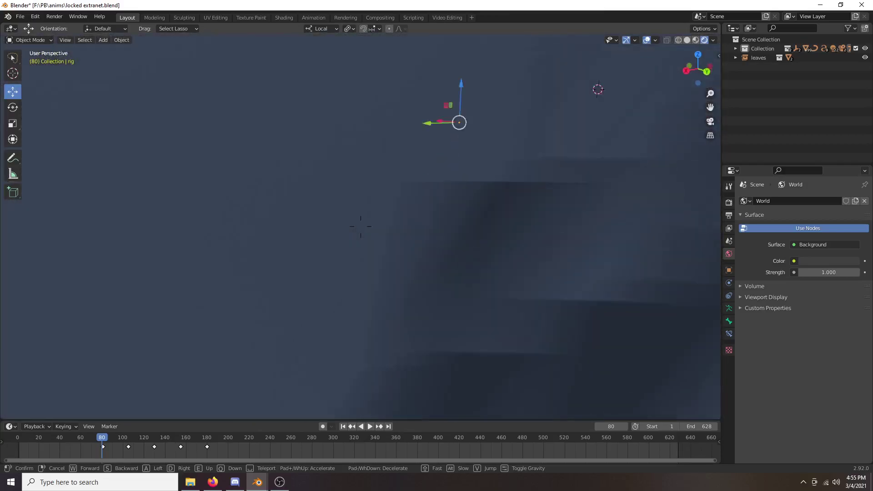
pyautogui.press('s')
pyautogui.press('w')
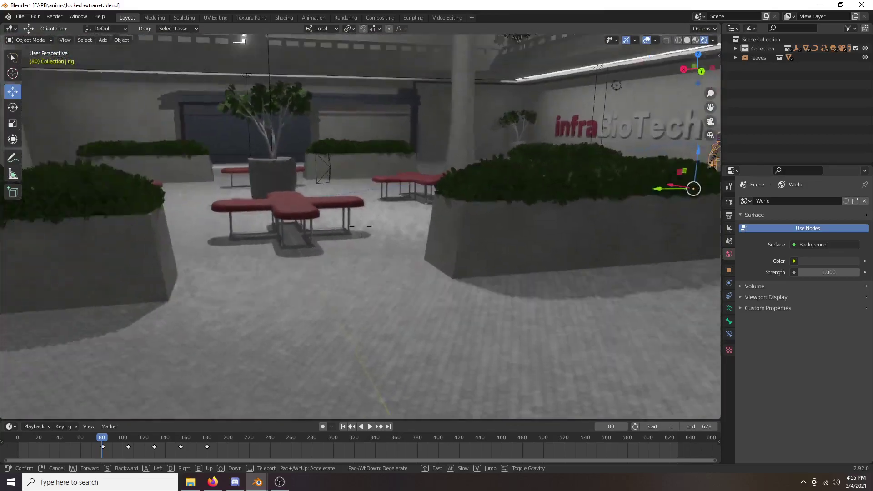
pyautogui.press('w')
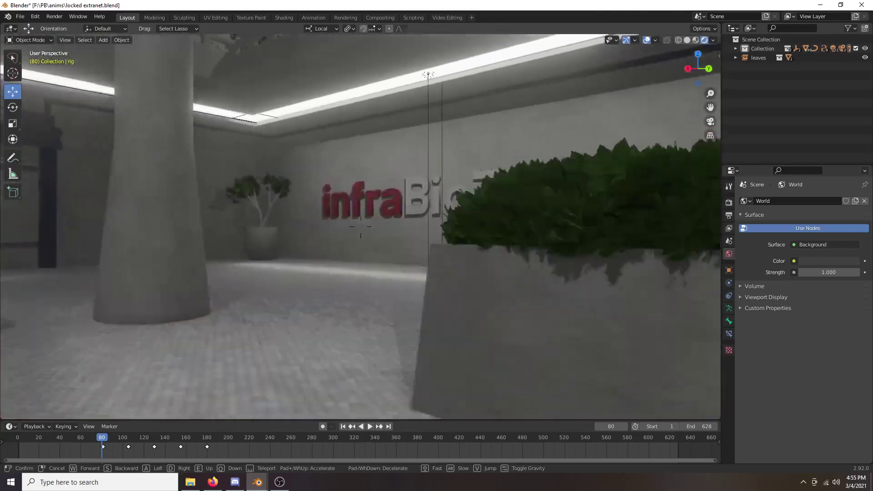
pyautogui.press('s')
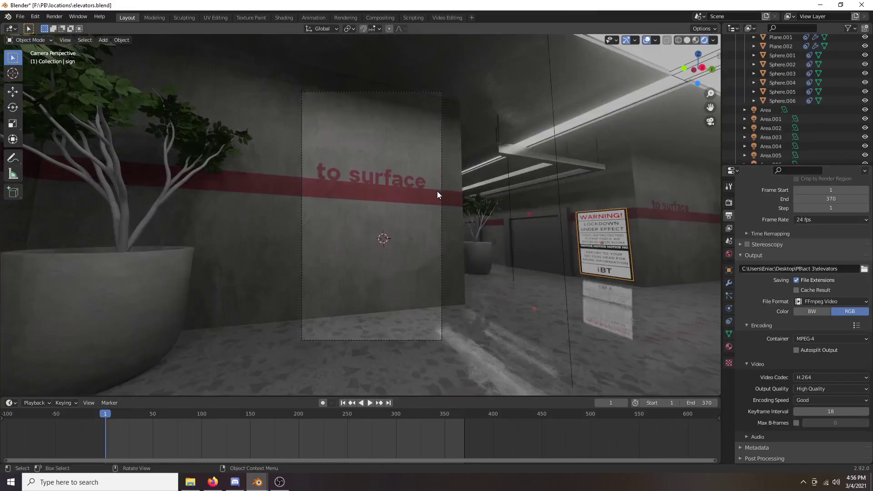
# - Leave the camera view in the elevators file and examine the elevator doors, potted trees, warning sign and posed character
pyautogui.moveTo(438, 195); pyautogui.dragTo(196, 169, button='middle')
pyautogui.press('KP_1')
pyautogui.press('KP_5')
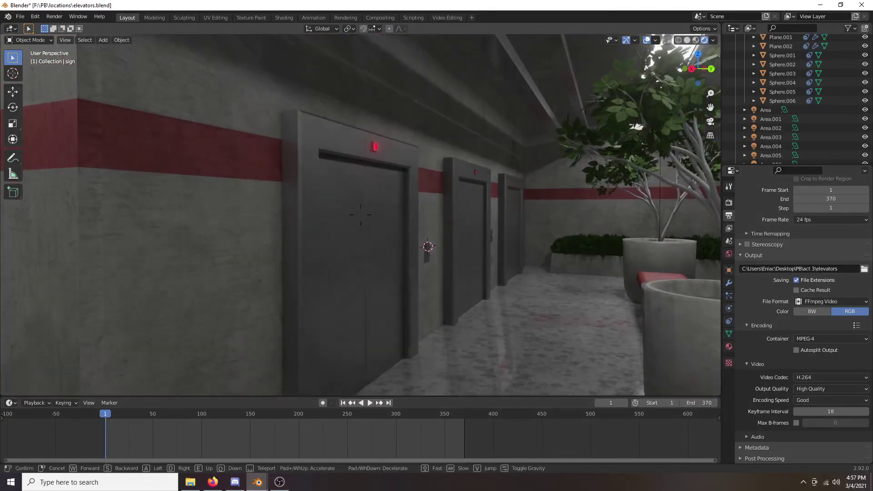
pyautogui.press('w')
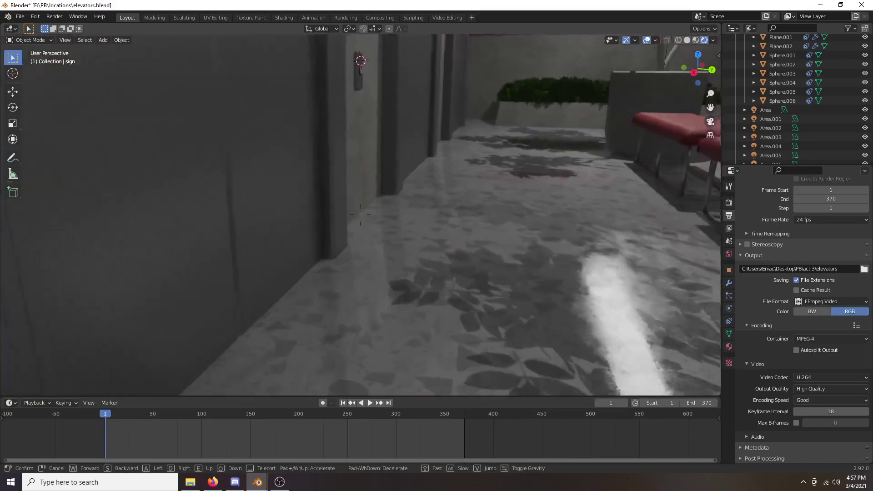
pyautogui.press('w')
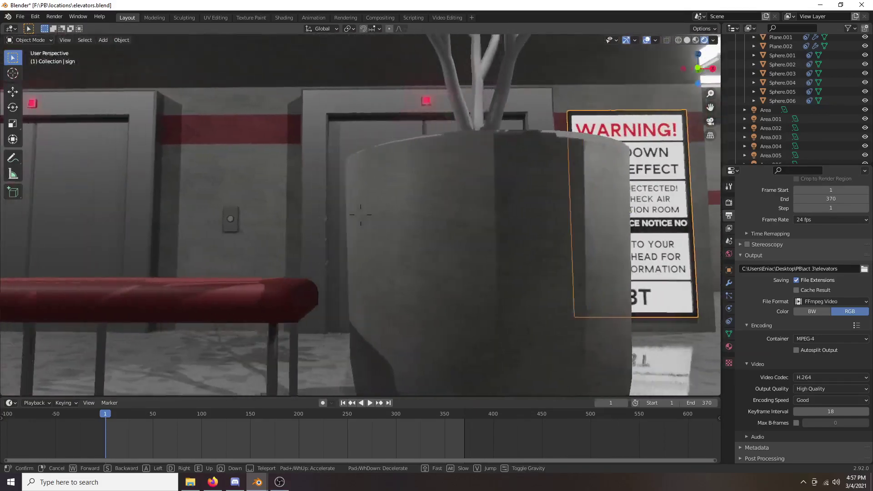
pyautogui.press('w')
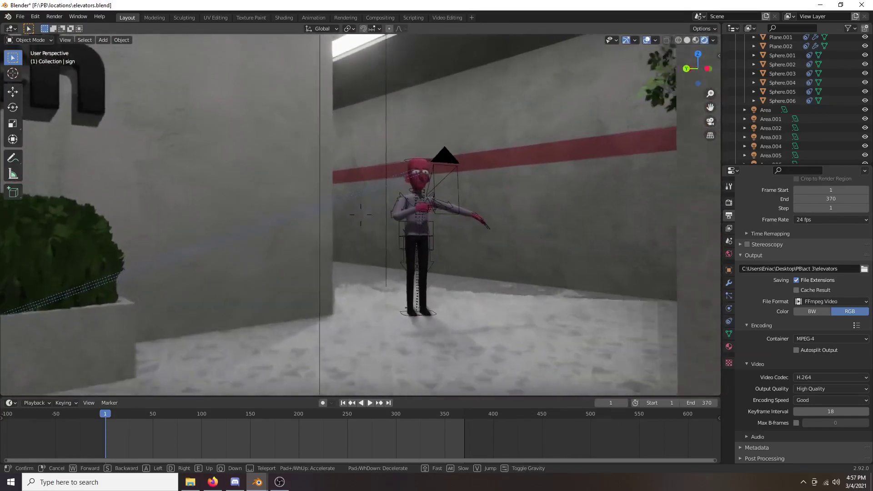
pyautogui.press('w')
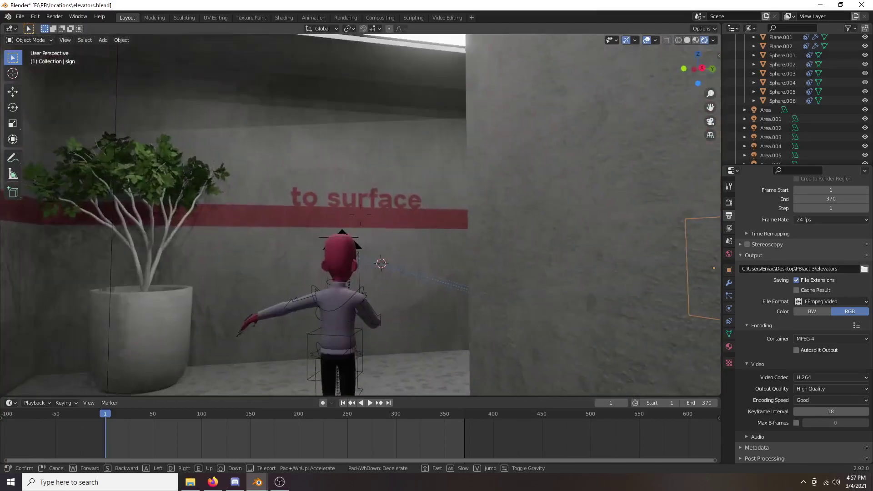
pyautogui.press('w')
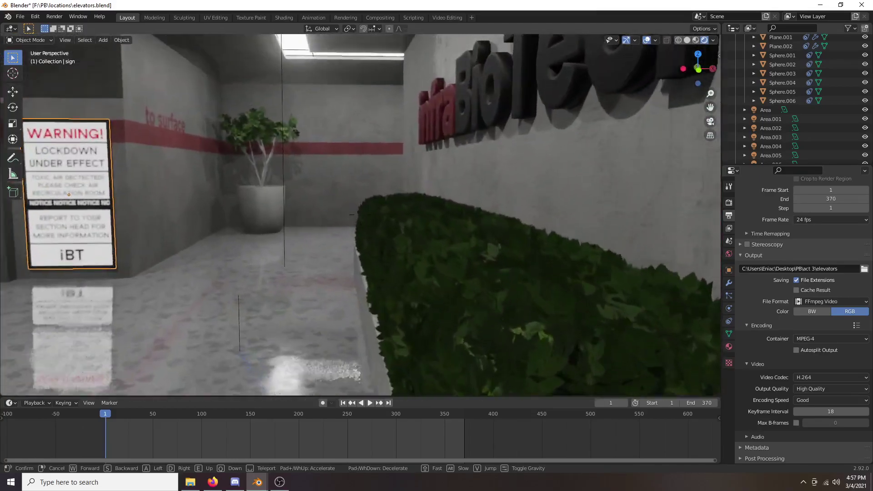
# - Inspect the elevator hall's ceiling light strips, potted trees and the hedge planter along the end wall
pyautogui.press('s')
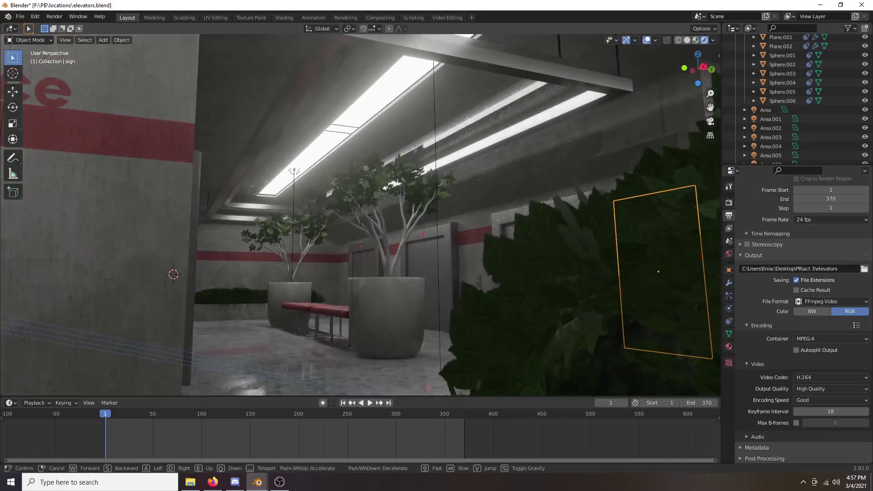
pyautogui.press('w')
pyautogui.press('w')
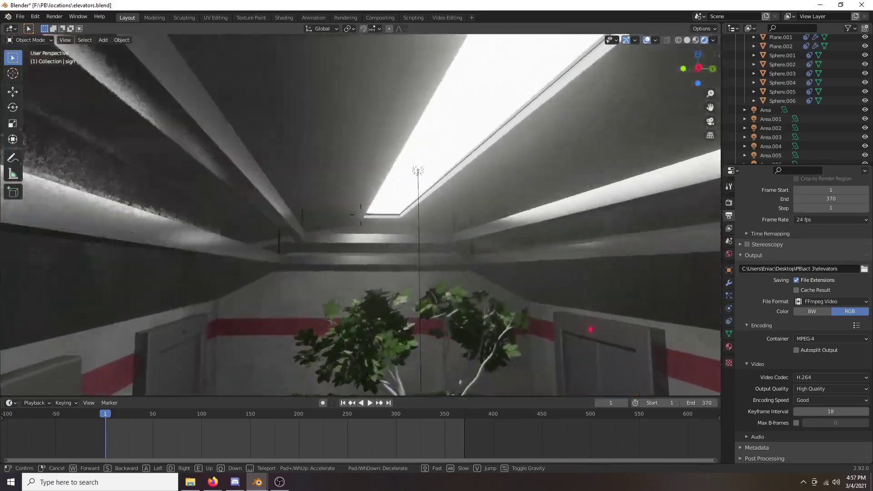
pyautogui.press('w')
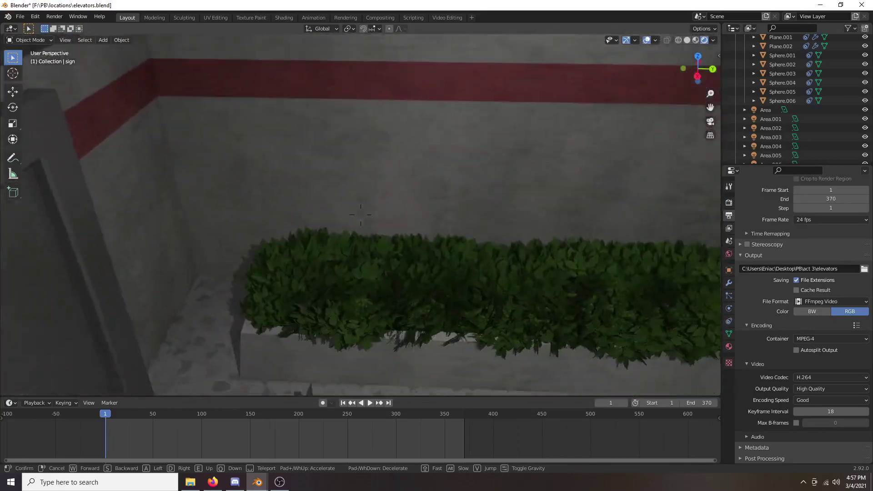
pyautogui.press('Escape')
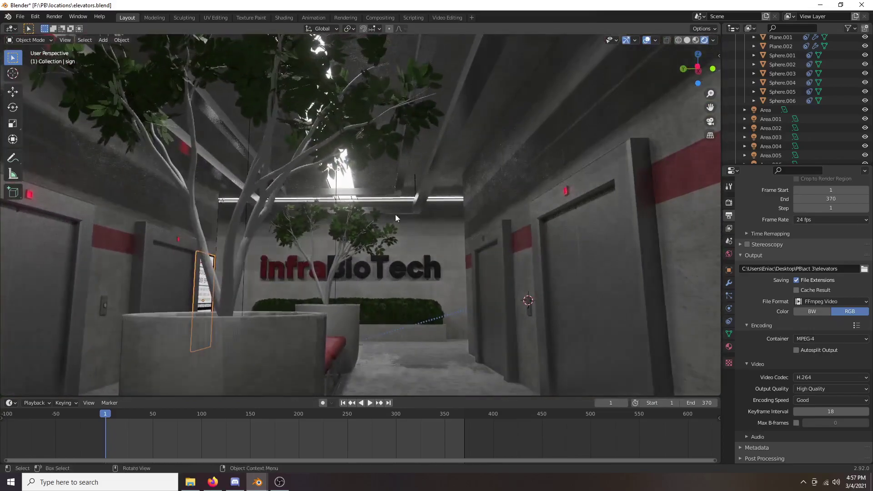
# - Examine the elevator doors and call buttons up close, along with the "to surface" lettering on the red-striped wall
pyautogui.press('w')
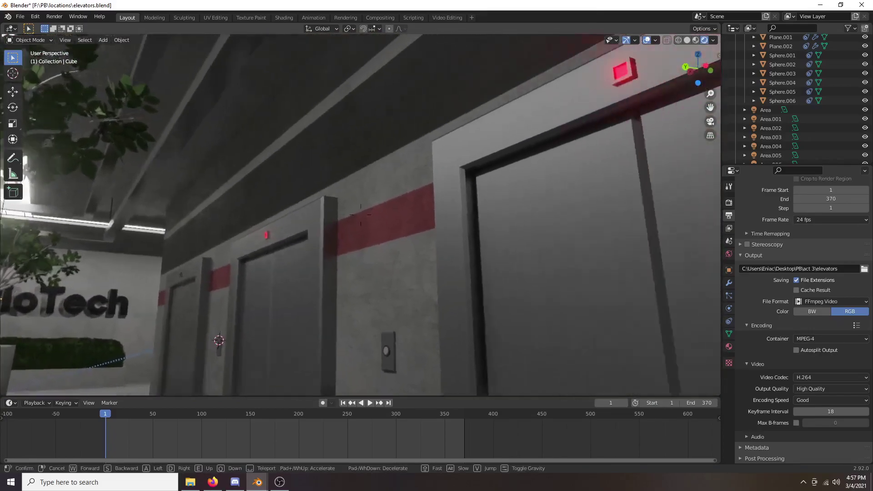
pyautogui.press('a')
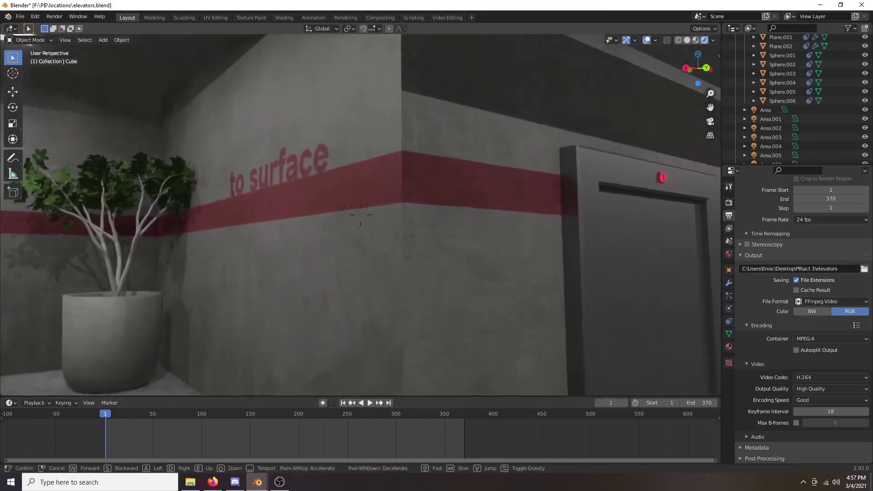
pyautogui.press('w')
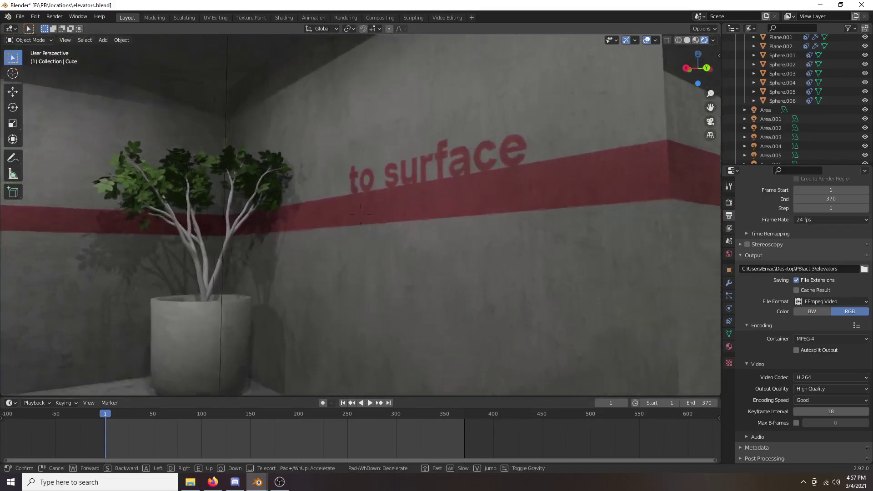
pyautogui.press('Escape')
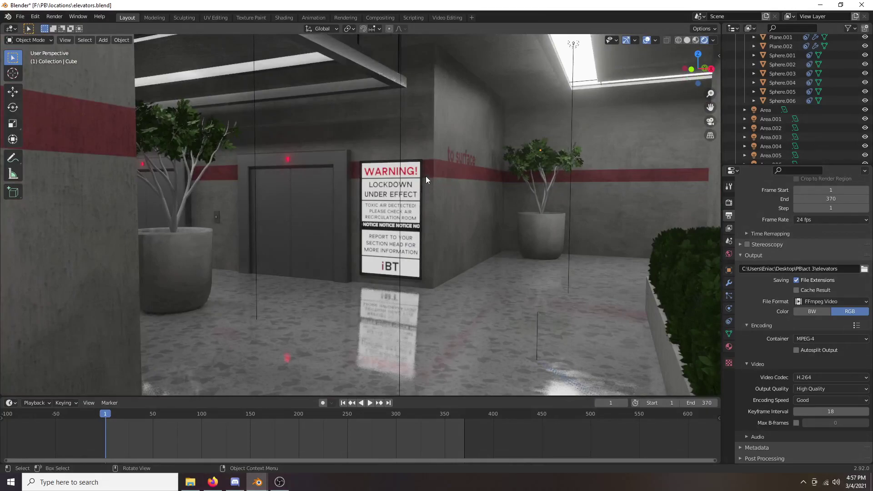
# - Examine the lockdown warning sign beside the elevator and the light reflections on the speckled floor in front of it
pyautogui.hotkey('shift', '`')
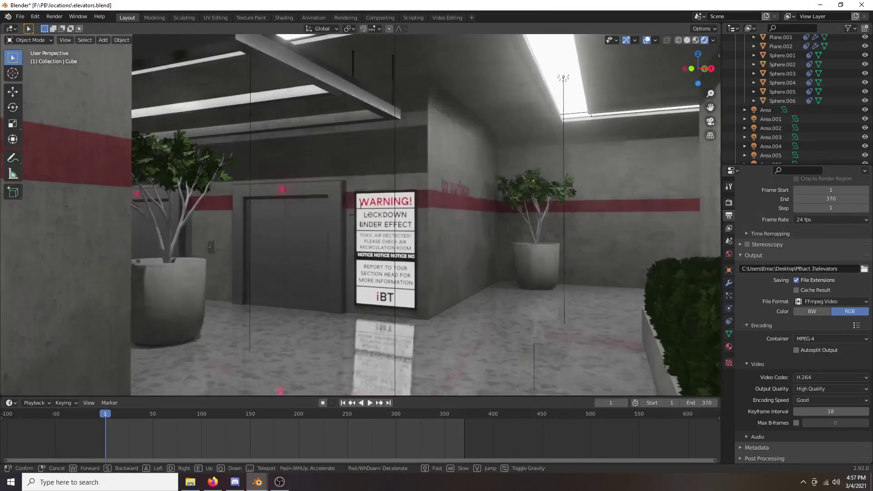
pyautogui.press('w')
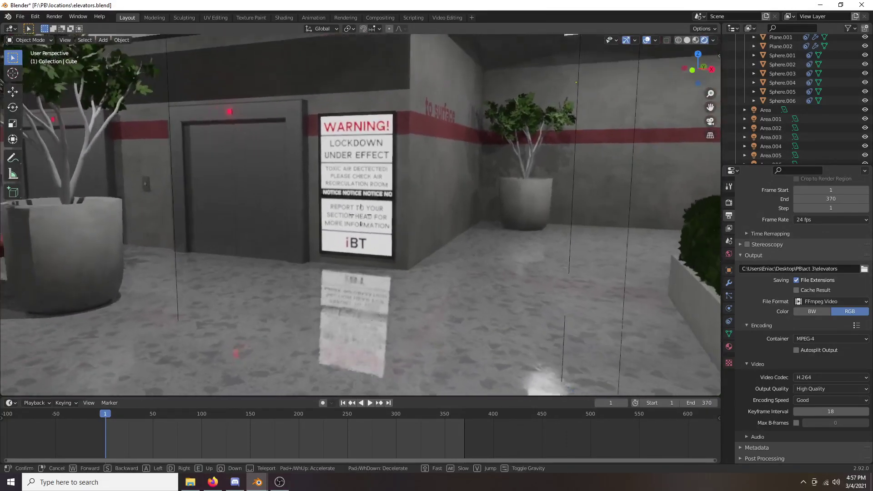
pyautogui.press('Escape')
pyautogui.hotkey('shift', '`')
pyautogui.press('w')
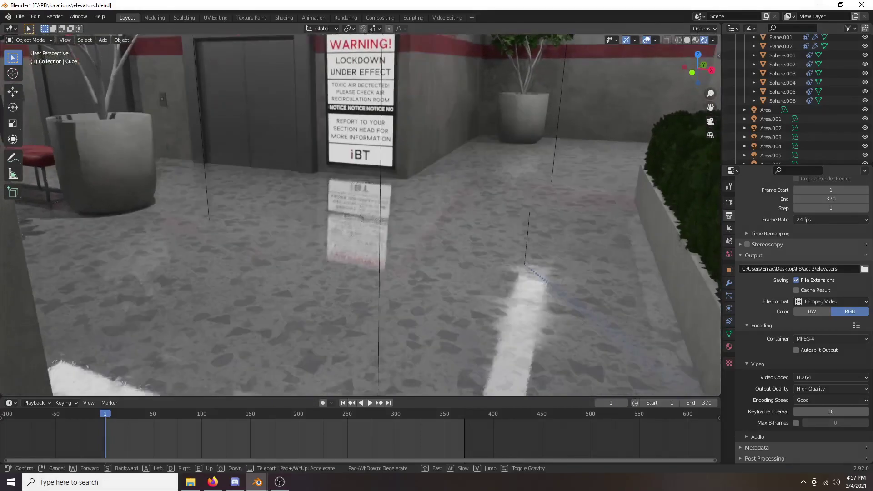
pyautogui.press('w')
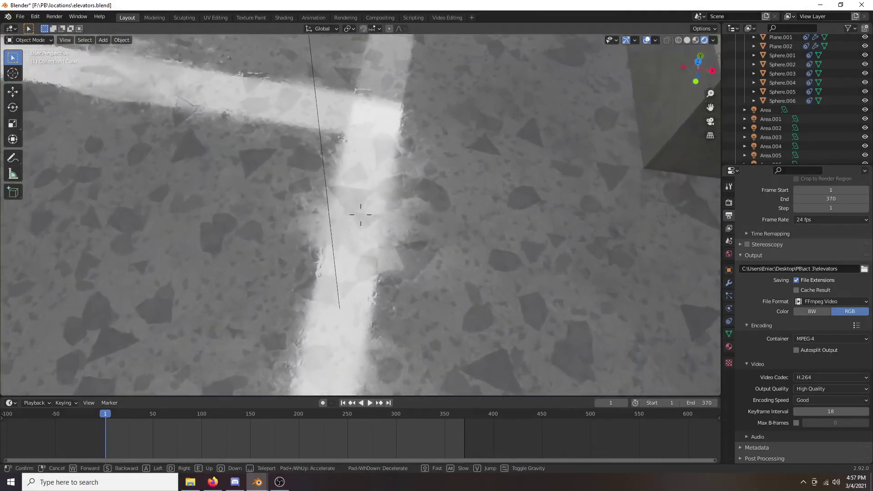
pyautogui.press('s')
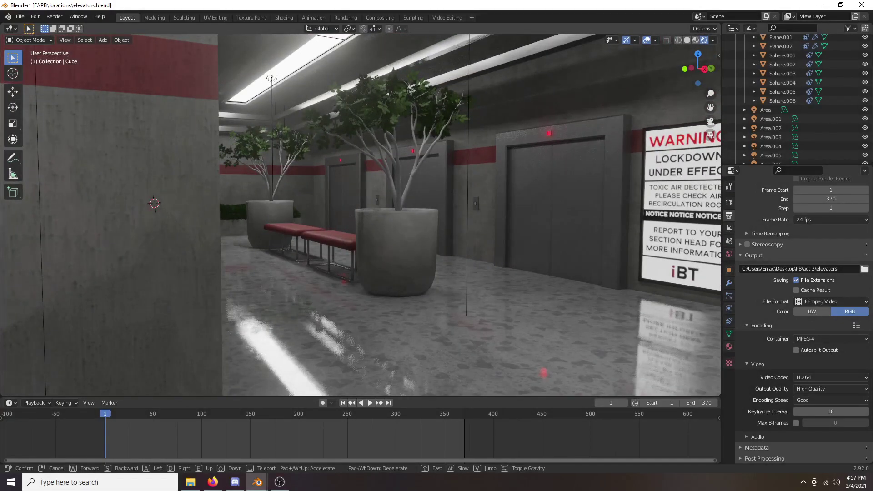
# - Examine the elevator doors behind the red benches and the posed character beside the infraBioTech wall sign
pyautogui.press('w')
pyautogui.press('w')
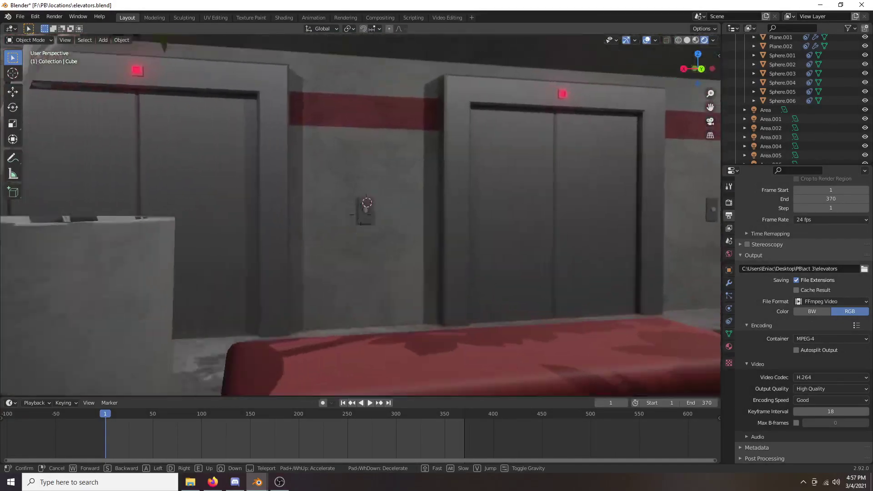
pyautogui.press('w')
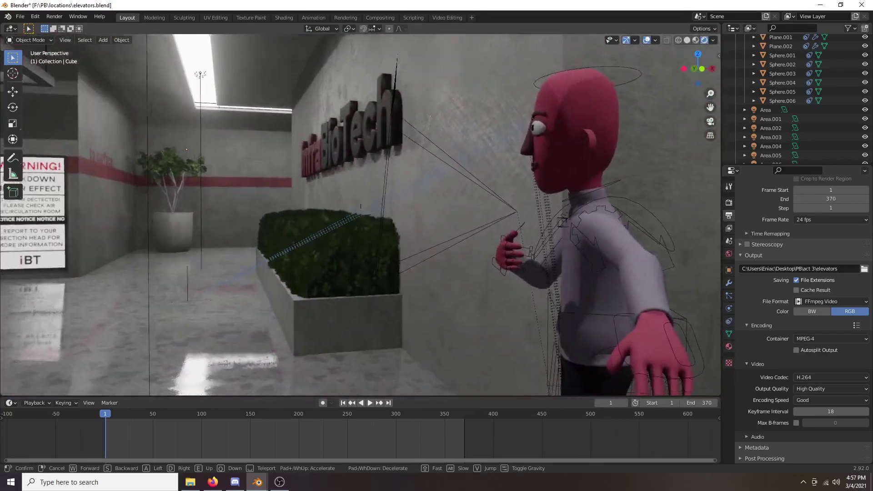
pyautogui.click(360, 218)
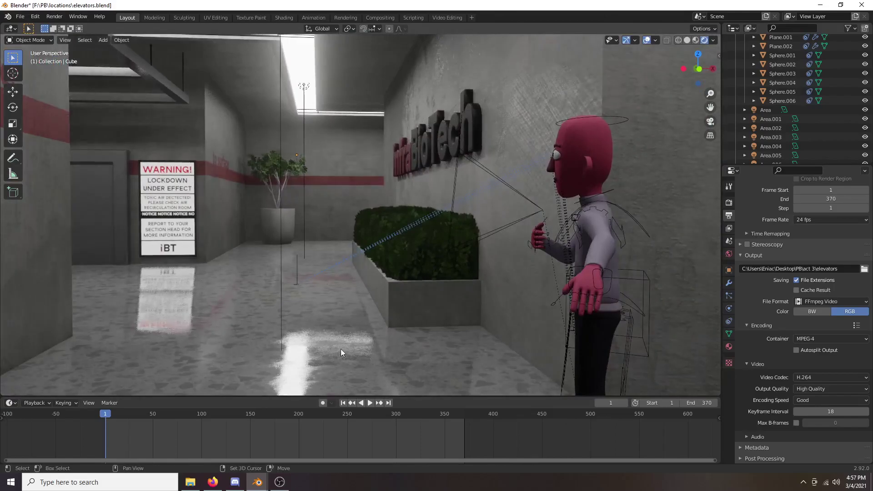
# - Preview the character's animation by playing it and scrubbing to frames 168 and 363, checking the shot through the scene camera
pyautogui.press('space')
pyautogui.press('space')
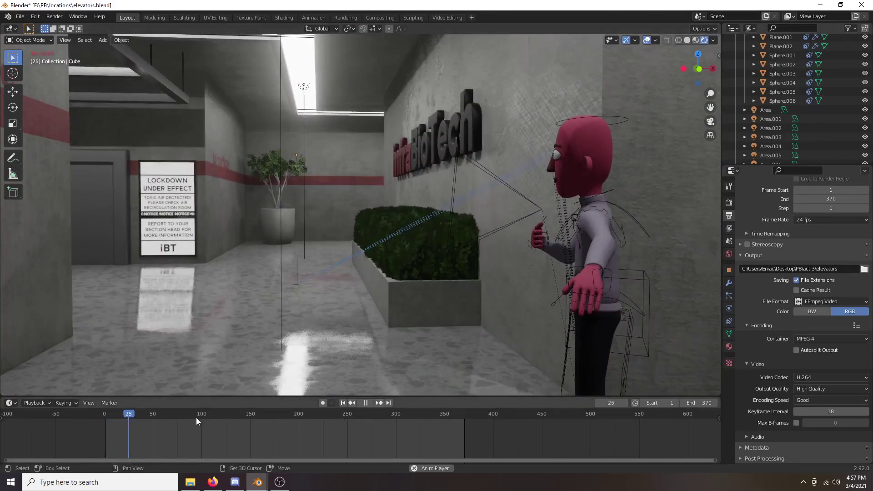
pyautogui.click(129, 415)
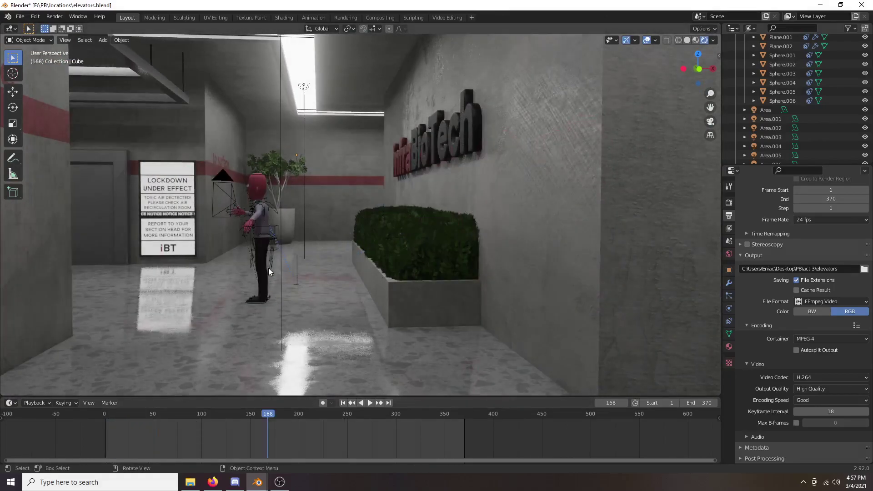
pyautogui.press('KP_0')
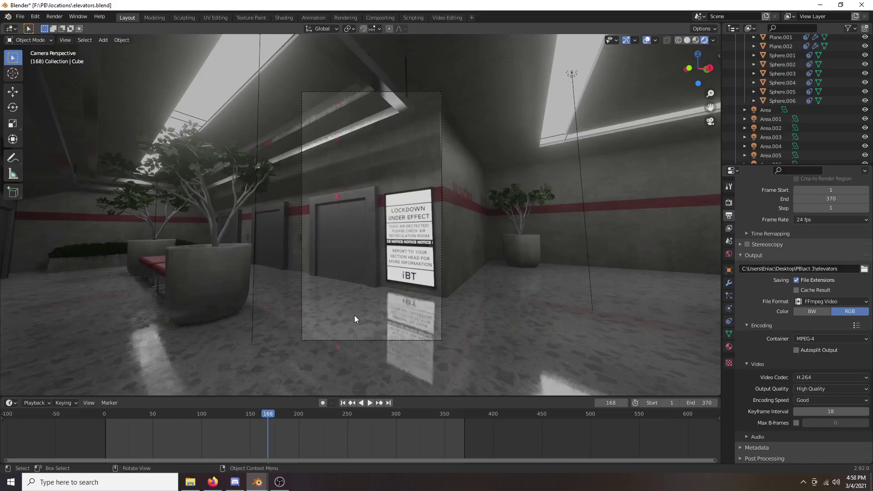
pyautogui.press('space')
pyautogui.moveTo(300, 418); pyautogui.dragTo(458, 418)
pyautogui.press('space')
# - Leave the camera view and examine the character in front of the infraBioTech lettering, plus the potted trees between the elevators
pyautogui.moveTo(314, 259); pyautogui.dragTo(431, 273, button='middle')
pyautogui.hotkey('shift', '`')
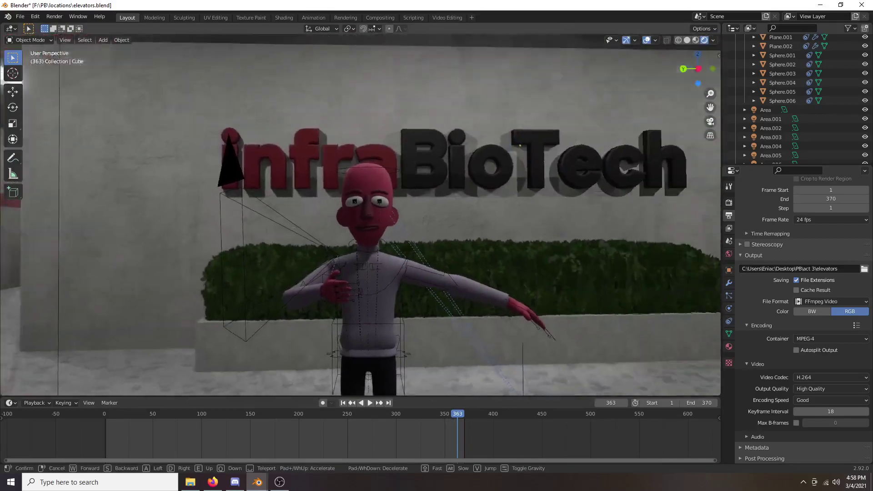
pyautogui.press('w')
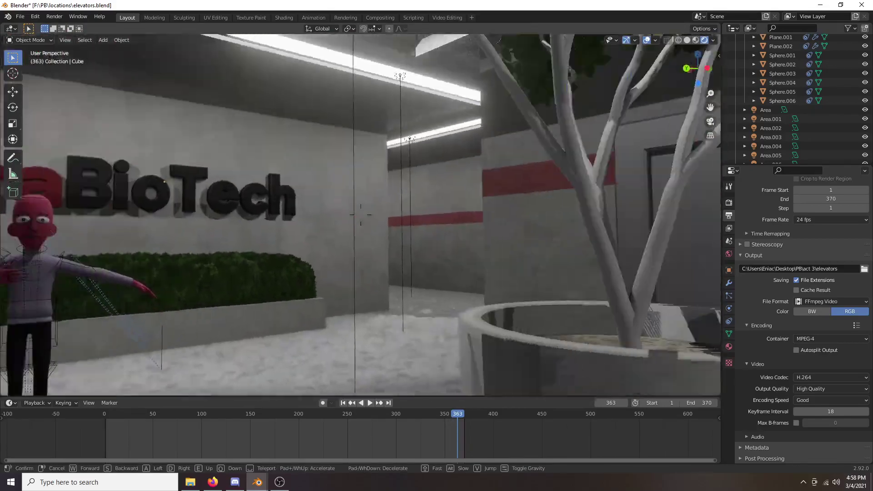
pyautogui.press('a')
pyautogui.press('s')
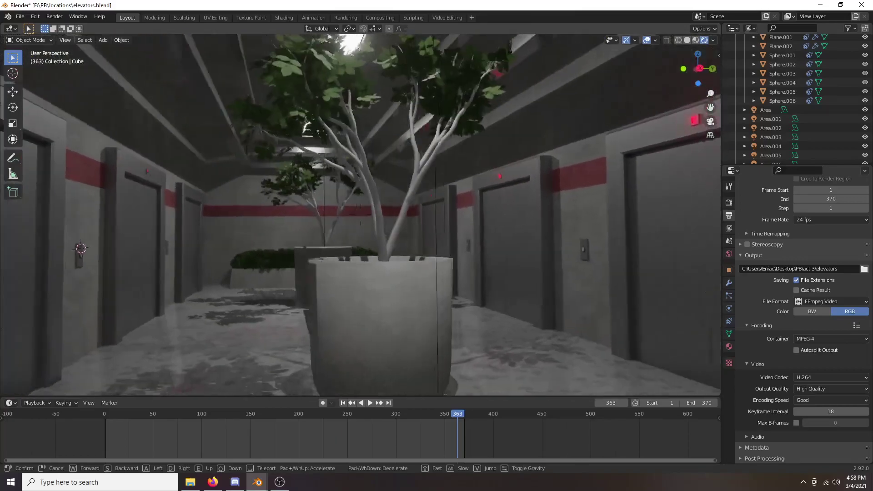
# - Inspect the elevator hall along the red benches up to the hedge planter at the end wall
pyautogui.press('a')
pyautogui.press('w')
pyautogui.press('w')
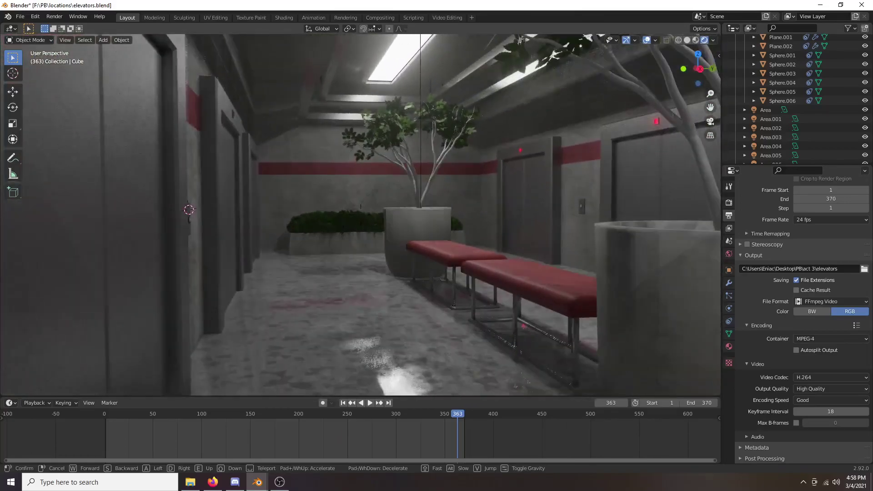
pyautogui.press('w')
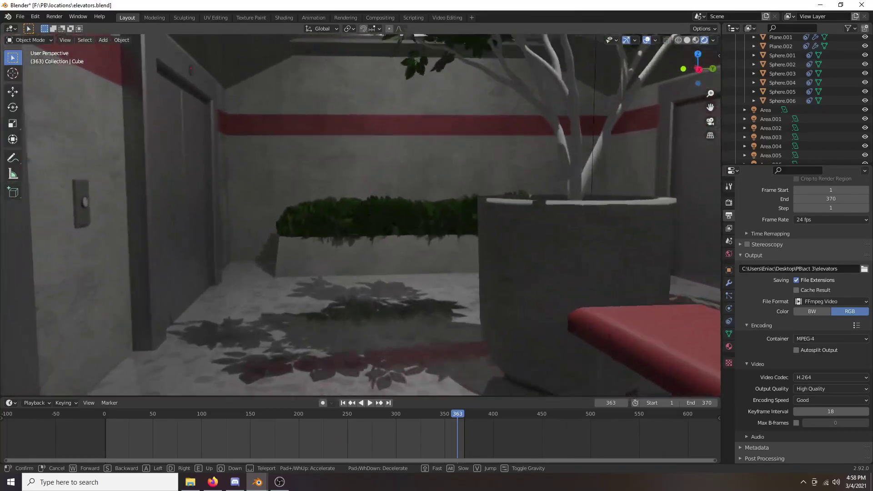
pyautogui.press('s')
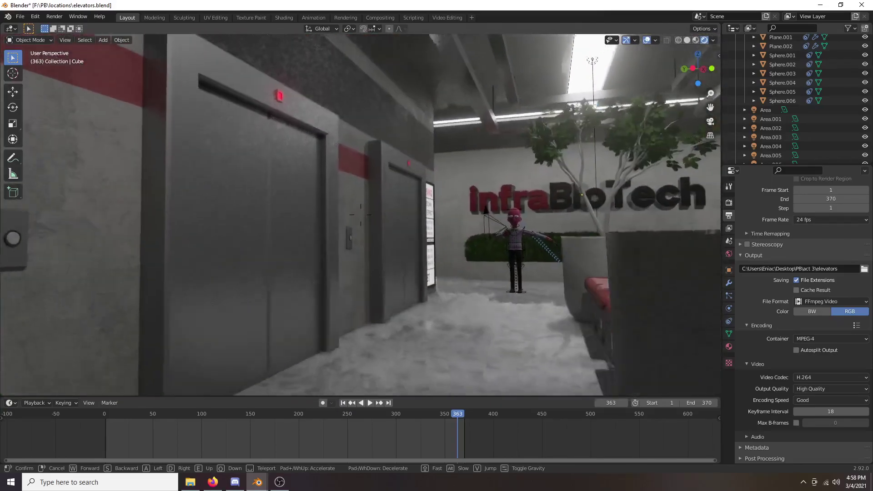
# - Inspect the ceiling light strips above the elevators and the floor at the character's feet near the warning sign
pyautogui.press('w')
pyautogui.press('w')
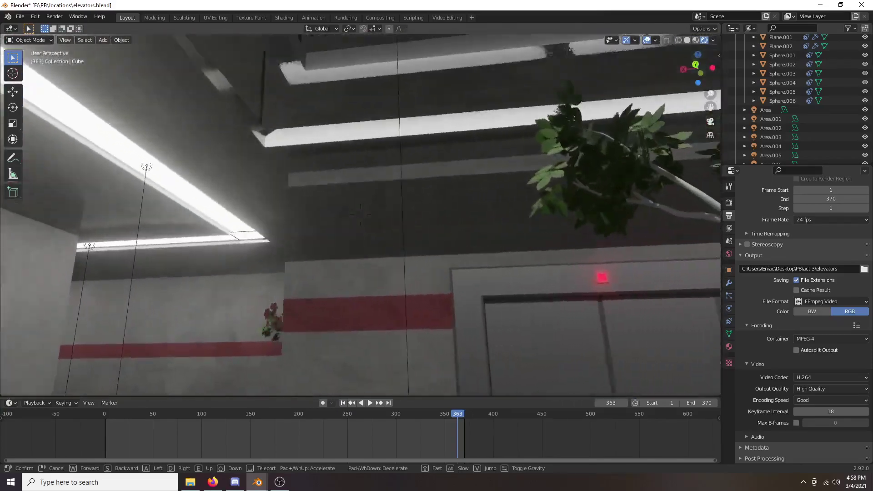
pyautogui.press('s')
pyautogui.press('s')
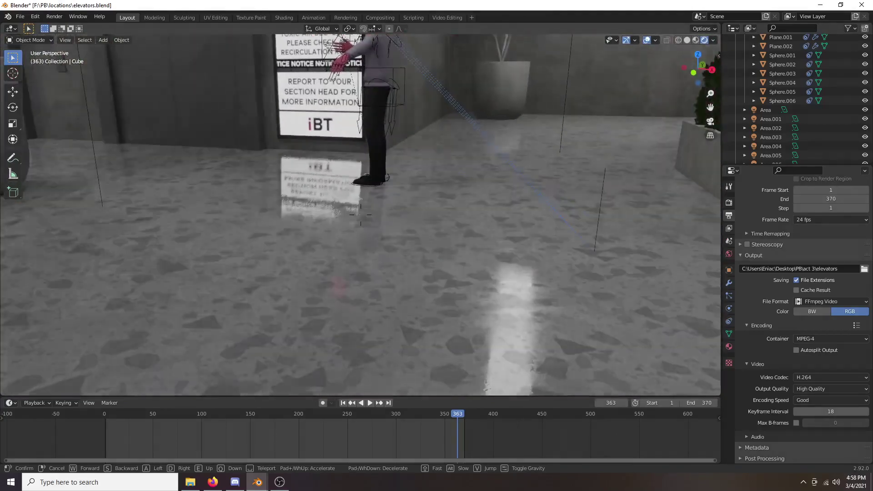
pyautogui.click(361, 219)
# - Examine the elevators beside the end-wall hedge and frame the whole hall looking back toward the infraBioTech sign
pyautogui.hotkey('shift', '`')
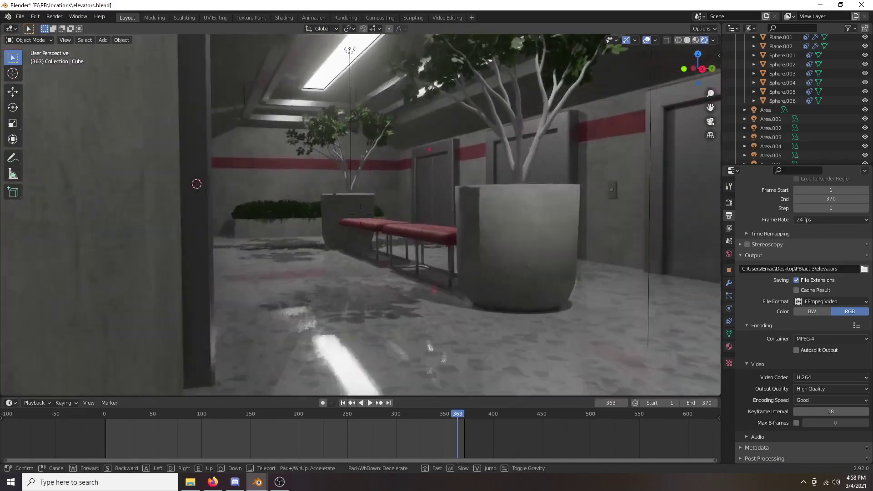
pyautogui.press('w')
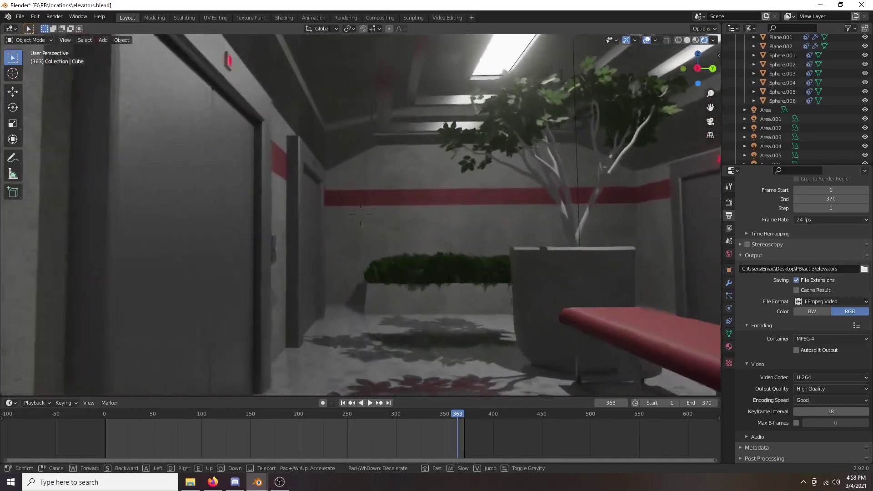
pyautogui.press('s')
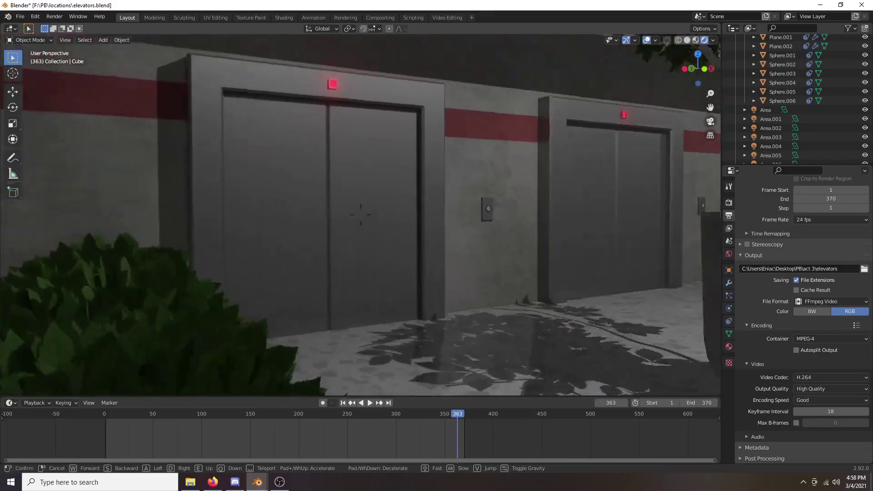
pyautogui.press('w')
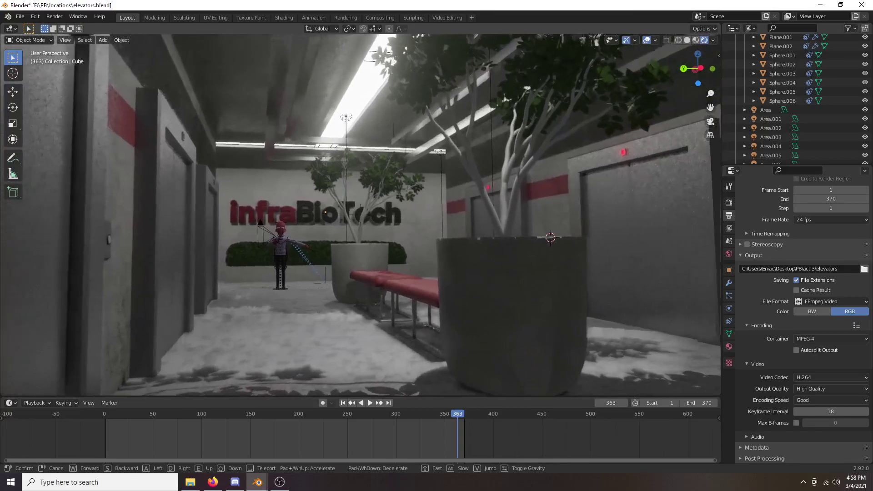
pyautogui.click(359, 219)
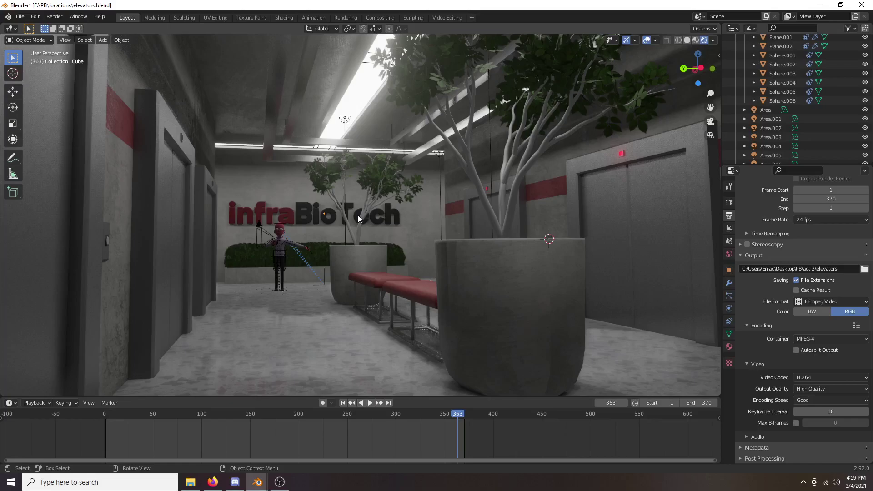
# - Examine the character and the lockdown warning sign up close with the camera rig beside them
pyautogui.hotkey('shift', '`')
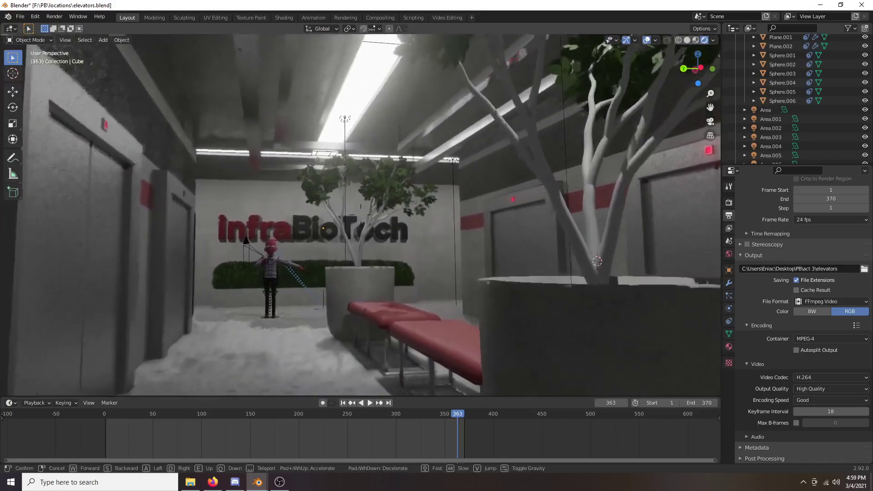
pyautogui.press('w')
pyautogui.press('d')
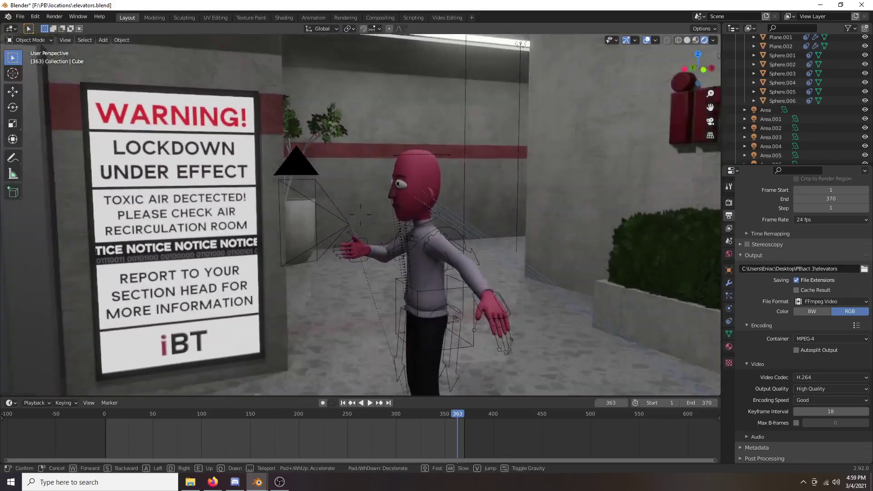
pyautogui.press('s')
pyautogui.click(360, 215)
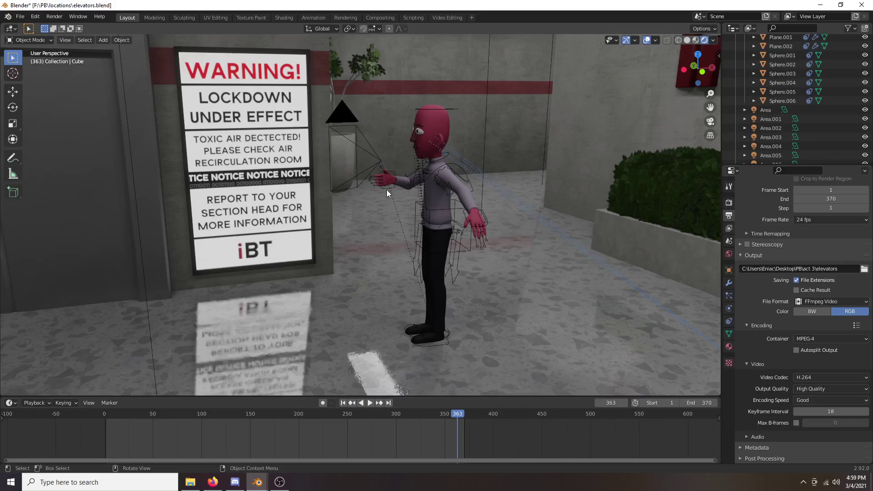
# - Examine the "to surface" corridor with its potted tree and the hedge below the infraBioTech lettering
pyautogui.hotkey('shift', '`')
pyautogui.press('w')
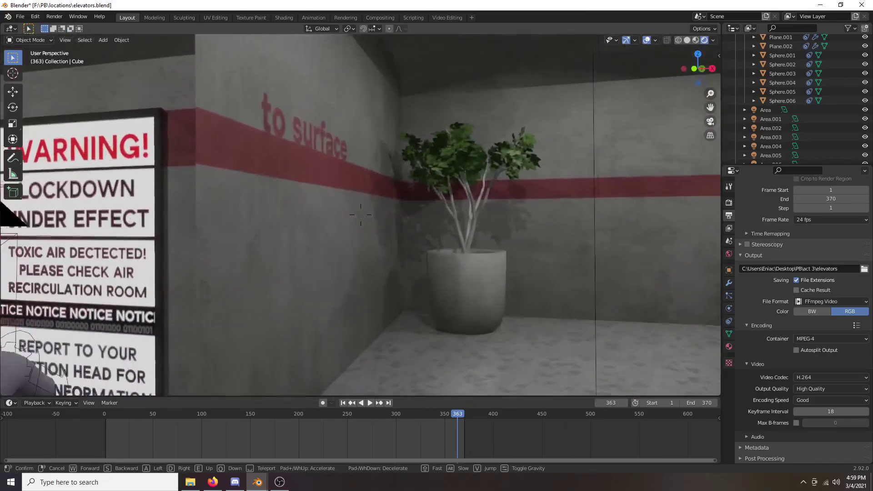
pyautogui.press('w')
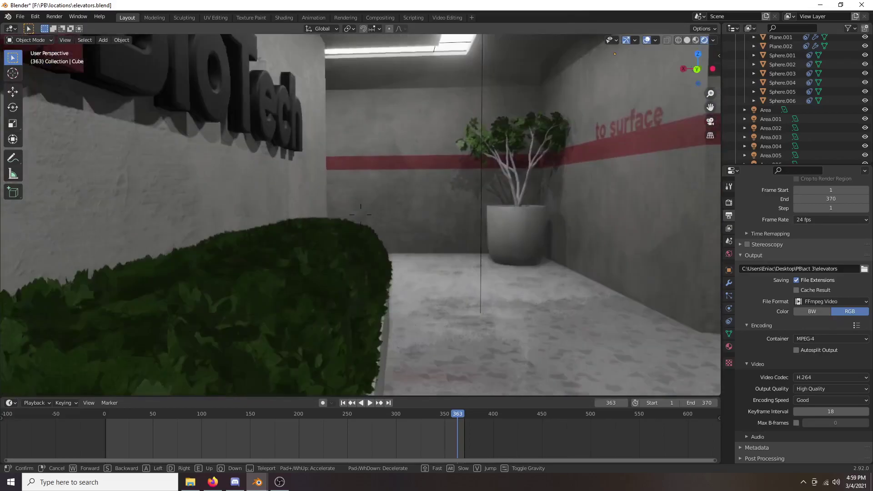
pyautogui.press('w')
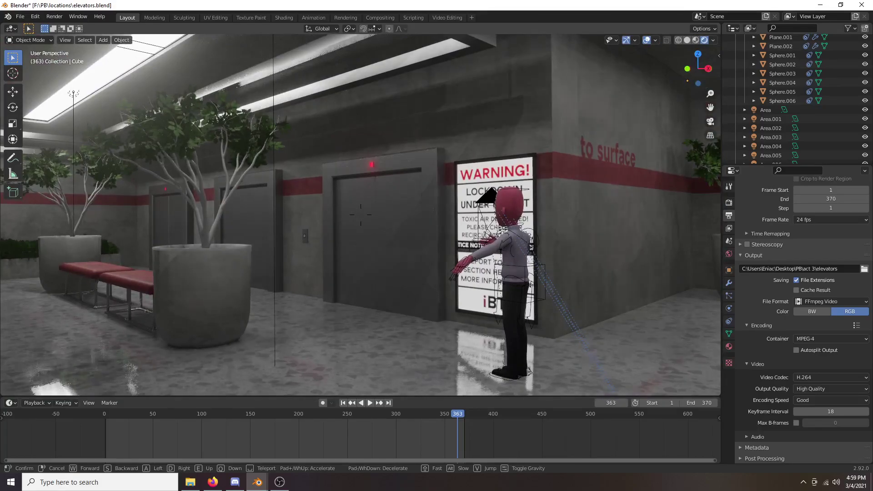
pyautogui.press('s')
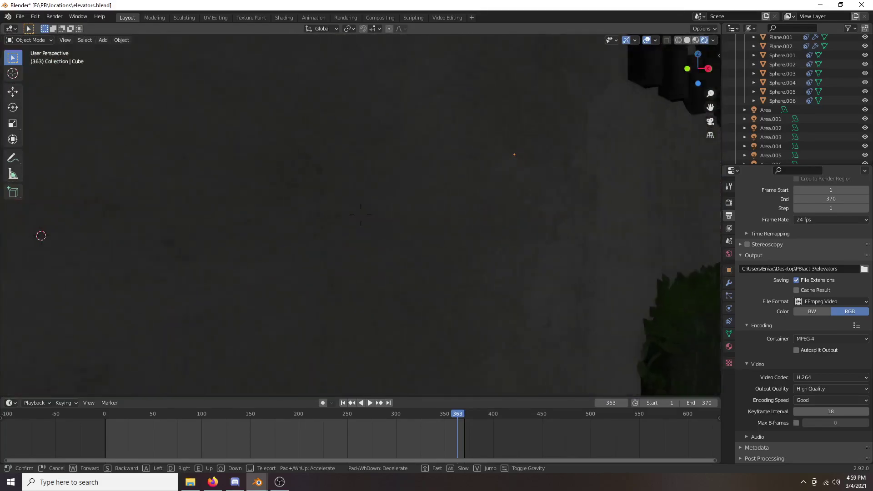
pyautogui.press('w')
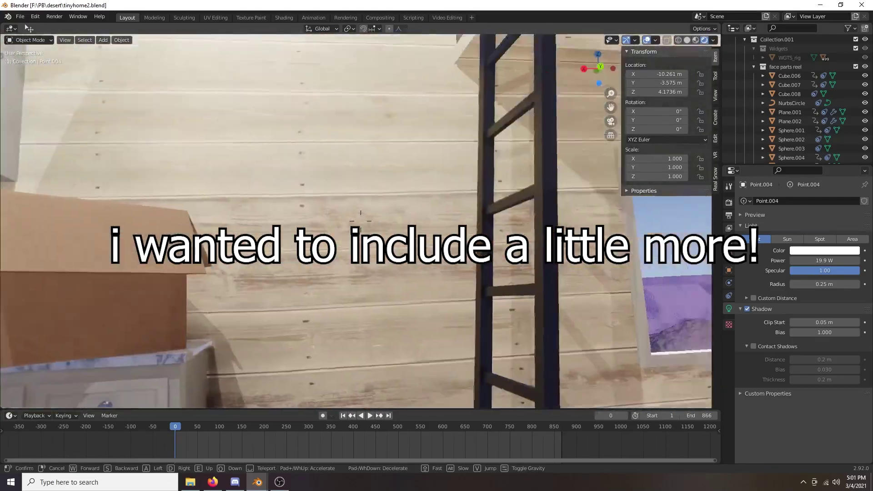
# - Inspect the tiny home's ladder and kitchen area and the red character in front of the large window
pyautogui.click(362, 224)
pyautogui.hotkey('shift', '`')
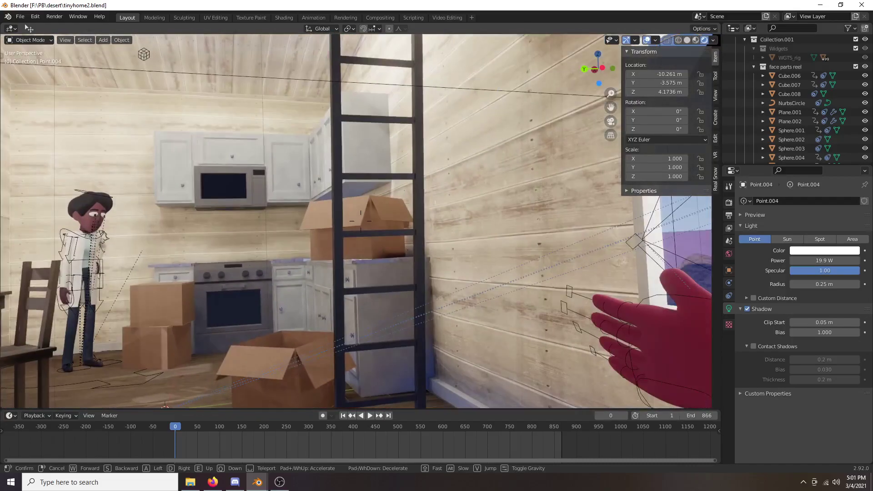
pyautogui.press('d')
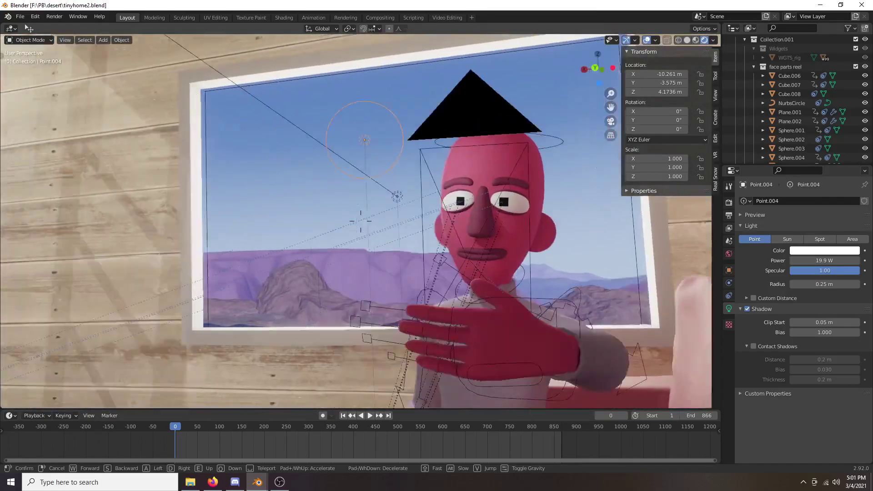
pyautogui.press('s')
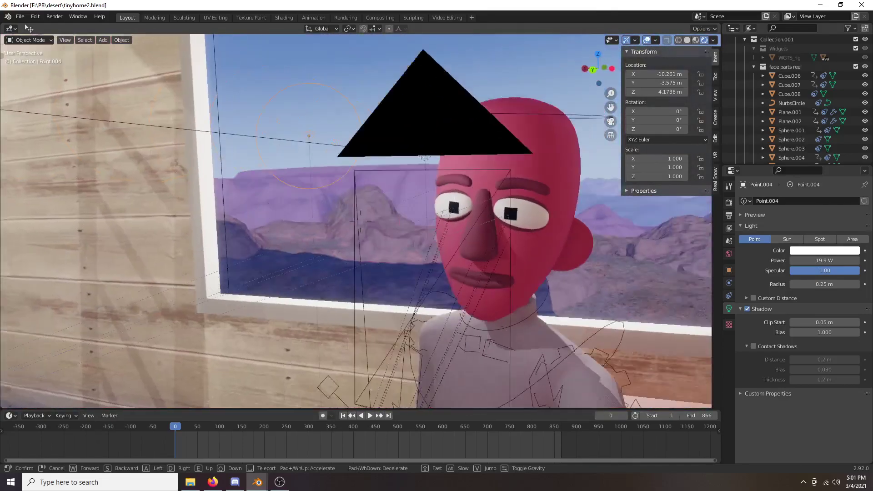
pyautogui.press('w')
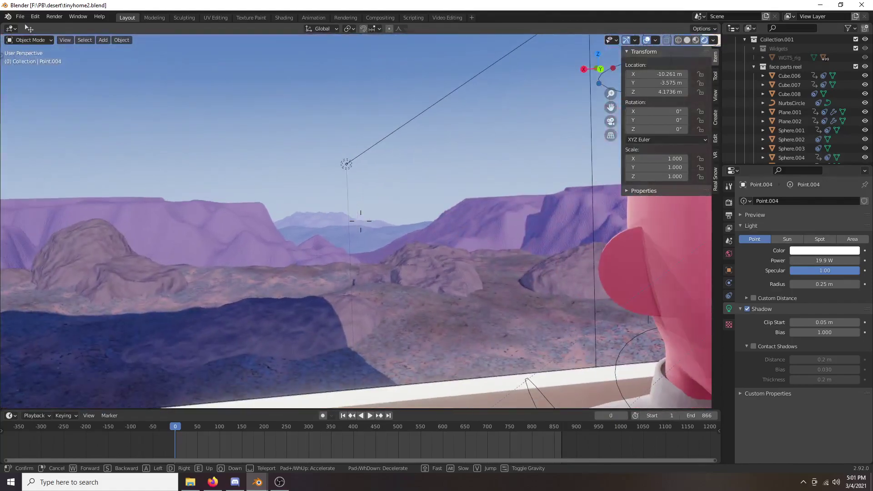
# - Examine the desert ground along the house's outer wall and the boulders and mesas surrounding it
pyautogui.press('s')
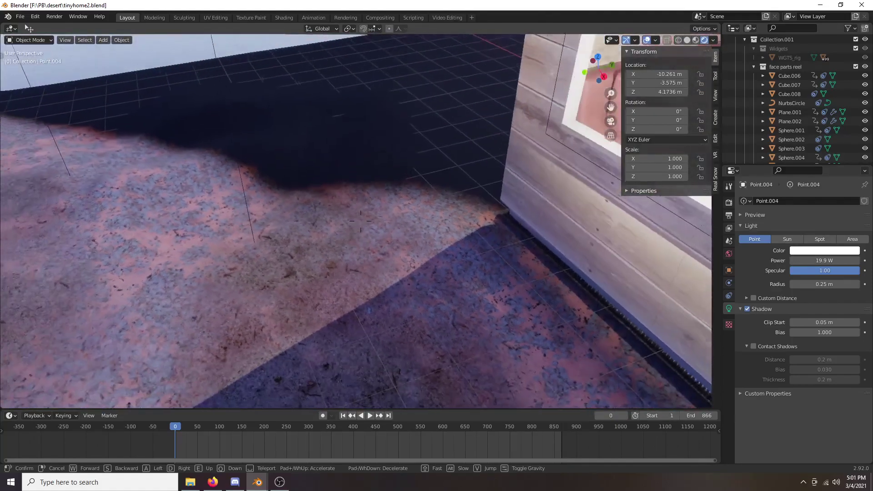
pyautogui.press('s')
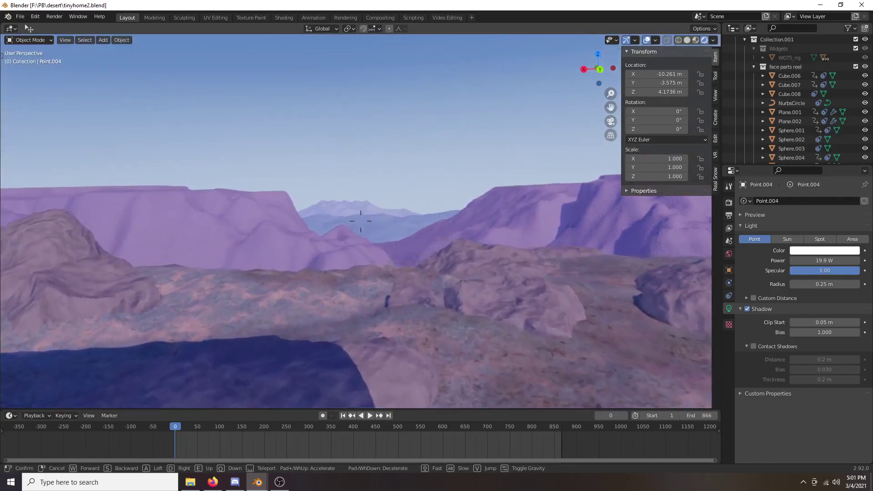
pyautogui.press('w')
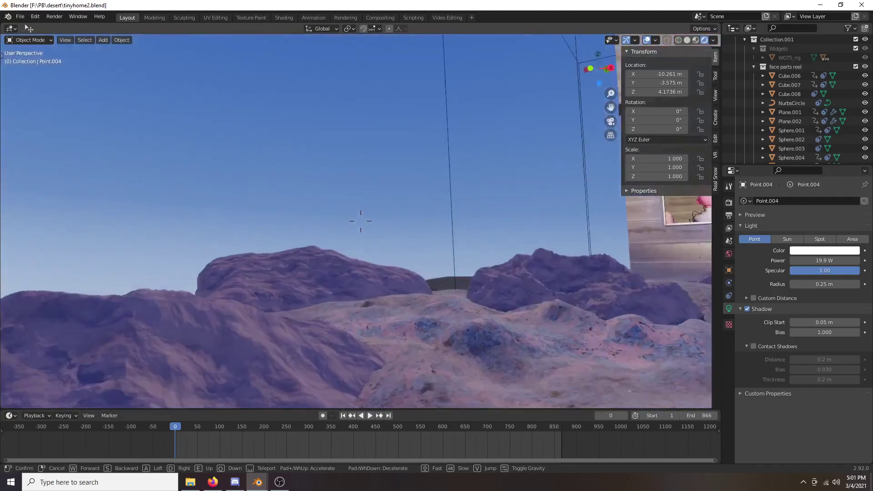
pyautogui.press('w')
pyautogui.press('w')
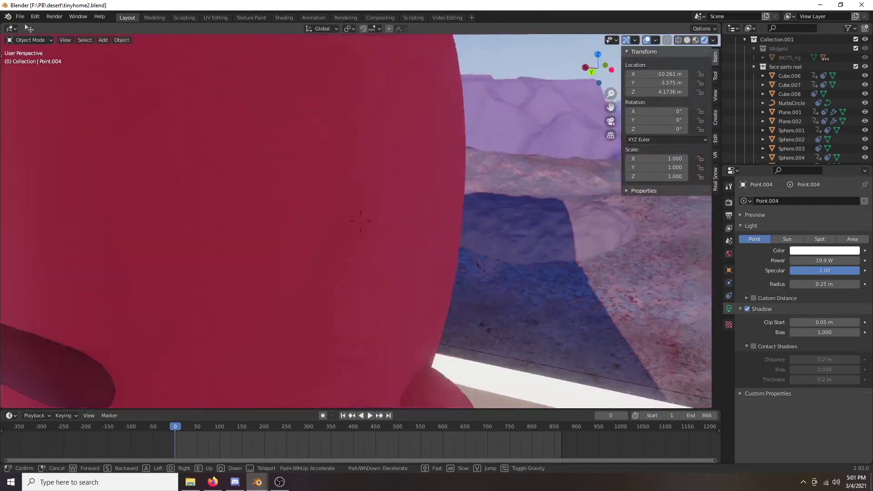
# - Examine the desert canyon backdrop through the window from inside the home and from just outside it
pyautogui.press('s')
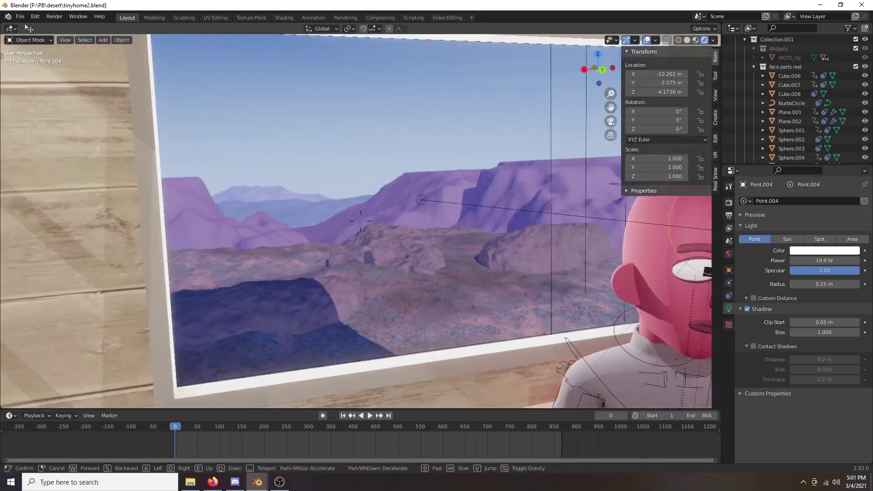
pyautogui.press('w')
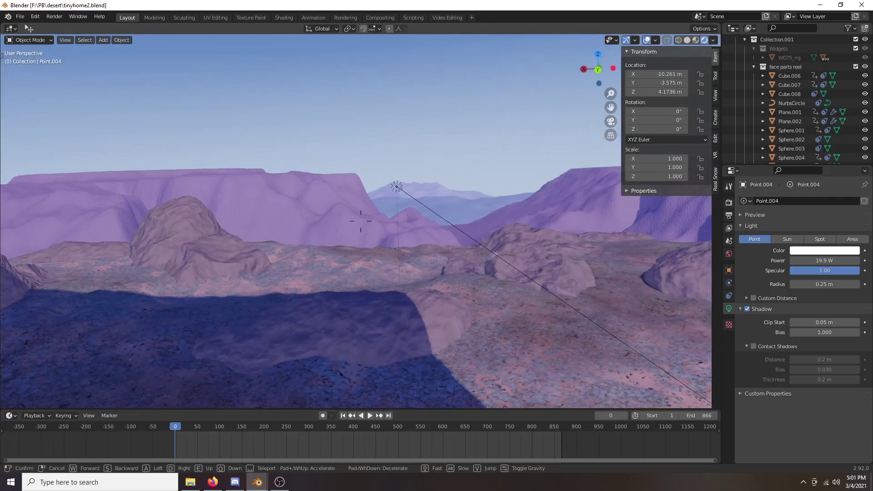
pyautogui.press('s')
pyautogui.press('w')
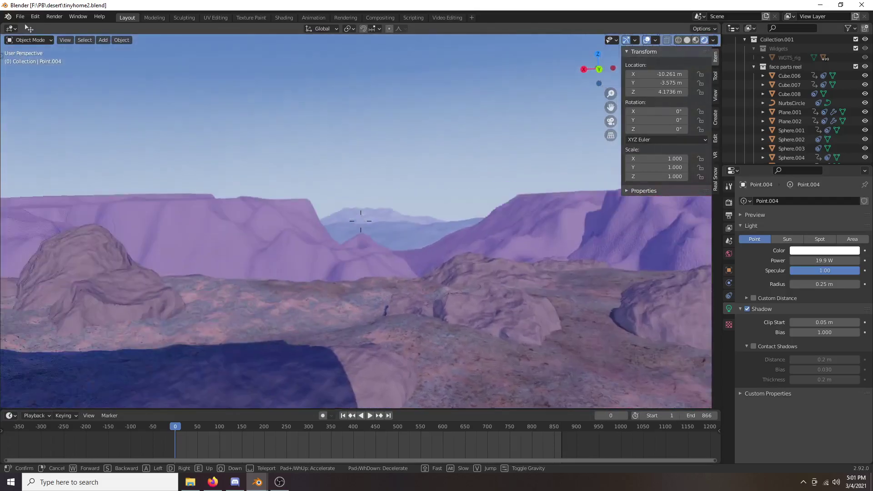
pyautogui.press('s')
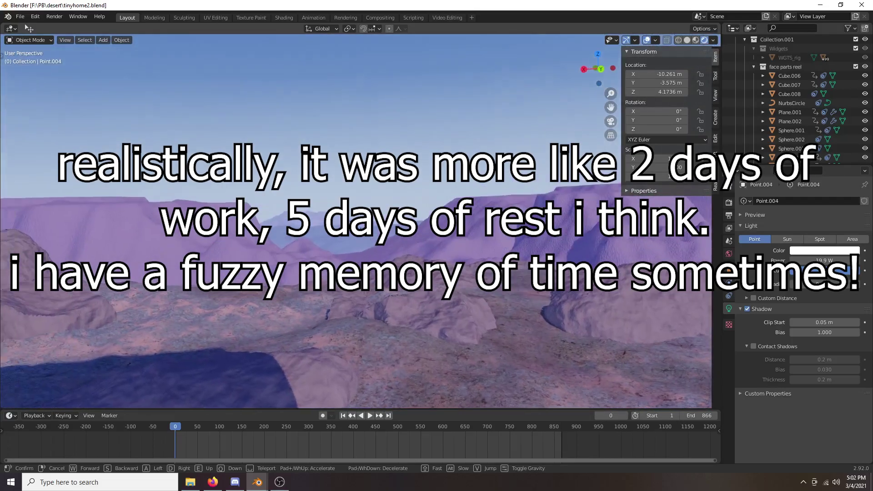
pyautogui.press('s')
pyautogui.press('w')
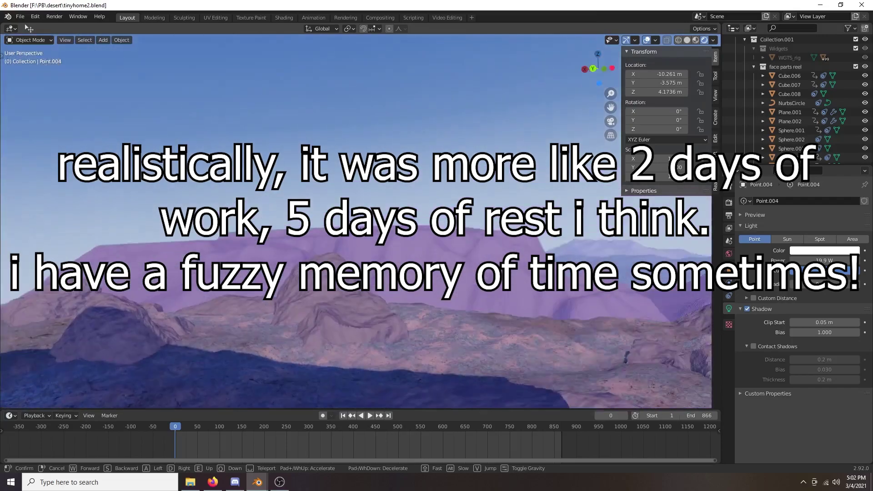
pyautogui.press('w')
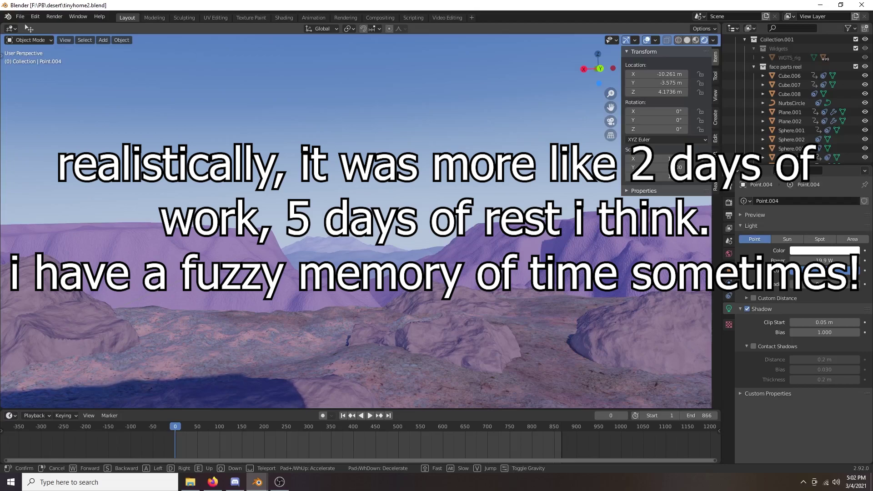
pyautogui.press('w')
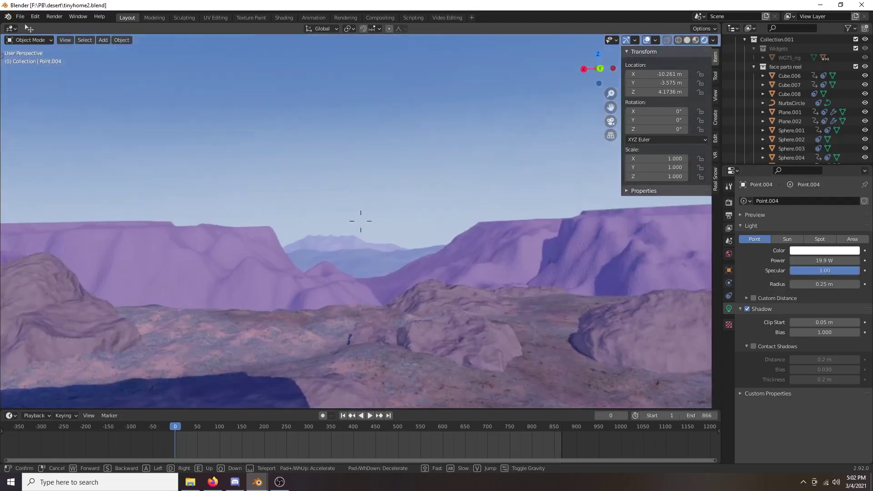
pyautogui.click(360, 221)
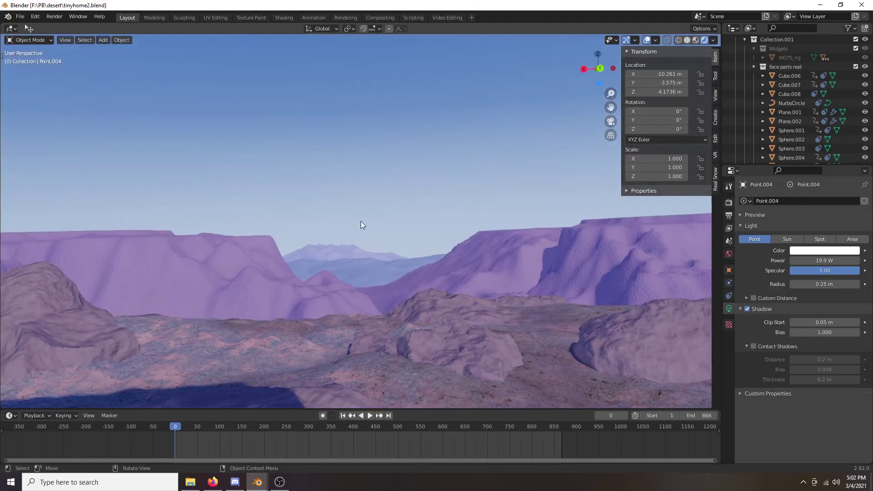
# - Inspect the wooden wall's edge beside the pink sofa and the mesa with boulders outside
pyautogui.hotkey('shift', '`')
pyautogui.press('w')
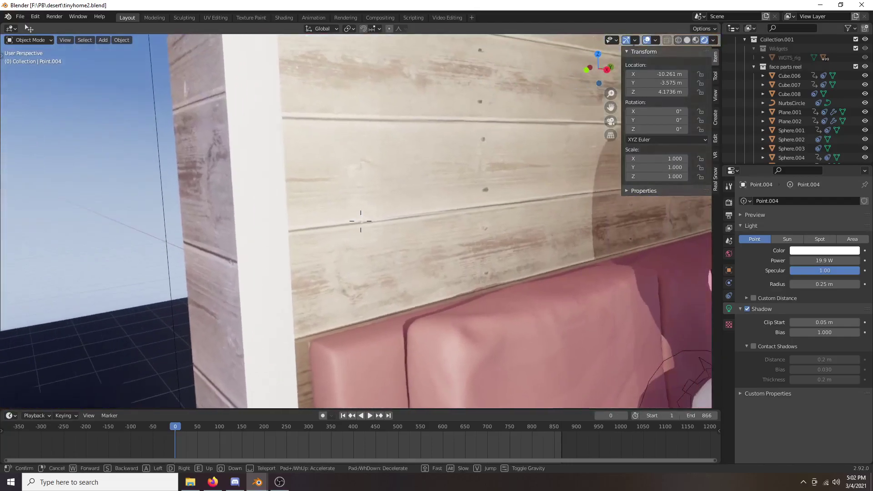
pyautogui.press('w')
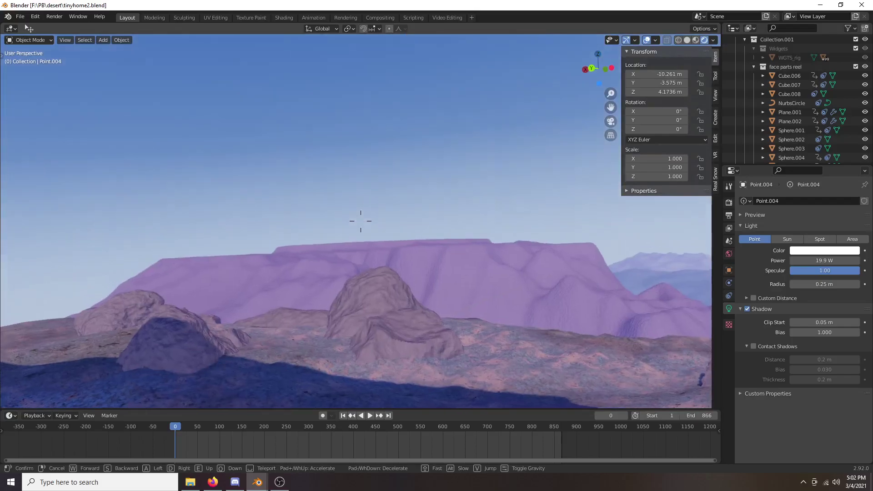
pyautogui.press('w')
# - Frame the red character with the outstretched arm between the desert window and the pink sofa
pyautogui.press('s')
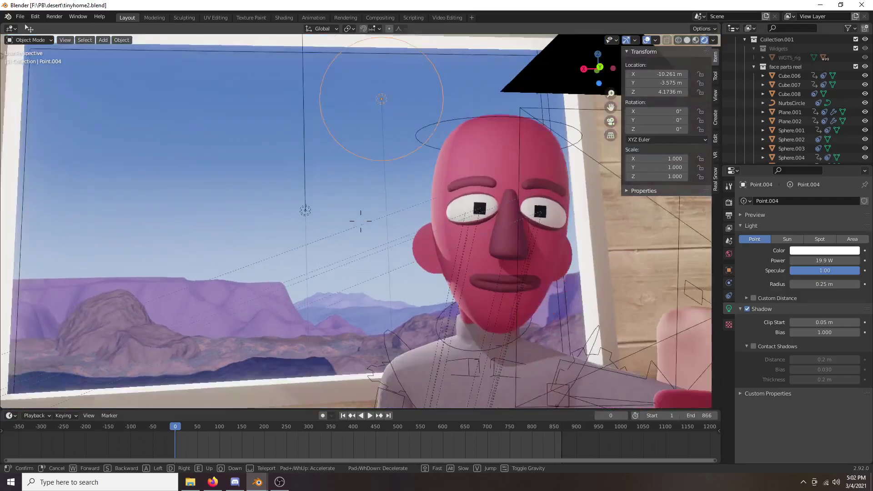
pyautogui.press('w')
pyautogui.press('s')
pyautogui.press('w')
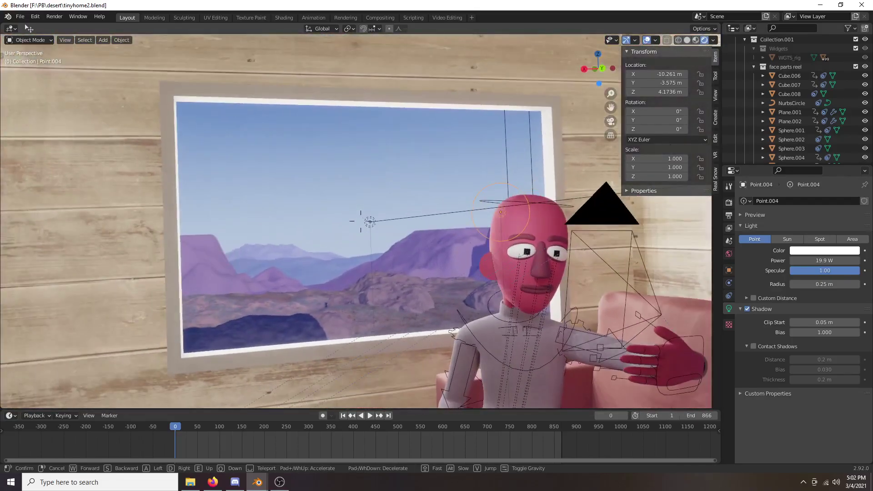
pyautogui.press('s')
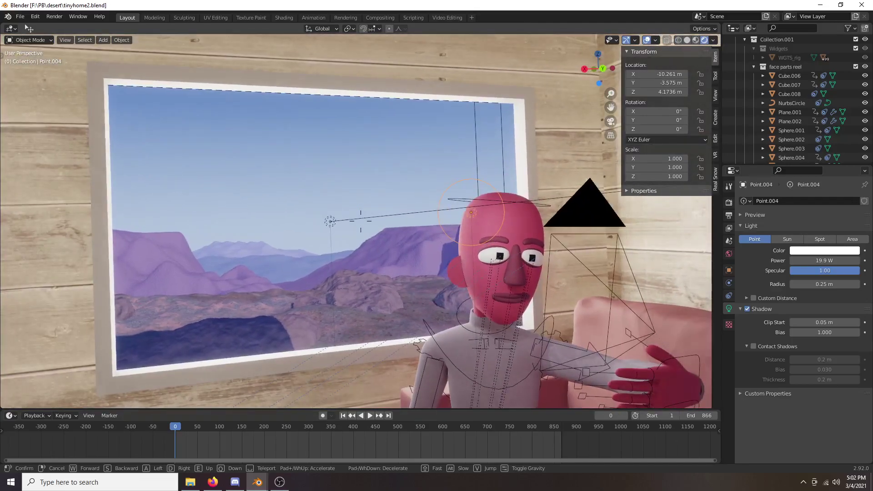
pyautogui.moveTo(361, 221)
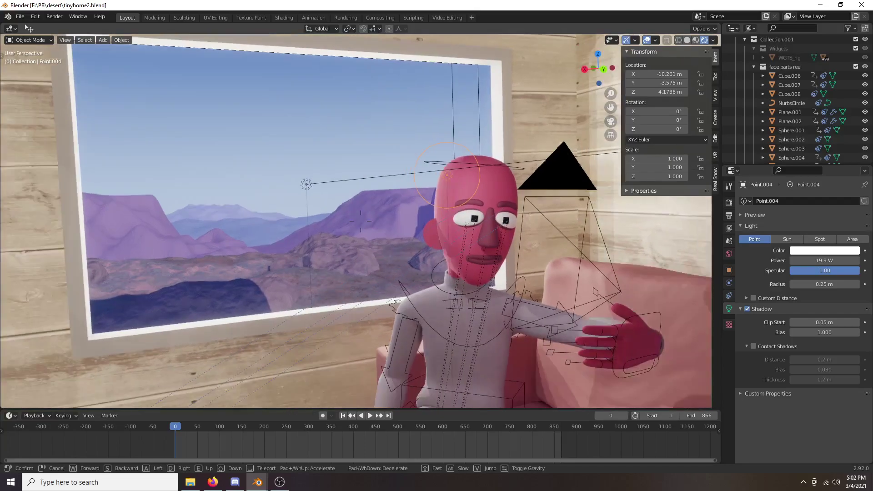
pyautogui.press('w')
pyautogui.click(410, 220)
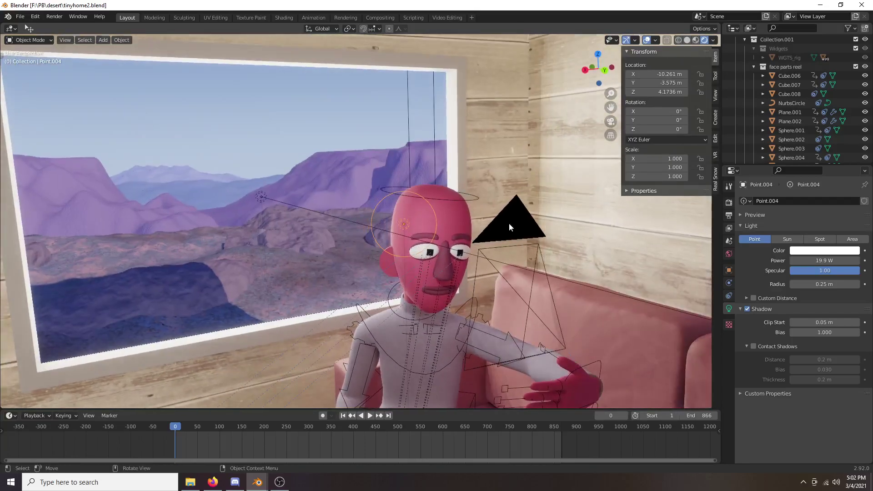
# - Select the camera in front of the red character and look at the scene through it
pyautogui.click(509, 224)
pyautogui.press('KP_Decimal')
pyautogui.moveTo(362, 211); pyautogui.dragTo(325, 182, button='middle')
pyautogui.scroll(2, 477, 216)
pyautogui.moveTo(308, 141); pyautogui.dragTo(359, 157, button='middle')
pyautogui.press('KP_0')
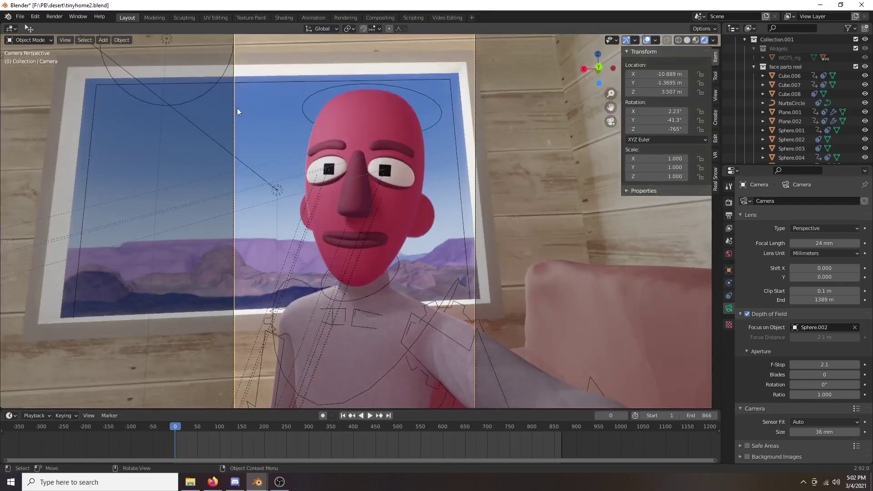
# - Try moving the point light above the window to several positions to test the lighting on the character's face
pyautogui.click(195, 68)
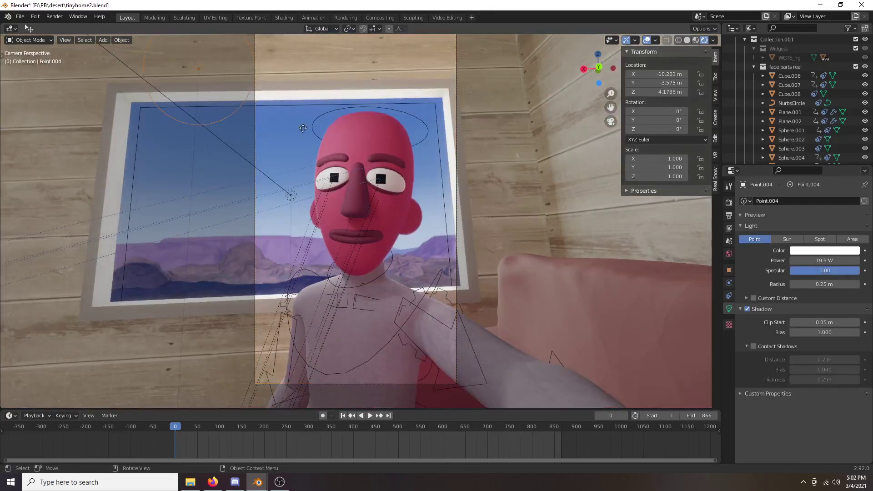
pyautogui.press('g')
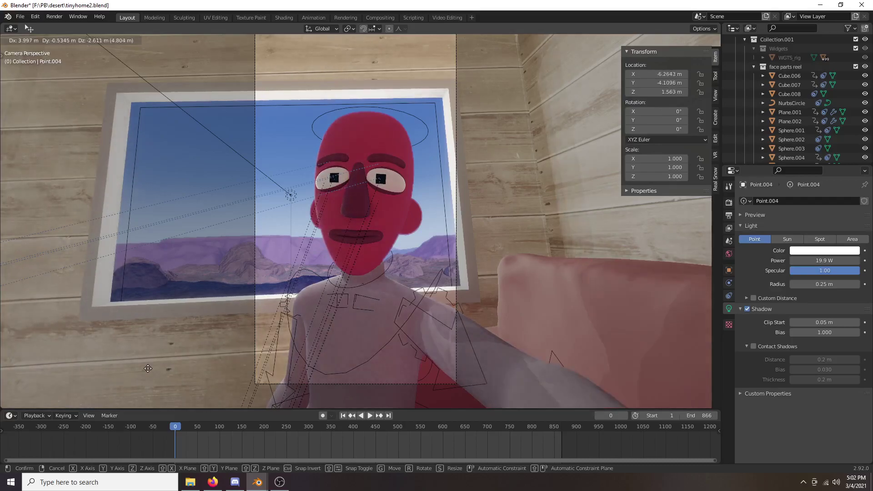
pyautogui.click(515, 283)
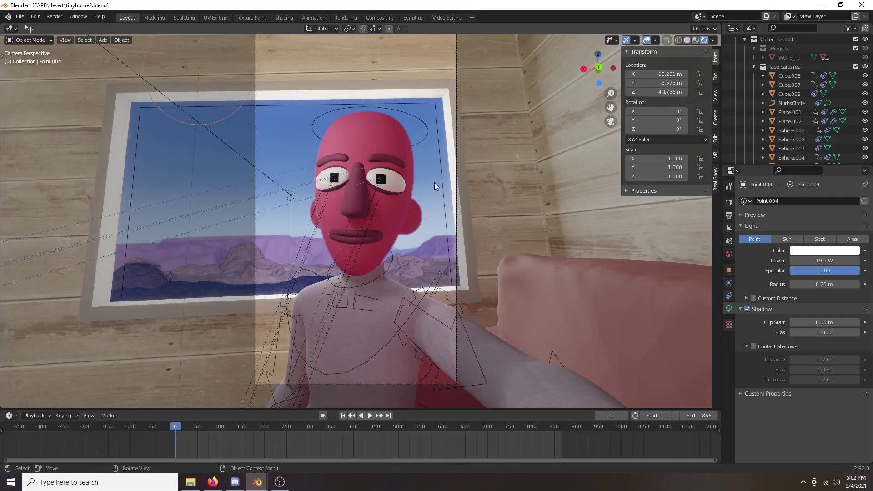
pyautogui.press('g')
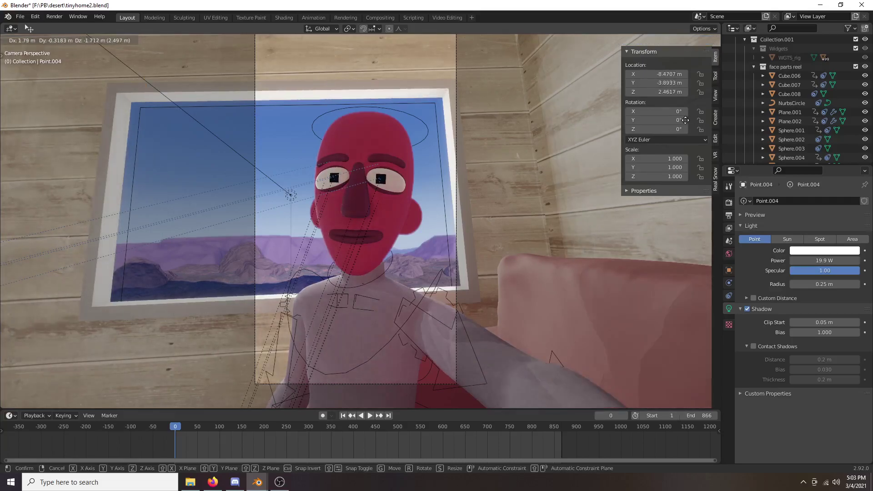
pyautogui.rightClick(436, 137)
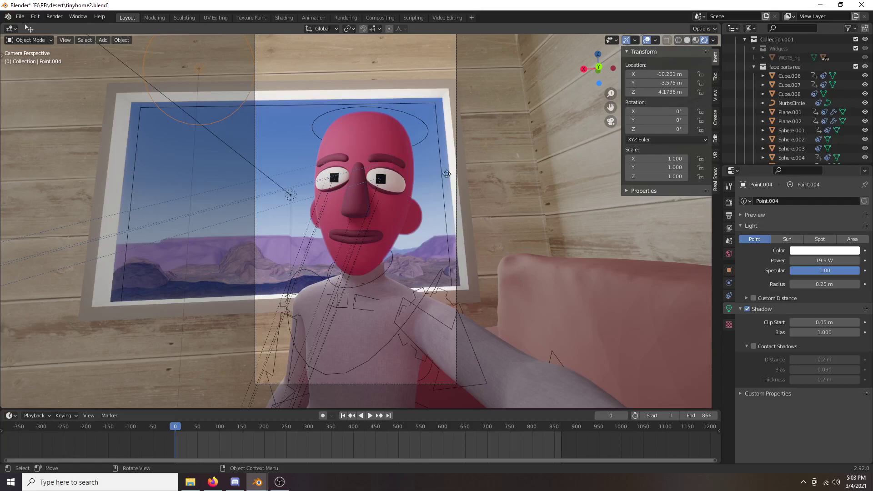
pyautogui.press('g')
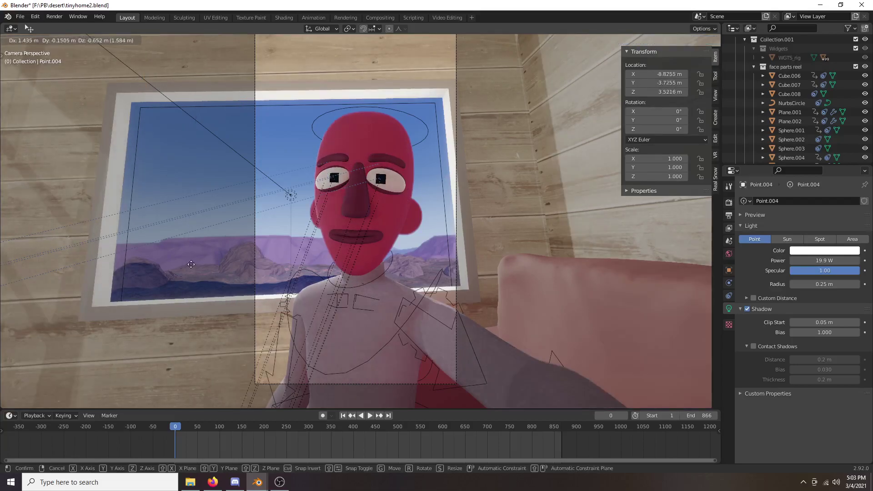
pyautogui.press('Escape')
# - Select the character's mouth curve and inspect the face up close in the camera view
pyautogui.click(362, 233)
pyautogui.scroll(5, 378, 242)
pyautogui.scroll(-2, 381, 247)
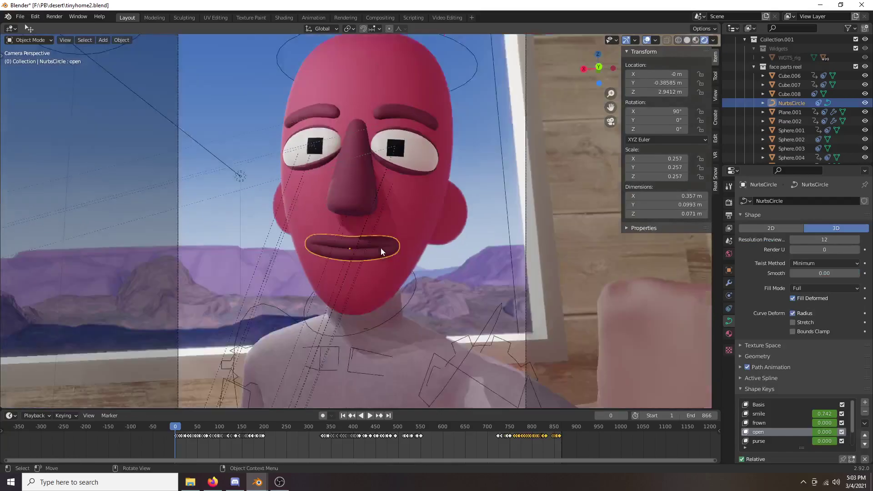
pyautogui.scroll(-3, 381, 248)
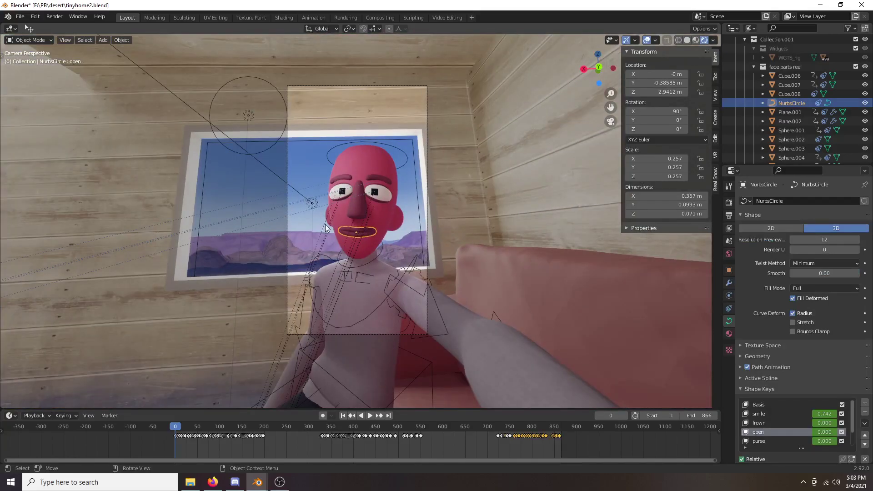
pyautogui.press('g')
pyautogui.press('Escape')
# - Try moving the point light above the window toward the character's head, and enable contact shadows on it
pyautogui.click(249, 121)
pyautogui.press('g')
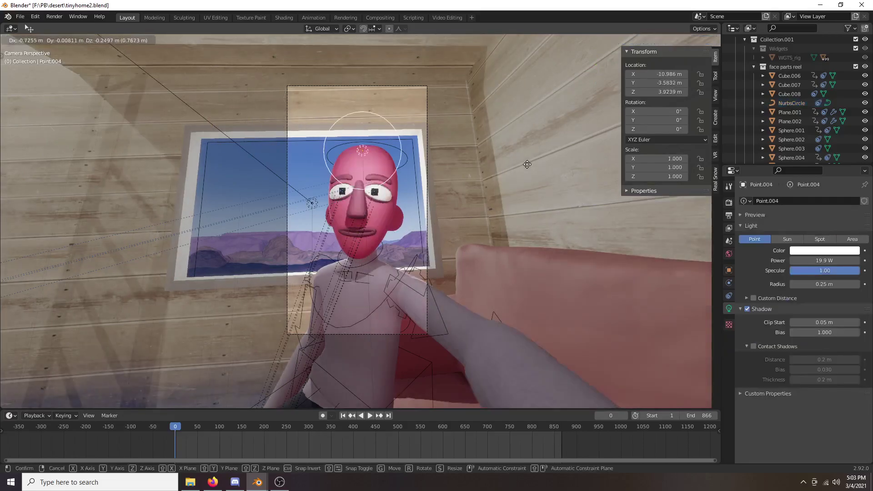
pyautogui.click(369, 135)
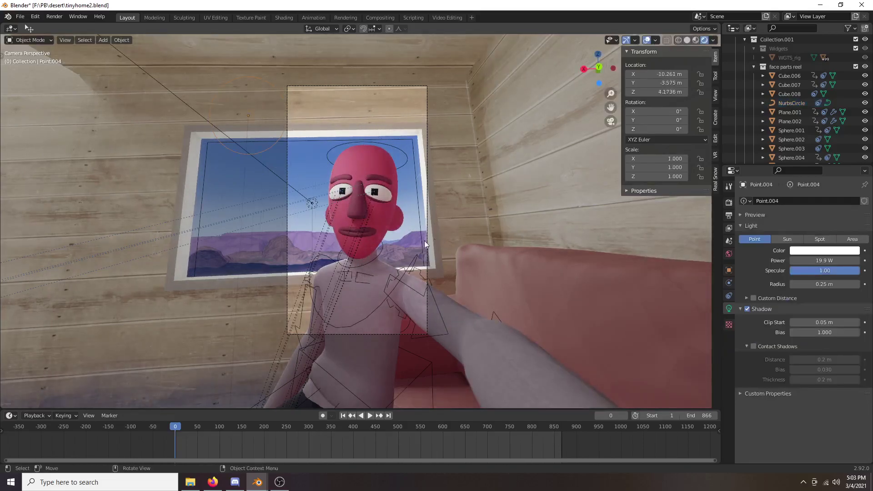
pyautogui.scroll(1, 435, 239)
pyautogui.click(754, 346)
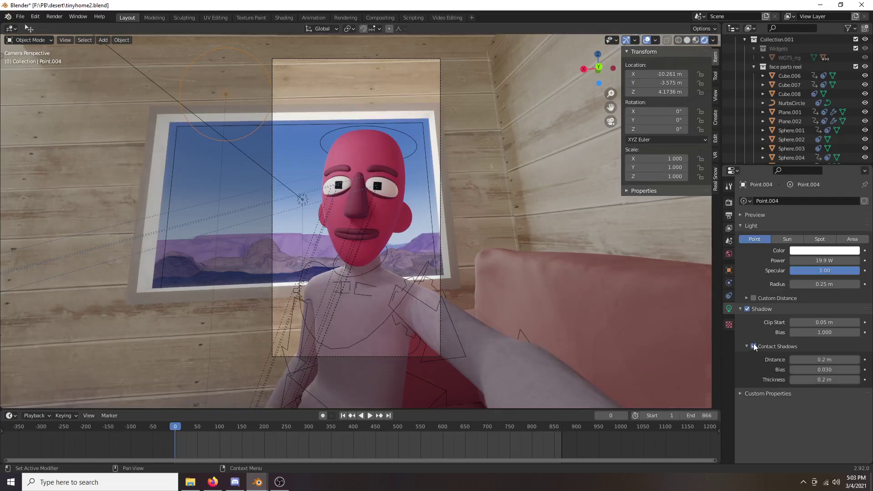
# - Examine the contact shadows under the nose and around the mouth of the red character's face in the camera view
pyautogui.scroll(3, 359, 223)
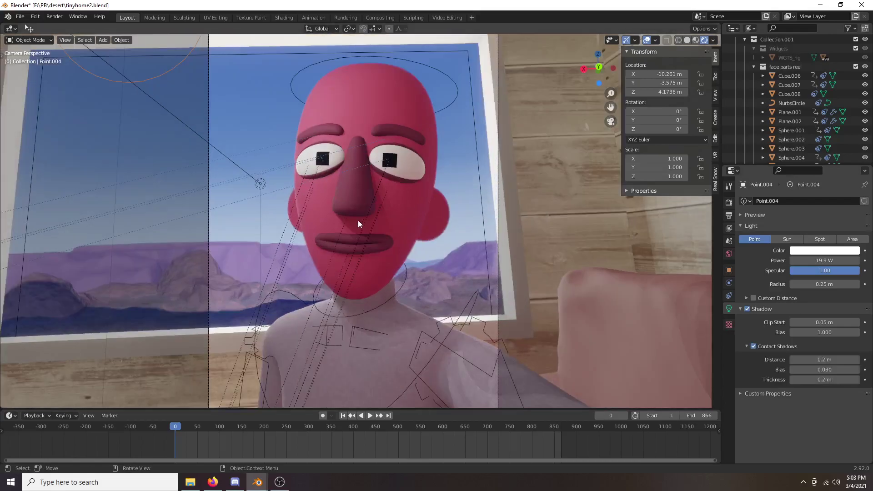
pyautogui.scroll(3, 365, 184)
pyautogui.scroll(1, 365, 180)
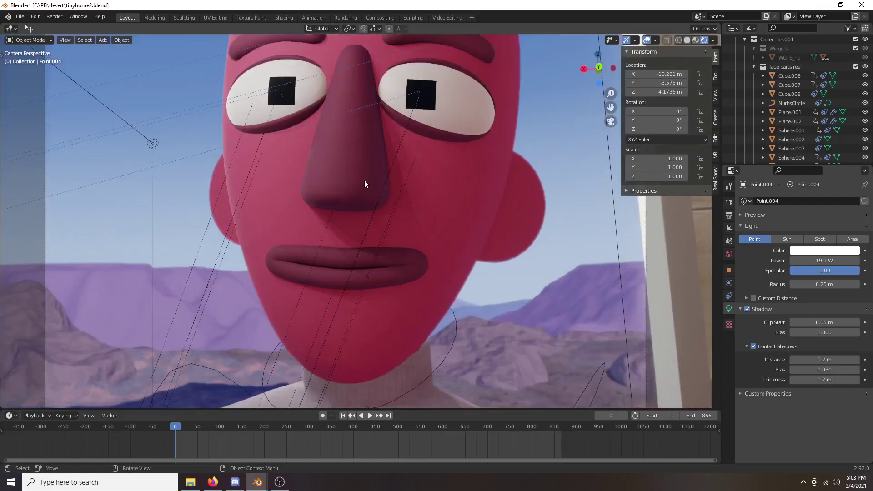
pyautogui.scroll(-3, 364, 180)
pyautogui.scroll(8, 366, 178)
pyautogui.keyDown('shift'); pyautogui.moveTo(367, 173); pyautogui.dragTo(382, 252, button='middle'); pyautogui.keyUp('shift')
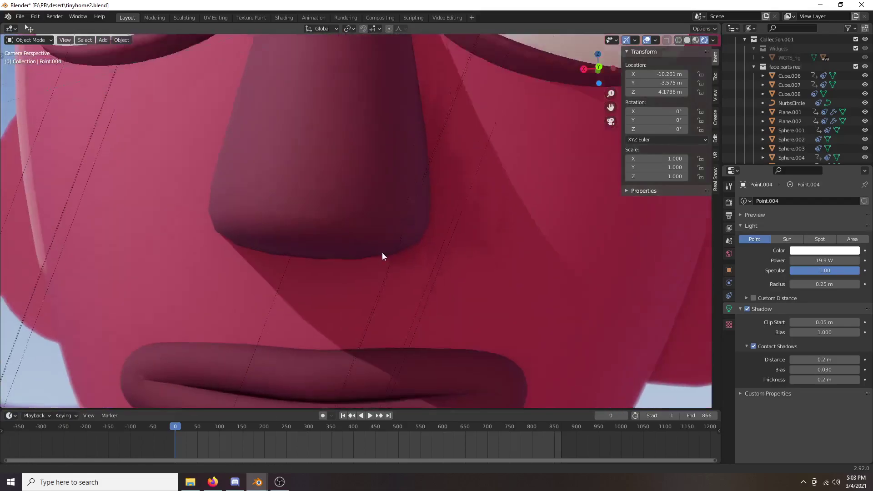
pyautogui.scroll(-4, 361, 271)
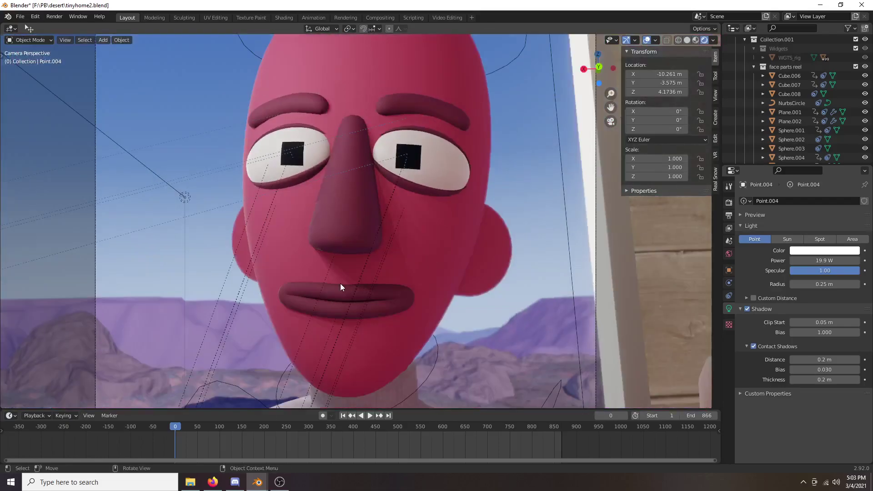
pyautogui.scroll(10, 283, 243)
pyautogui.scroll(-10, 381, 156)
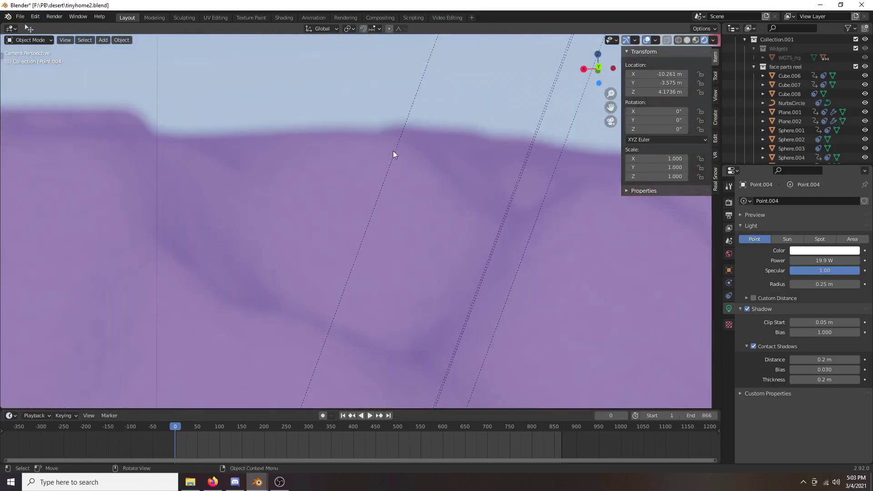
pyautogui.scroll(4, 429, 188)
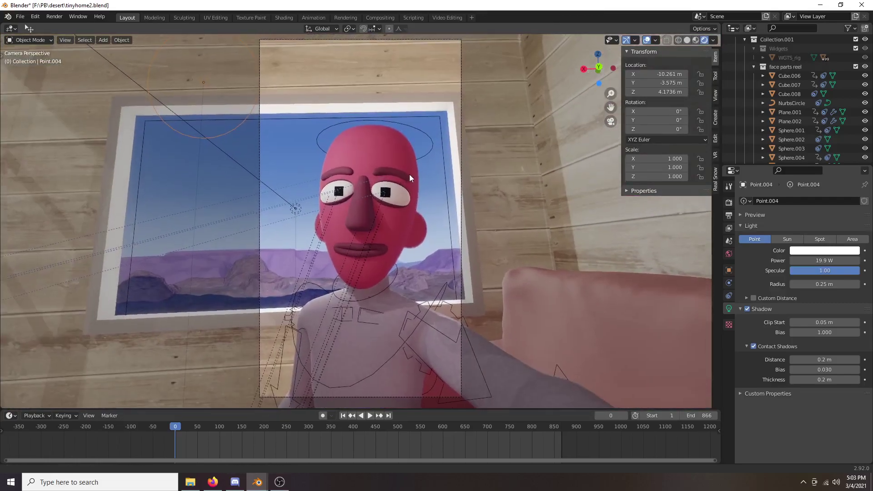
# - Leave the camera view, select the camera in front of the red character, and frame it in the room
pyautogui.moveTo(345, 176); pyautogui.dragTo(289, 198, button='middle')
pyautogui.scroll(-2, 375, 187)
pyautogui.scroll(-5, 290, 191)
pyautogui.click(382, 153)
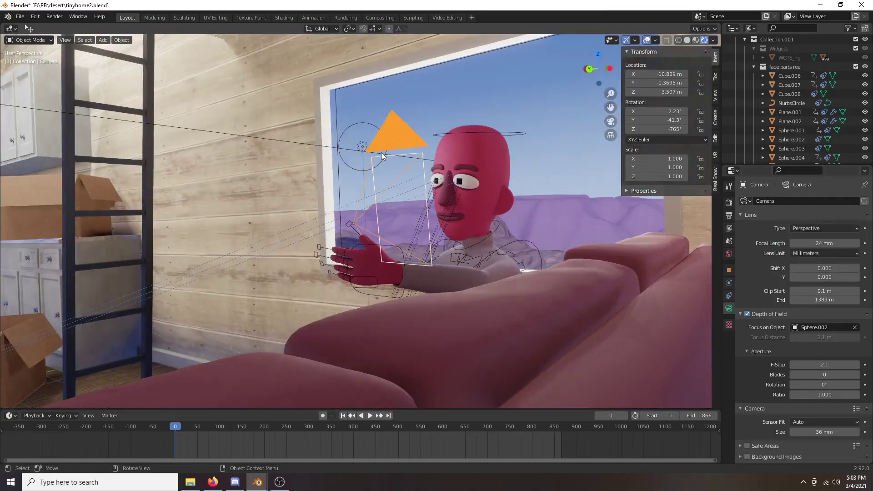
pyautogui.press('KP_Decimal')
pyautogui.moveTo(419, 179); pyautogui.dragTo(359, 165, button='middle')
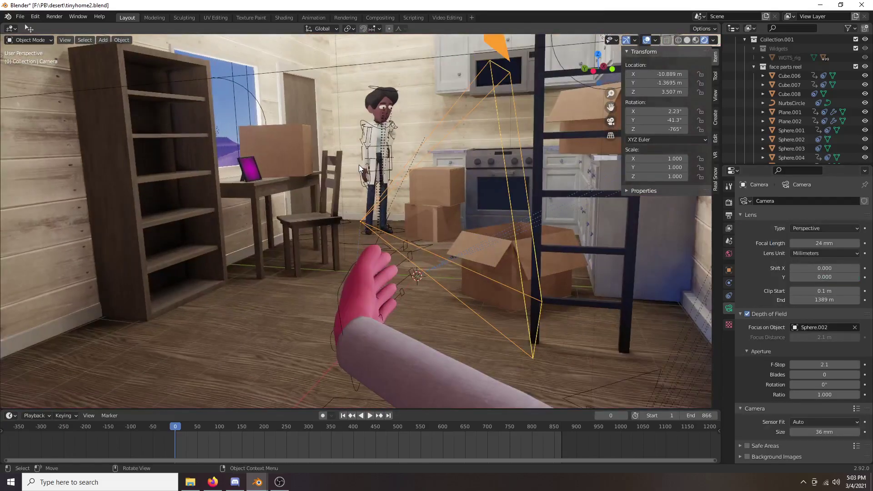
# - Walk through the tiny home's interior, touring the sofa, bookshelf and kitchen, and return to the red character at the window
pyautogui.hotkey('shift', '`')
pyautogui.press('w')
pyautogui.press('w')
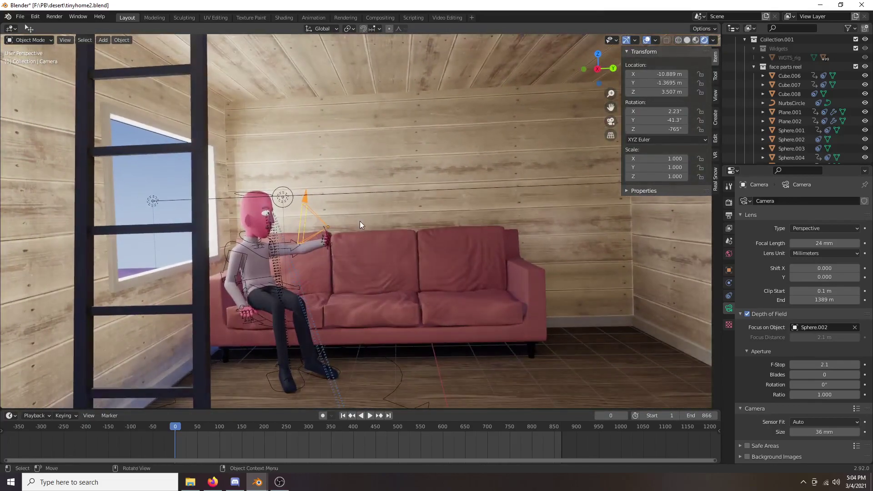
pyautogui.click(361, 221)
pyautogui.press('KP_1')
pyautogui.hotkey('shift', '`')
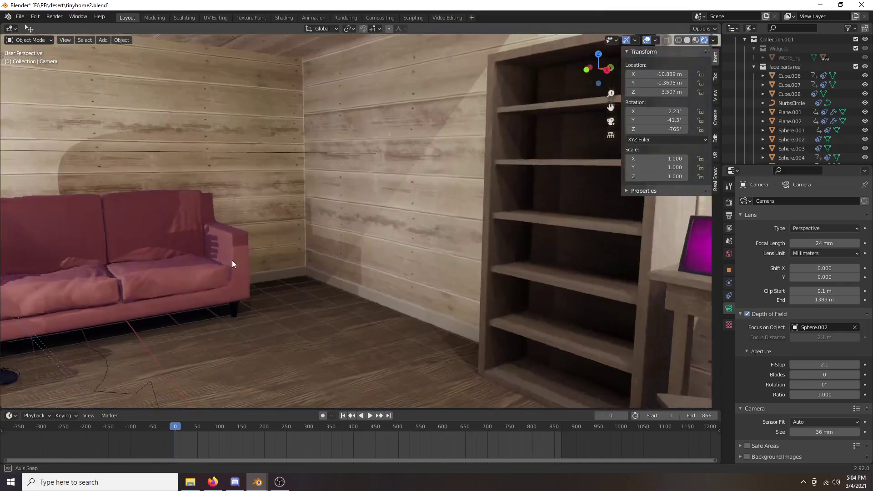
pyautogui.press('w')
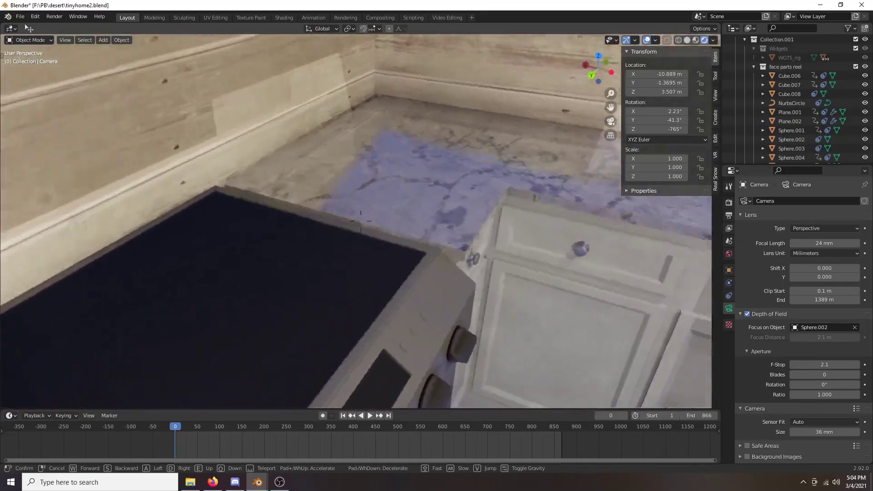
pyautogui.press('d')
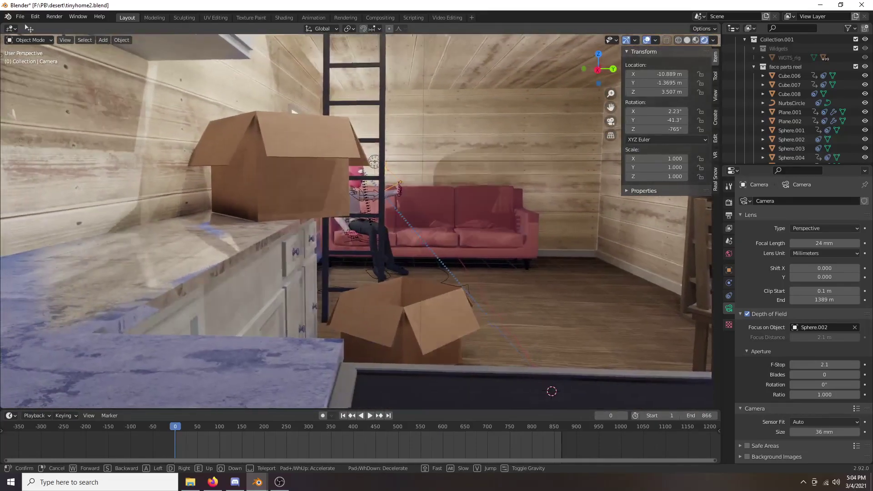
pyautogui.press('a')
pyautogui.press('d')
pyautogui.press('w')
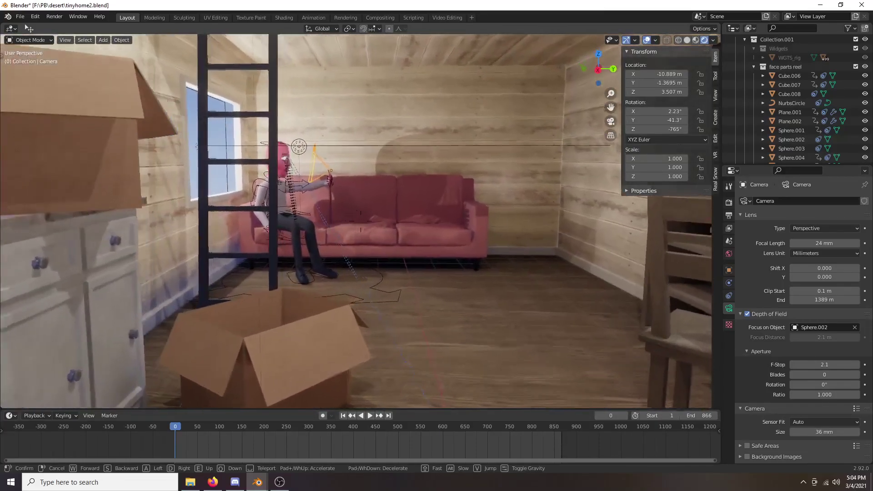
pyautogui.press('w')
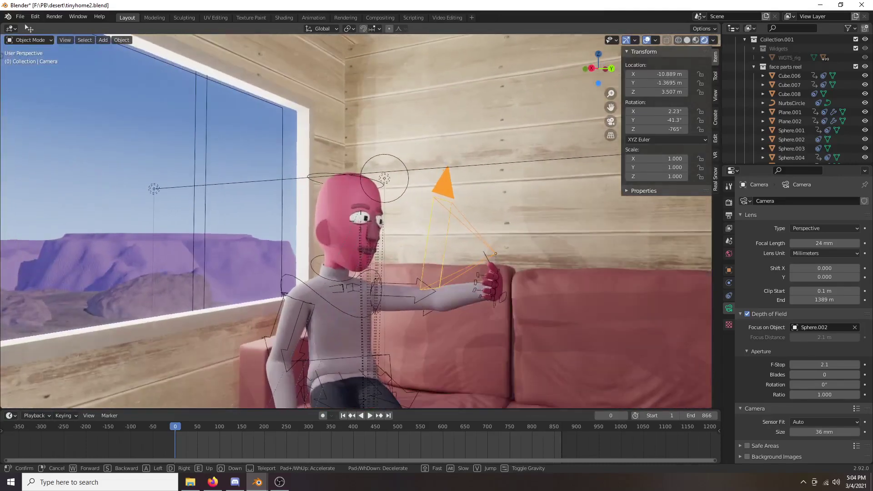
pyautogui.press('s')
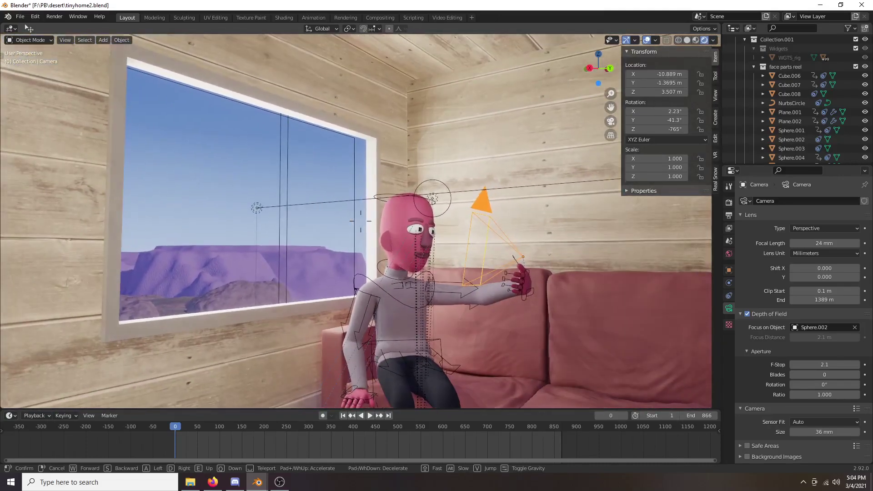
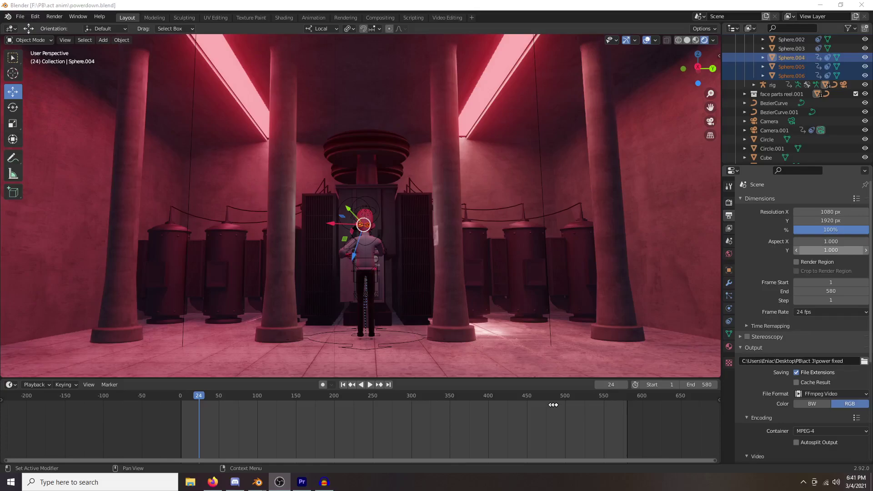
# - Inspect the red character's face up close in the red-lit generator room, and select his head and hands mesh
pyautogui.moveTo(614, 282); pyautogui.dragTo(464, 215, button='middle')
pyautogui.press('KP_Decimal')
pyautogui.scroll(-3, 406, 209)
pyautogui.moveTo(406, 209); pyautogui.dragTo(423, 206, button='middle')
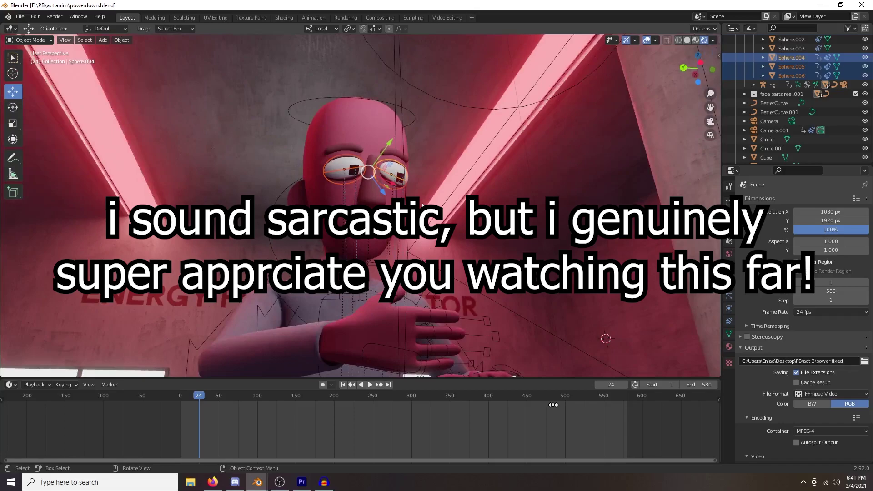
pyautogui.moveTo(422, 206)
pyautogui.mouseDown(button='middle')
pyautogui.moveTo(363, 186)
pyautogui.moveTo(431, 203)
pyautogui.moveTo(295, 198)
pyautogui.moveTo(457, 198)
pyautogui.moveTo(410, 179)
pyautogui.moveTo(402, 204)
pyautogui.moveTo(469, 205)
pyautogui.moveTo(394, 218)
pyautogui.moveTo(432, 217)
pyautogui.mouseUp(button='middle')
pyautogui.click(434, 181)
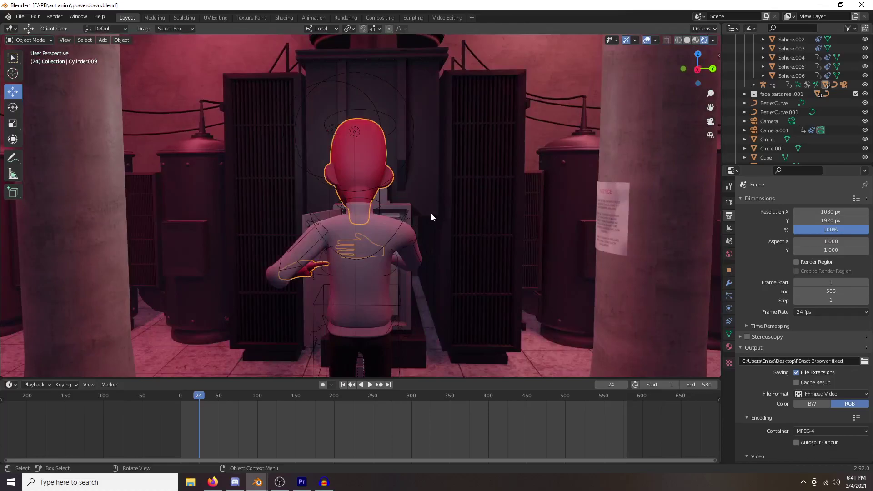